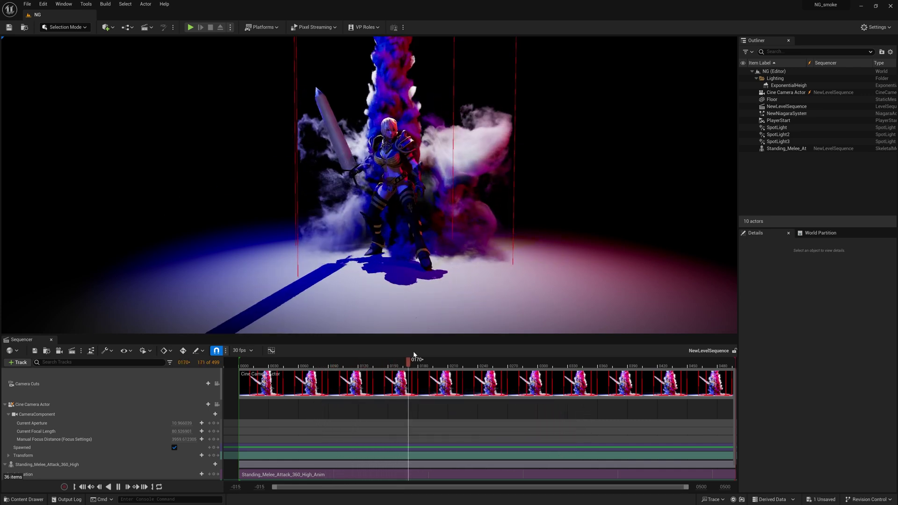
Create a new level from the Basic template.
click(27, 3)
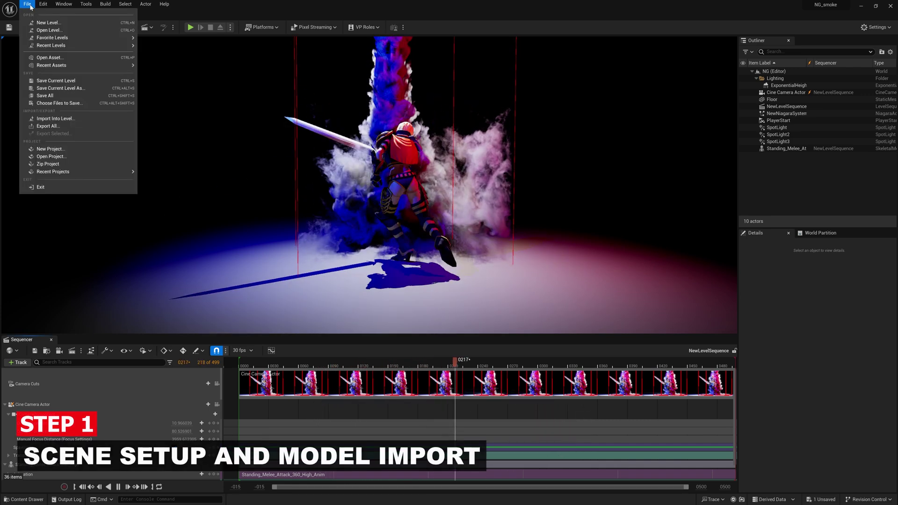
click(46, 24)
click(459, 228)
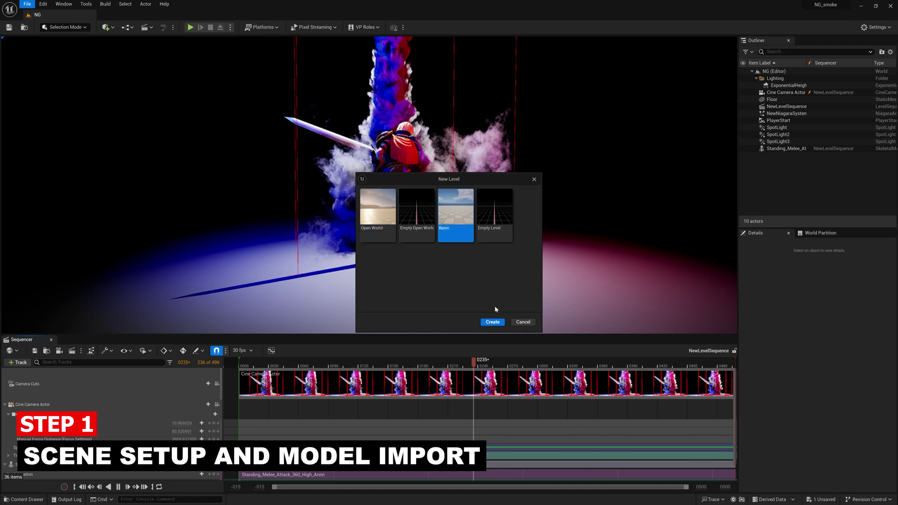
click(497, 325)
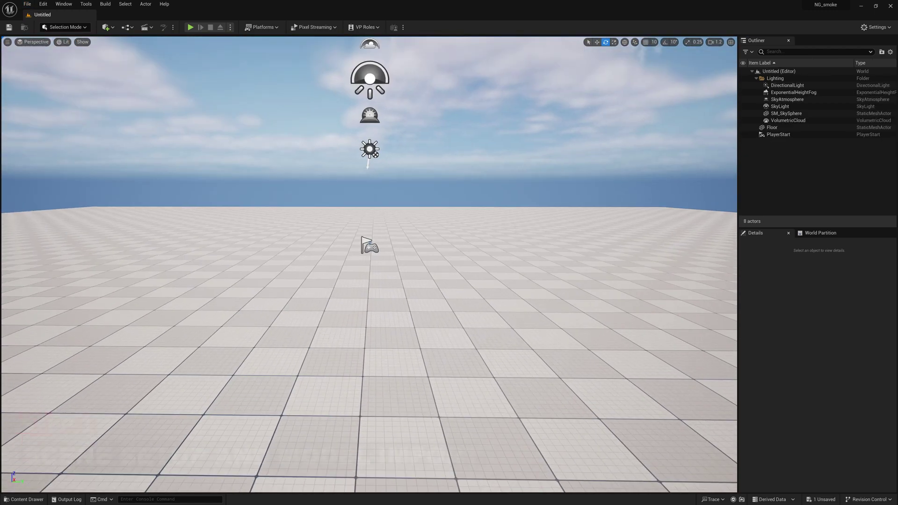
Open the content drawer and dock it in the editor layout.
key(ctrl+space)
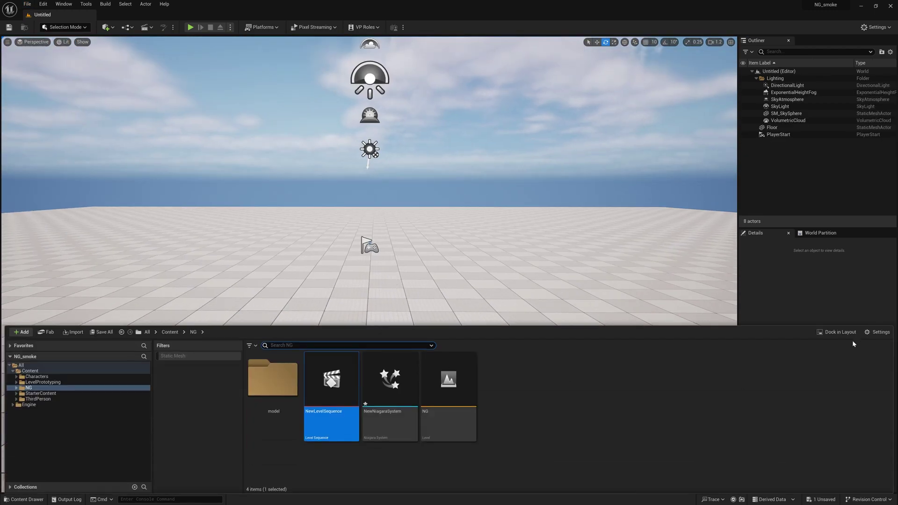
click(837, 338)
ctrl+scroll(427, 419, down, 3)
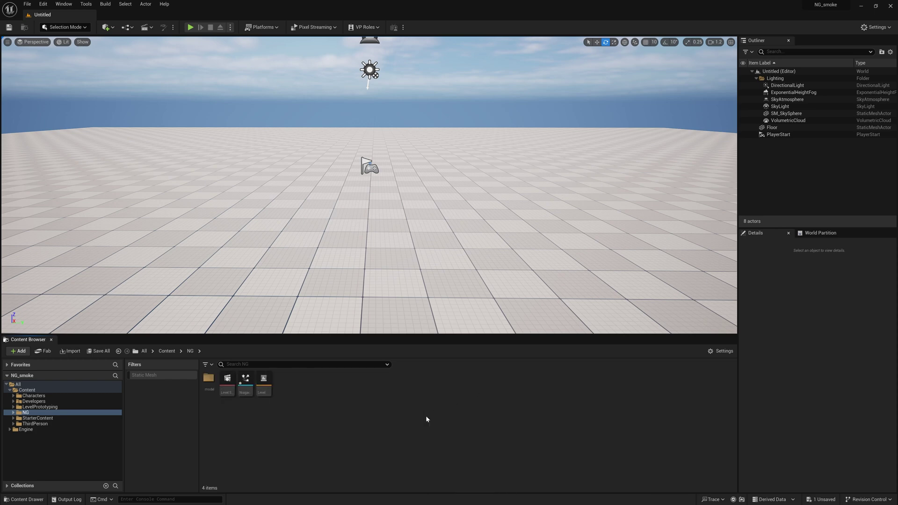
Create a folder named NG_tut in the project's Content folder.
click(27, 390)
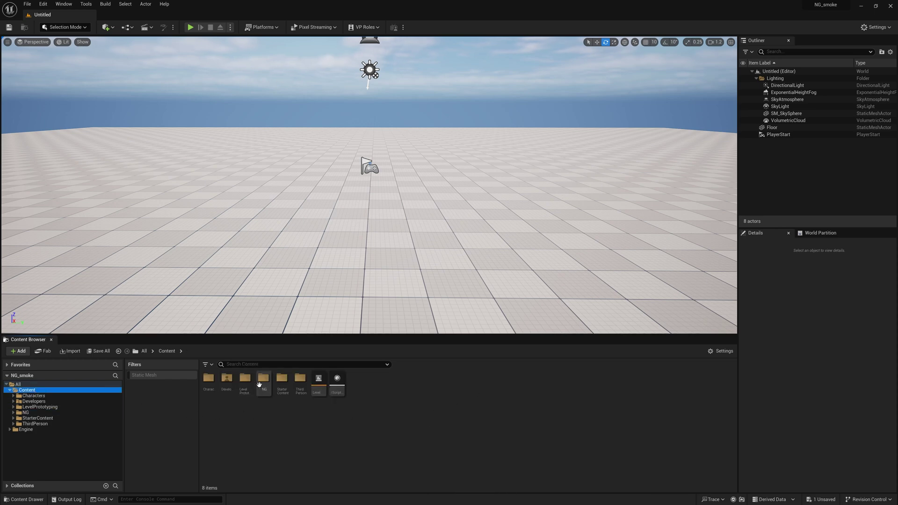
ctrl+scroll(297, 428, up, 3)
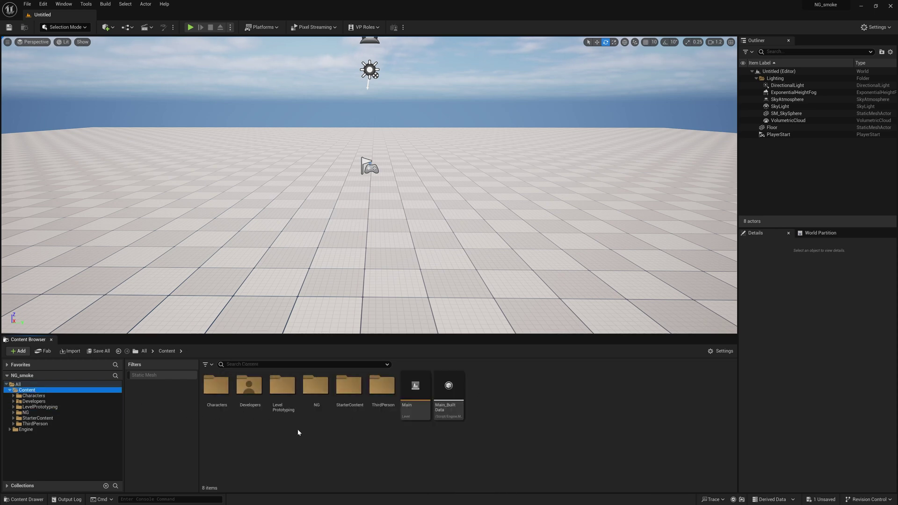
right_click(316, 445)
click(346, 178)
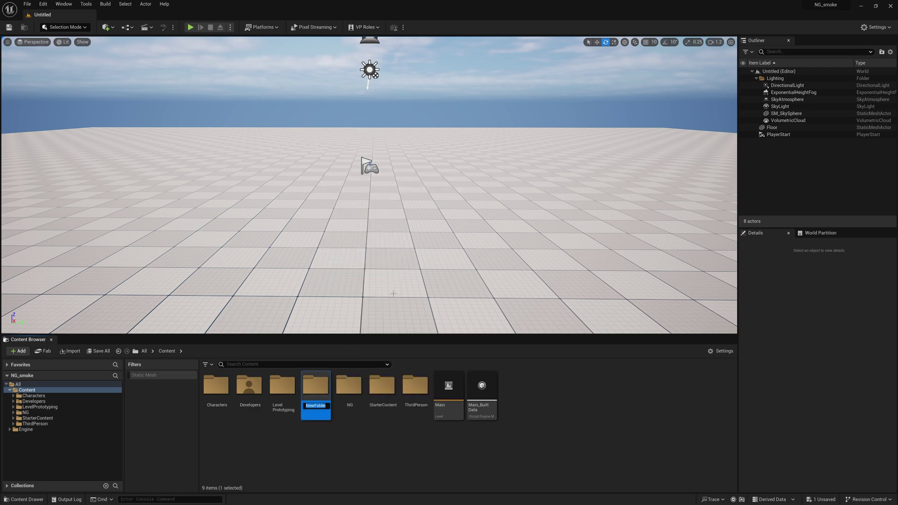
text(NG)
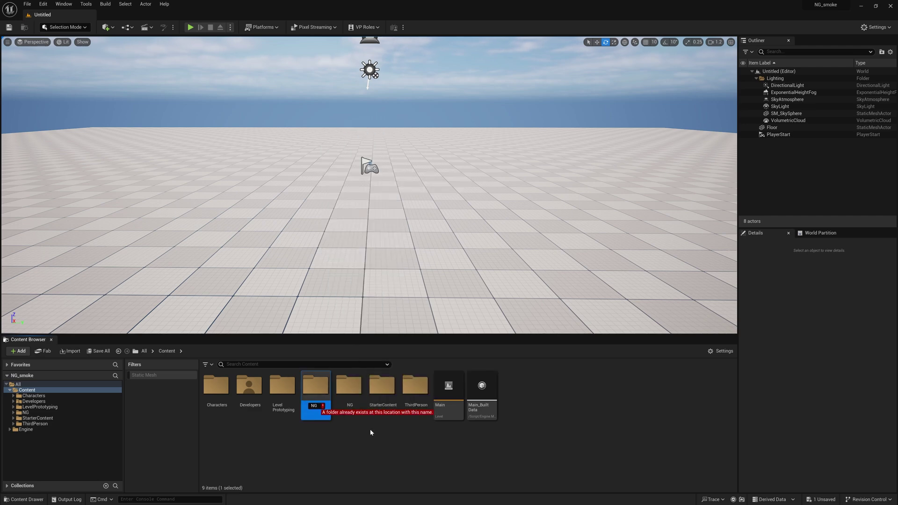
text(_tut)
key(Return)
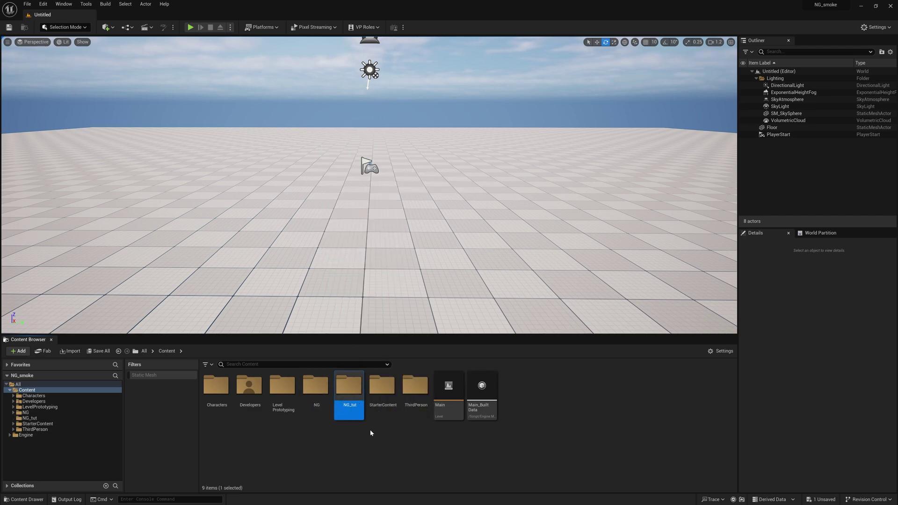
Create a subfolder named model inside NG_tut.
double_click(340, 391)
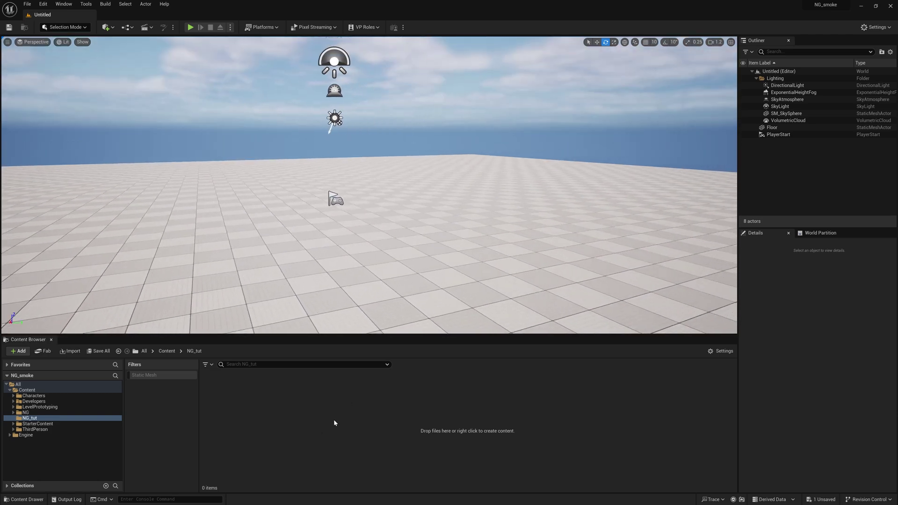
right_click(314, 435)
click(343, 167)
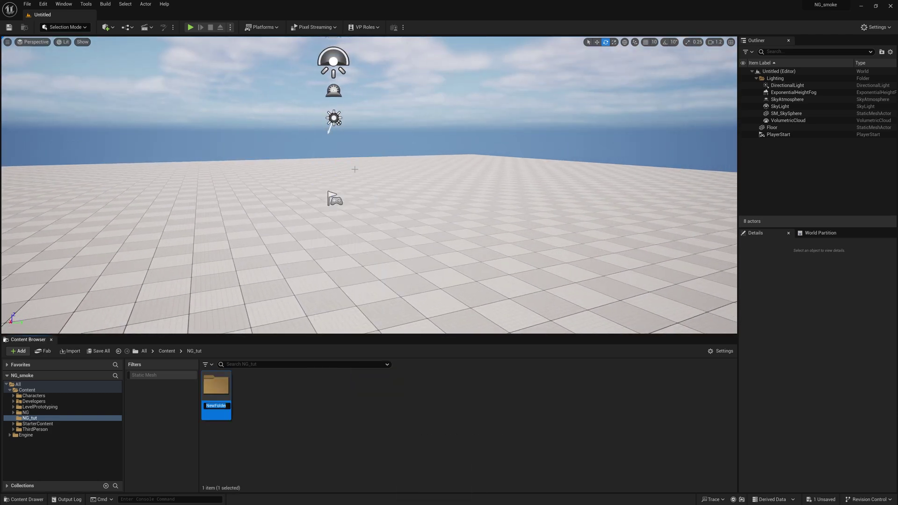
text(model)
key(Return)
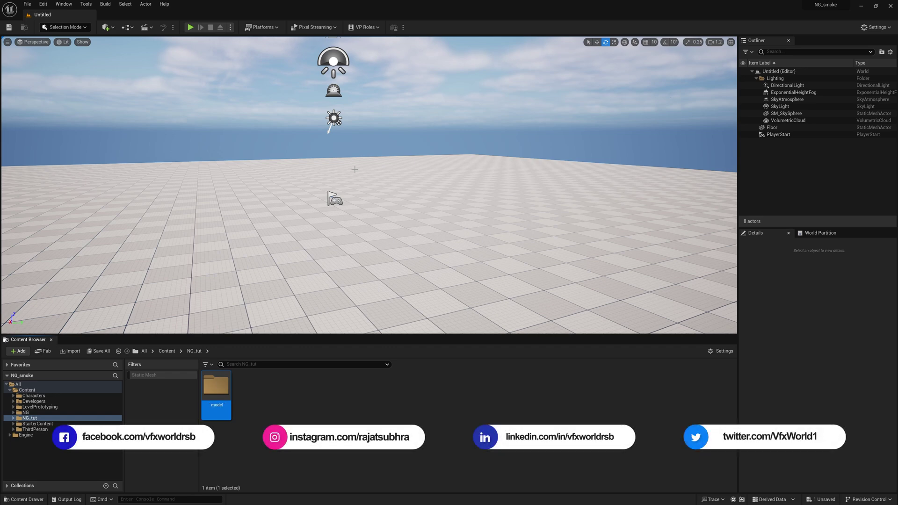
Import the Standing_Melee_Attack_360_High FBX with animations into the model folder, with the material search location set to All Assets.
key(Return)
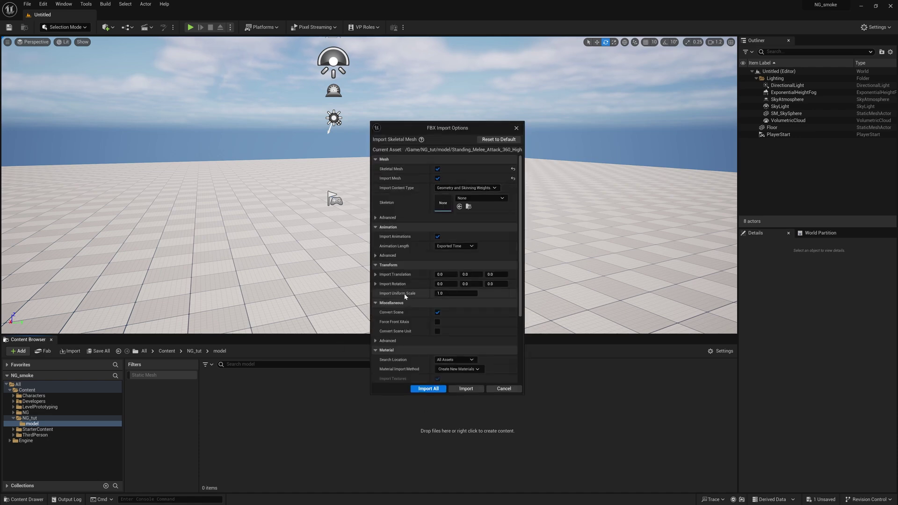
scroll(405, 296, down, 2)
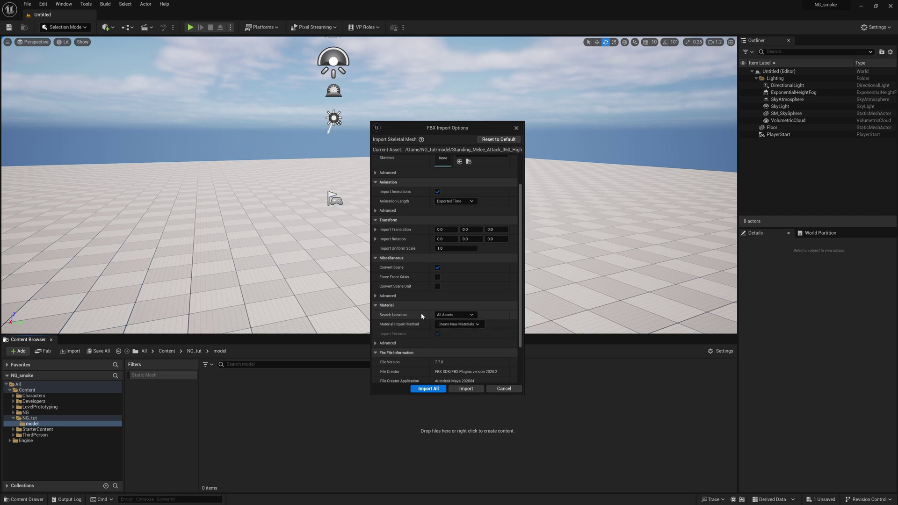
click(449, 316)
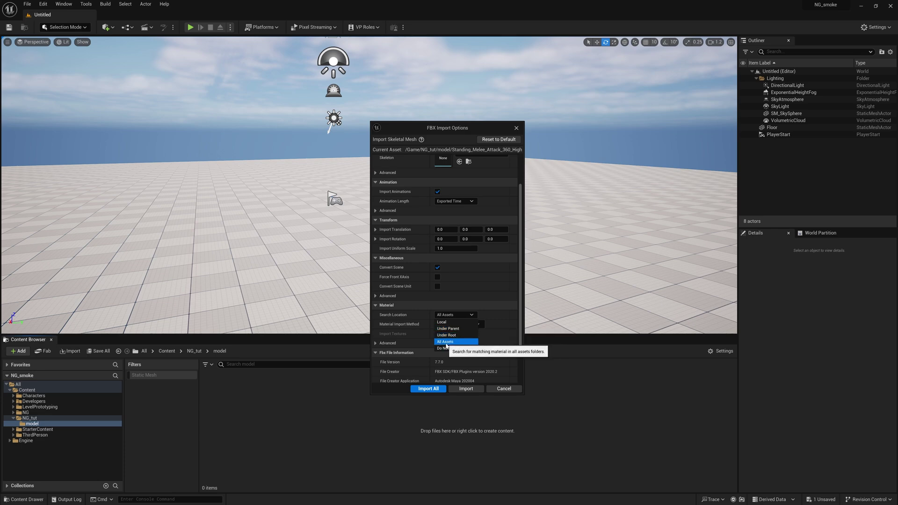
click(446, 343)
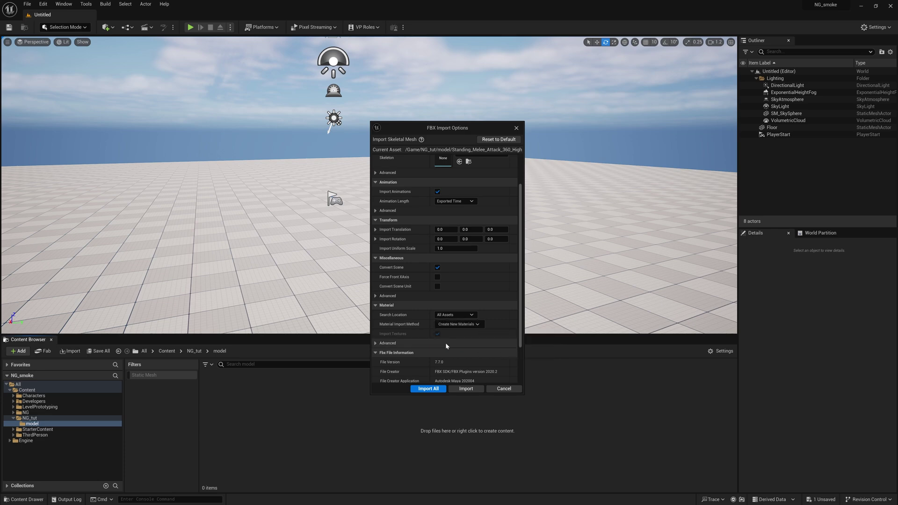
click(427, 389)
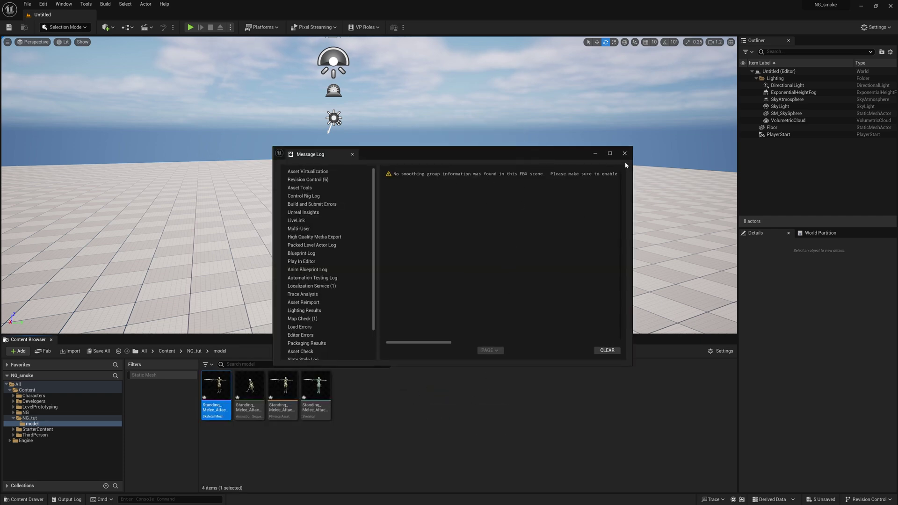
click(625, 154)
Filter the model folder's assets to show only skeletal meshes.
click(427, 407)
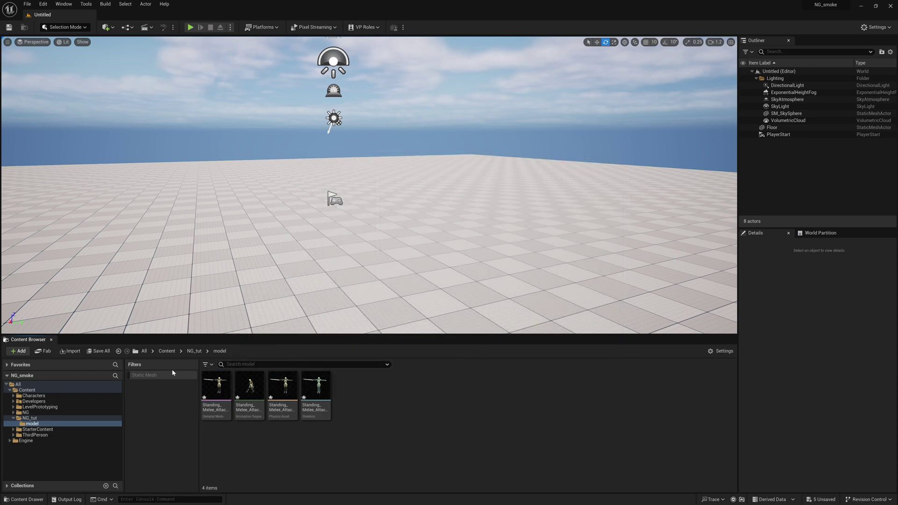
click(208, 365)
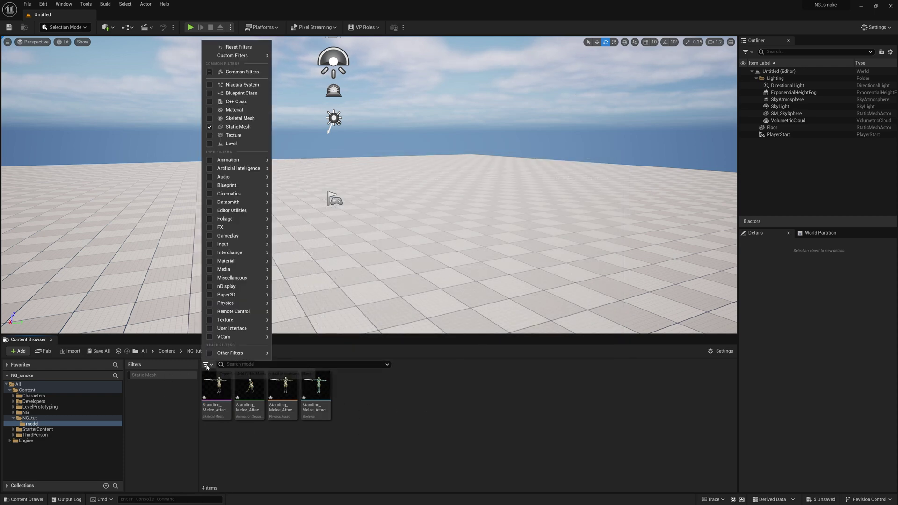
click(253, 120)
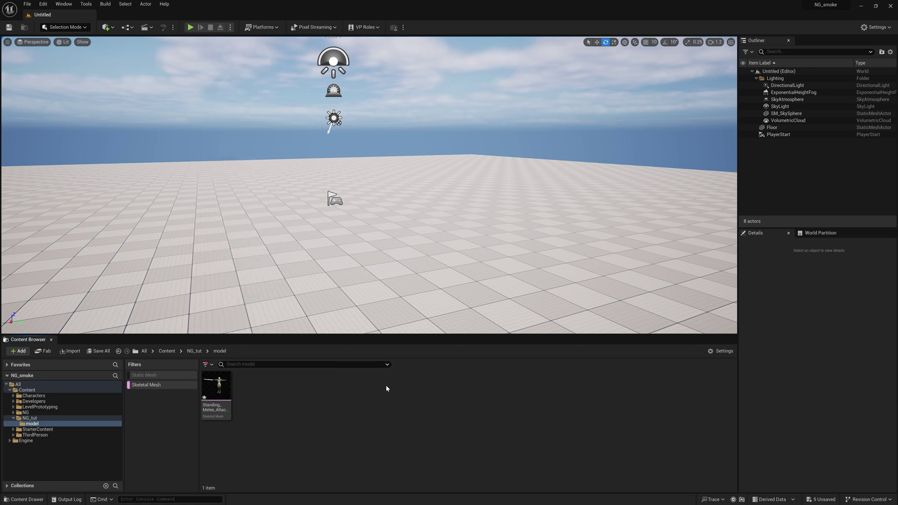
Place the Standing_Melee_Attack_360_High skeletal mesh on the level floor and frame the character from the front.
drag(222, 384, 341, 245)
right_drag(370, 249, 399, 252)
key(w)
key(d)
key(w)
key(d)
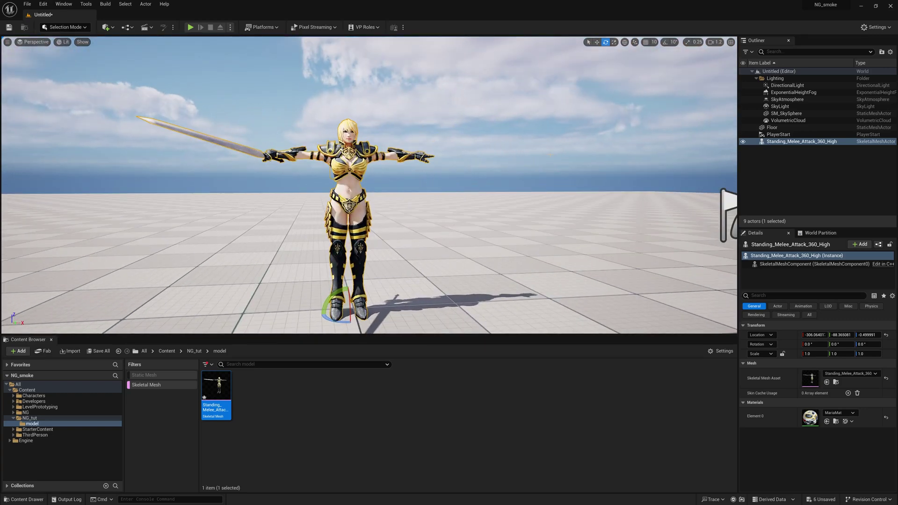
click(799, 193)
middle_drag(502, 202, 475, 206)
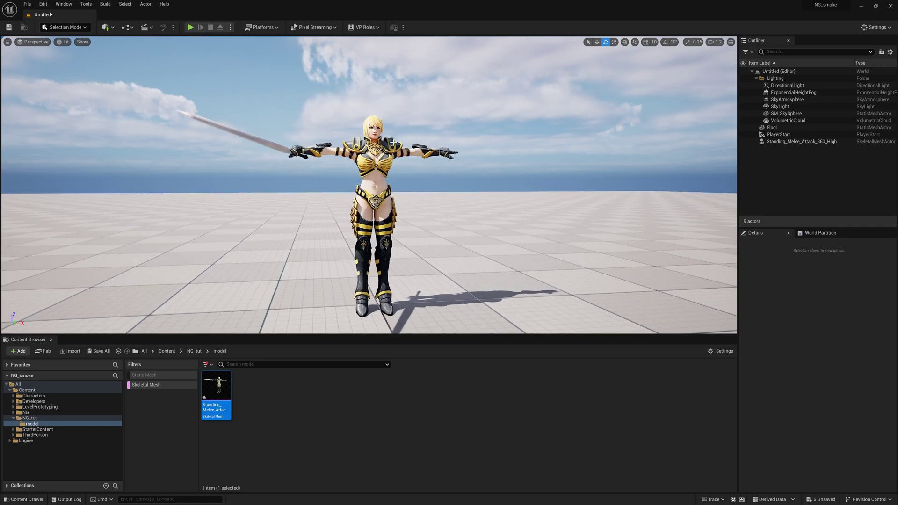
Add a level sequence and save it as NewLevelSequence1 in the NG_tut folder.
click(466, 117)
click(147, 27)
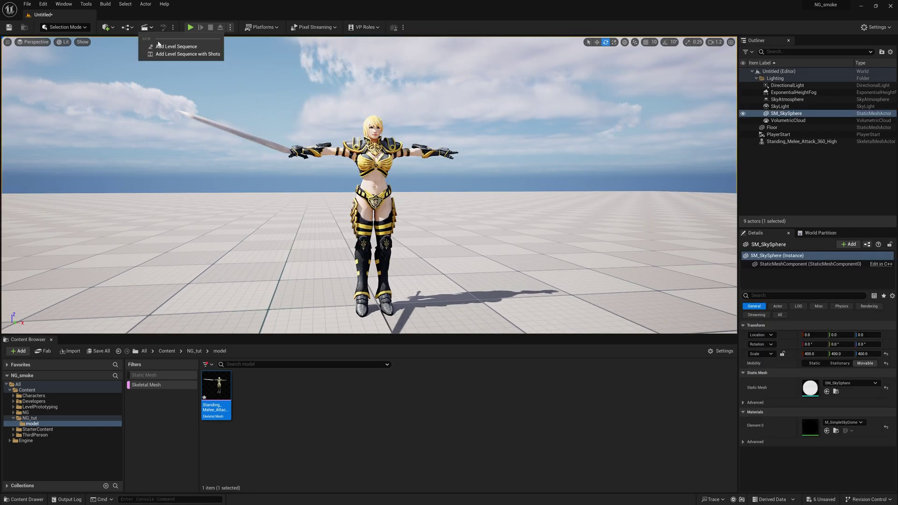
click(160, 43)
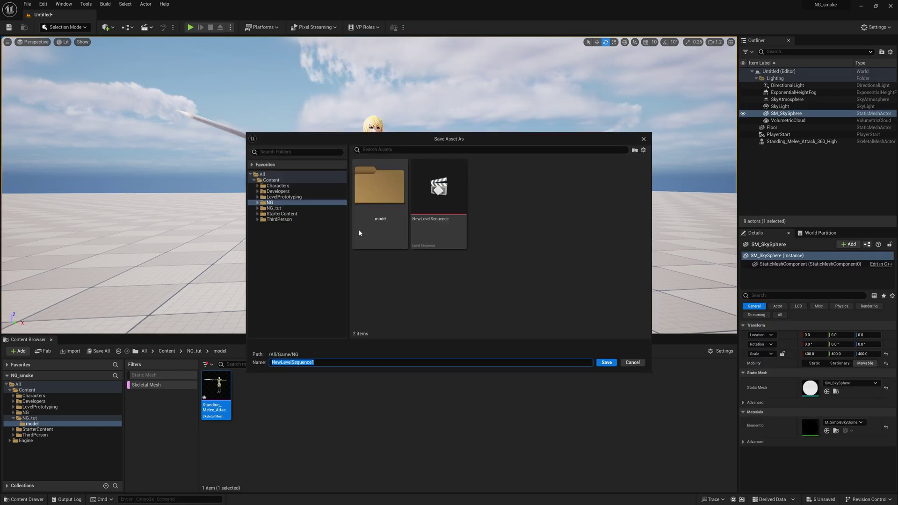
click(290, 208)
click(349, 364)
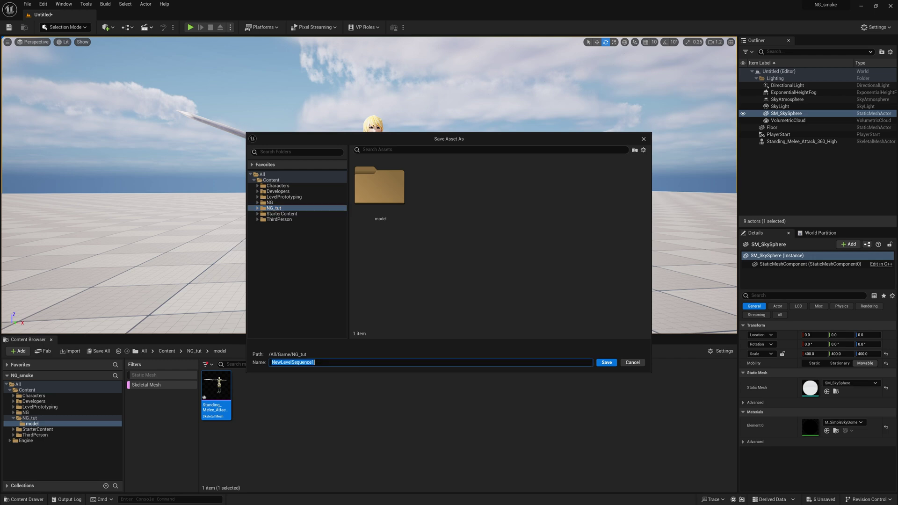
click(606, 363)
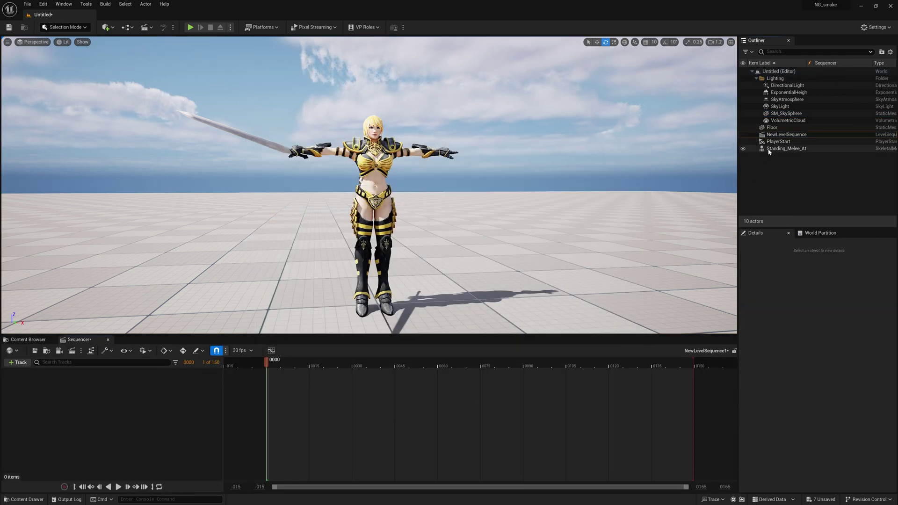
Add the character to the sequence, assign it the Standing_Melee_Attack_360_High animation, and play it back.
drag(786, 148, 162, 395)
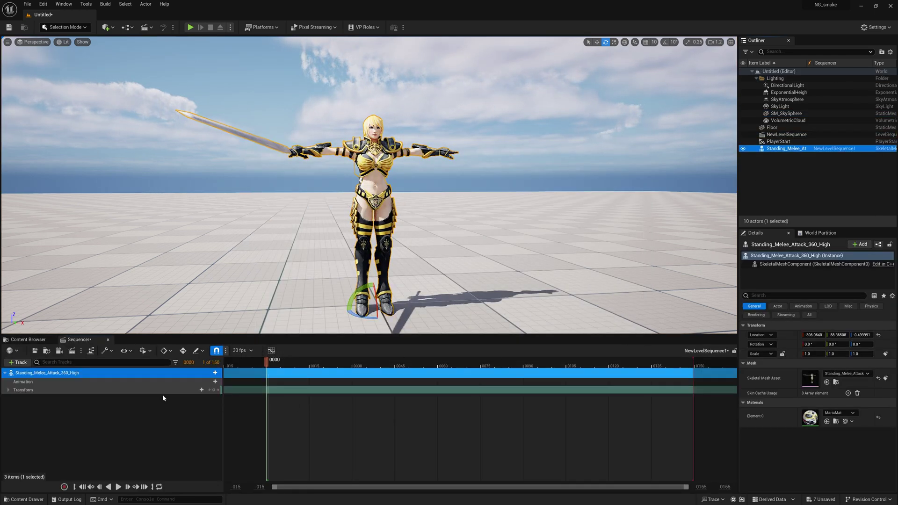
click(215, 384)
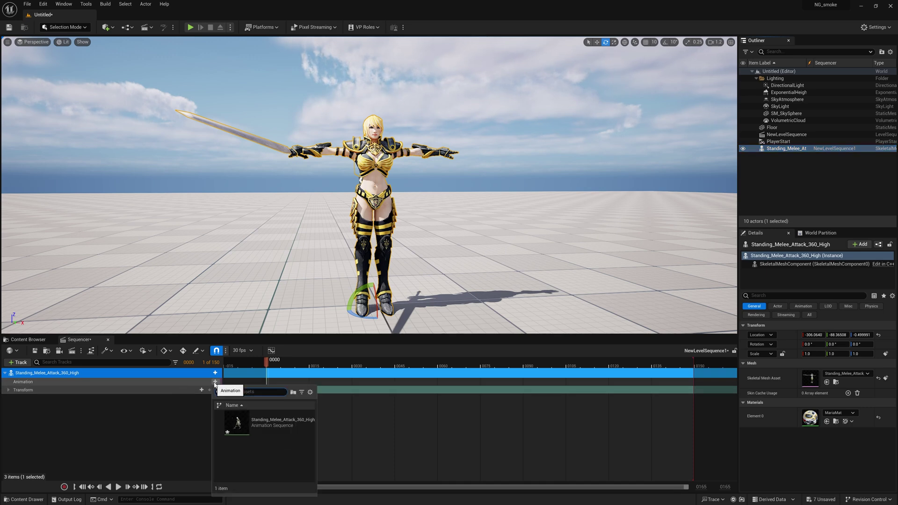
click(268, 427)
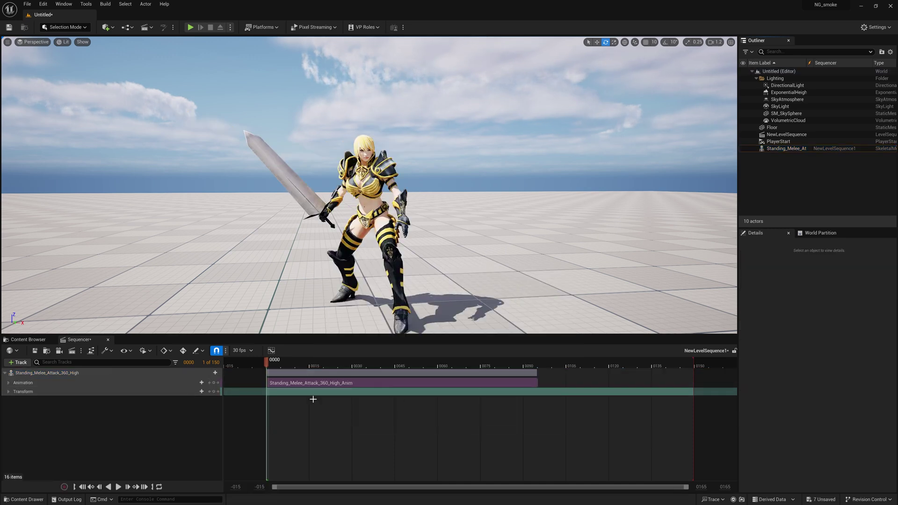
click(301, 364)
key(space)
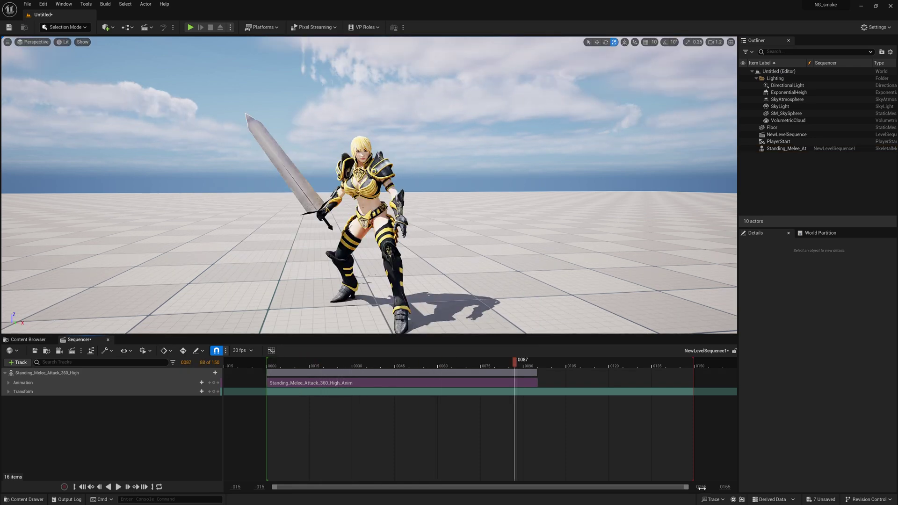
Set the sequence's view range end to 500 and extend the playback end to frame 500.
click(701, 487)
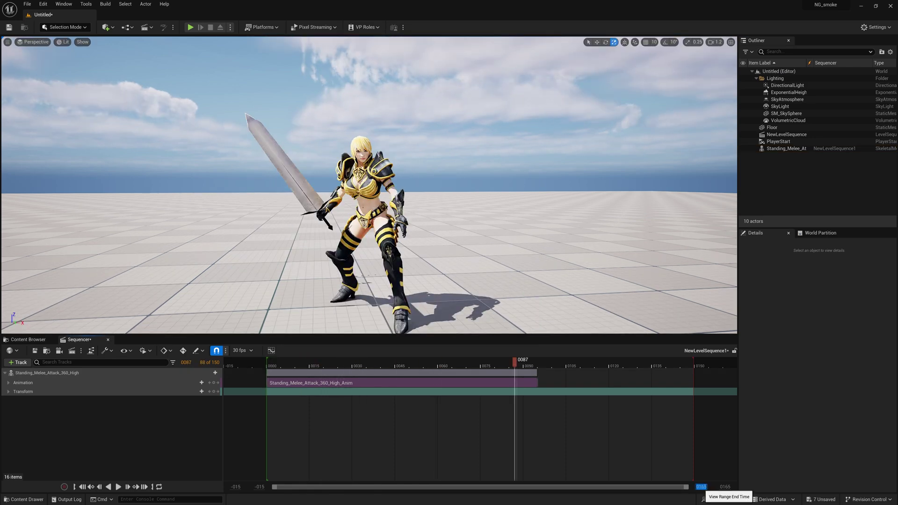
text(500)
key(Return)
drag(389, 363, 733, 366)
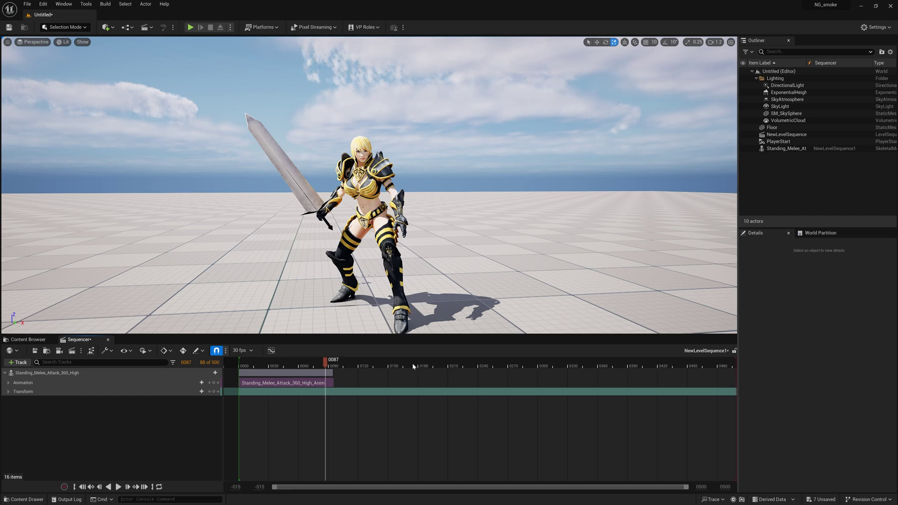
Play the sequence to check the character's animation up to the end of its clip.
click(275, 364)
key(space)
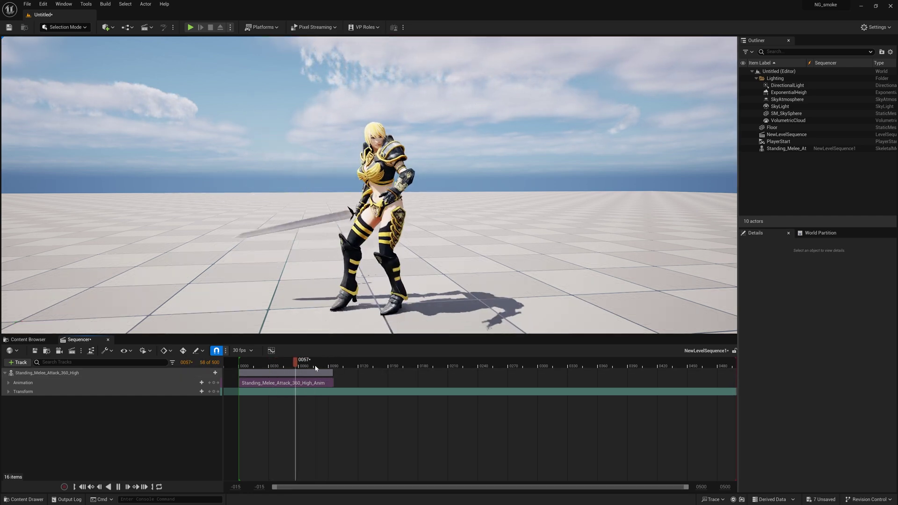
key(space)
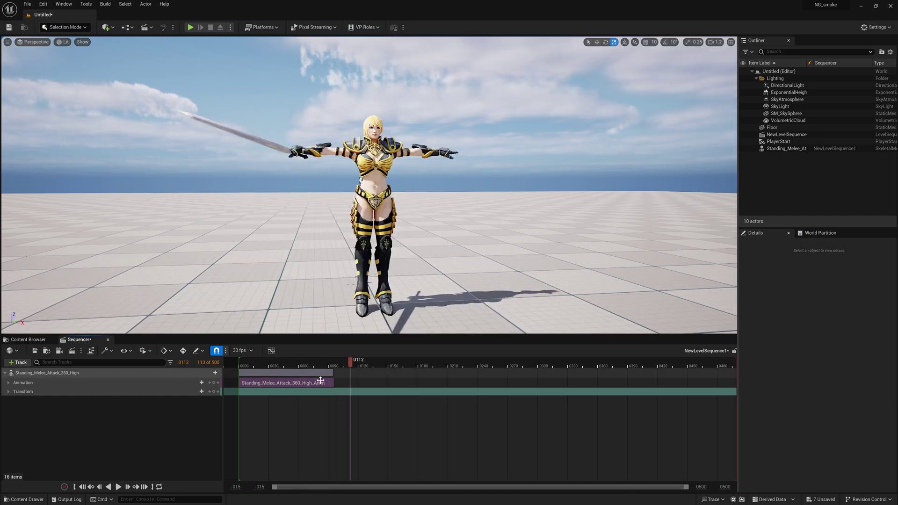
Extend the character's animation clip to the sequence end at frame 500, play it back and return to the start of the timeline.
drag(333, 374, 735, 379)
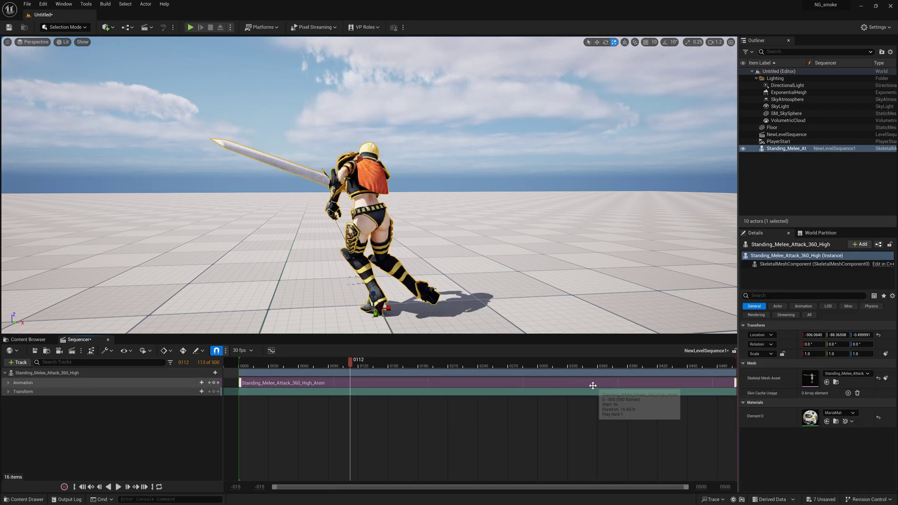
click(307, 367)
key(space)
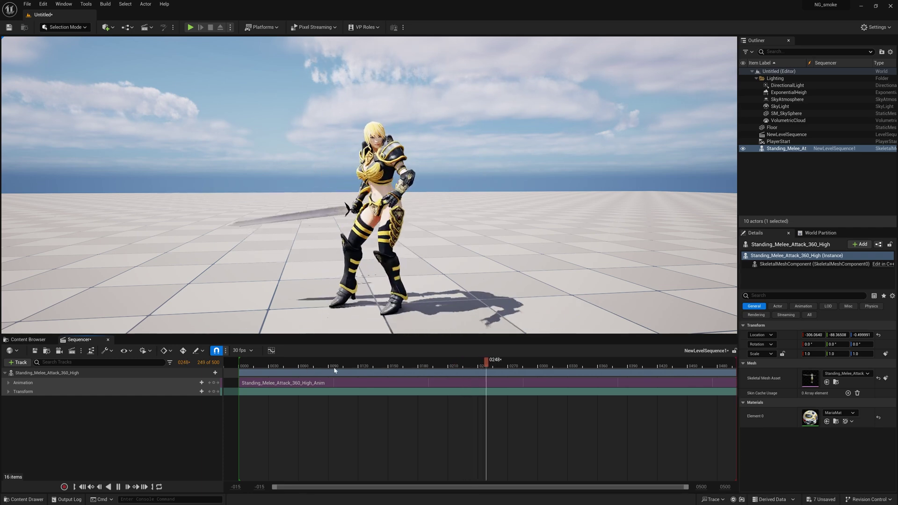
key(space)
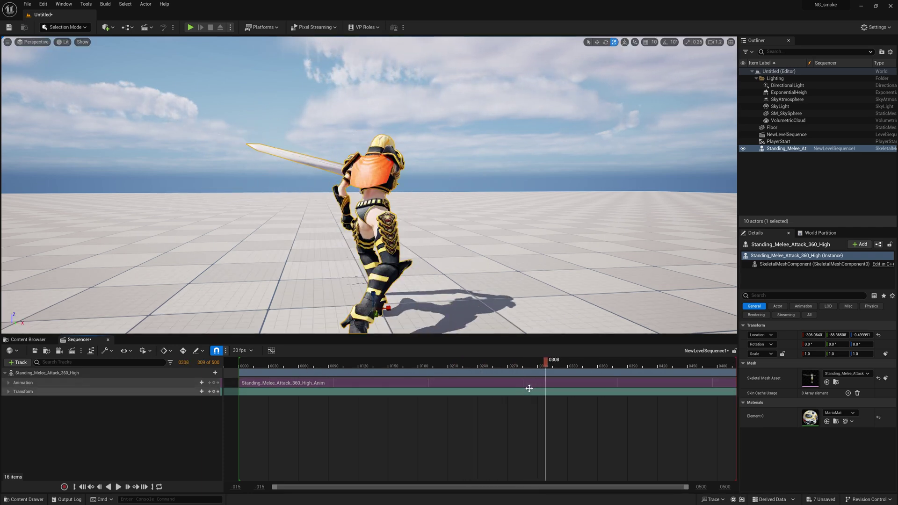
drag(318, 365, 250, 364)
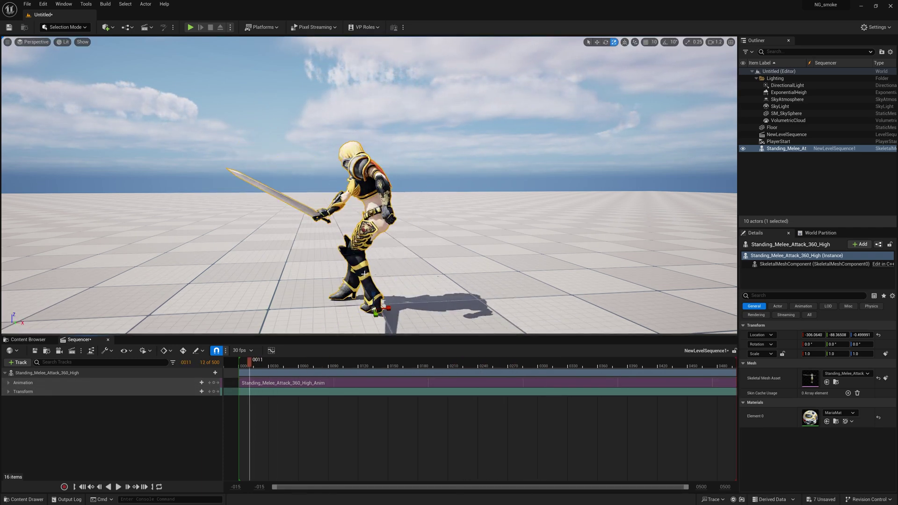
middle_drag(365, 274, 367, 276)
scroll(367, 276, down, 4)
right_drag(396, 268, 456, 259)
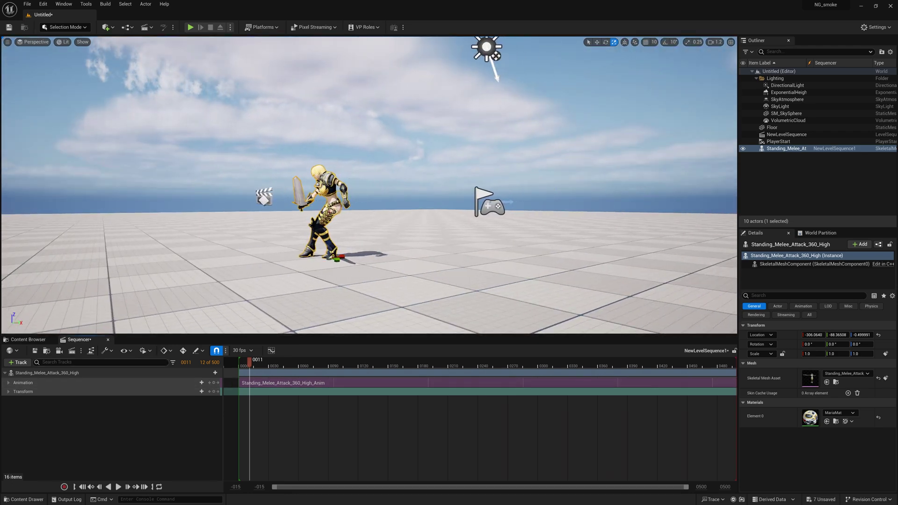
Turn off the Skeletal Mesh filter in the Content Browser and go up to the NG_tut folder.
click(28, 339)
click(165, 385)
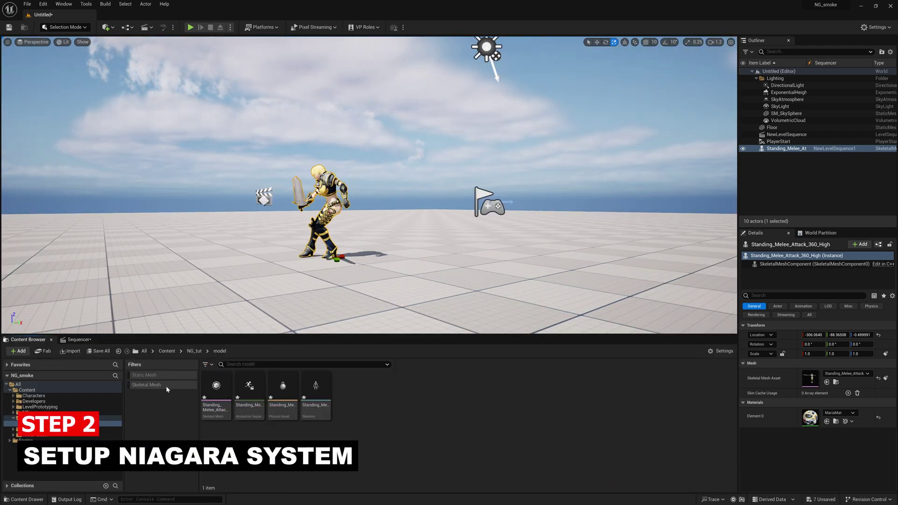
click(194, 351)
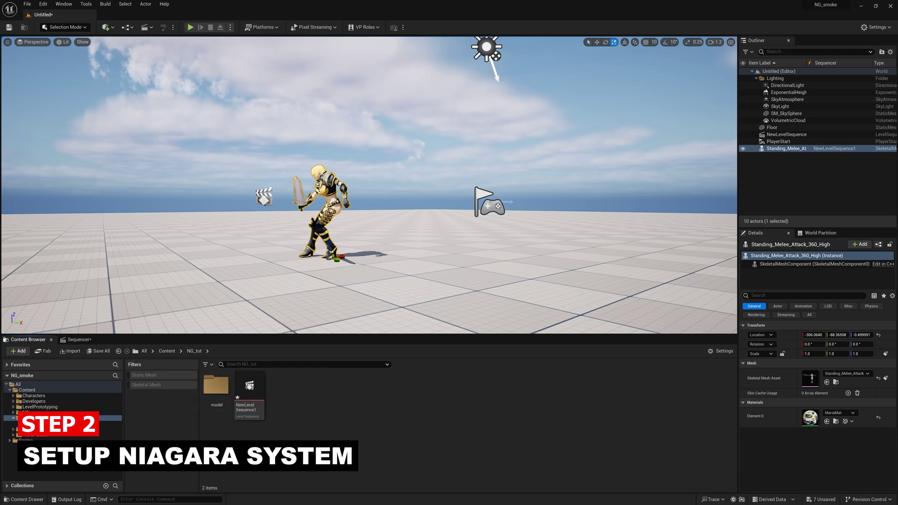
right_click(316, 421)
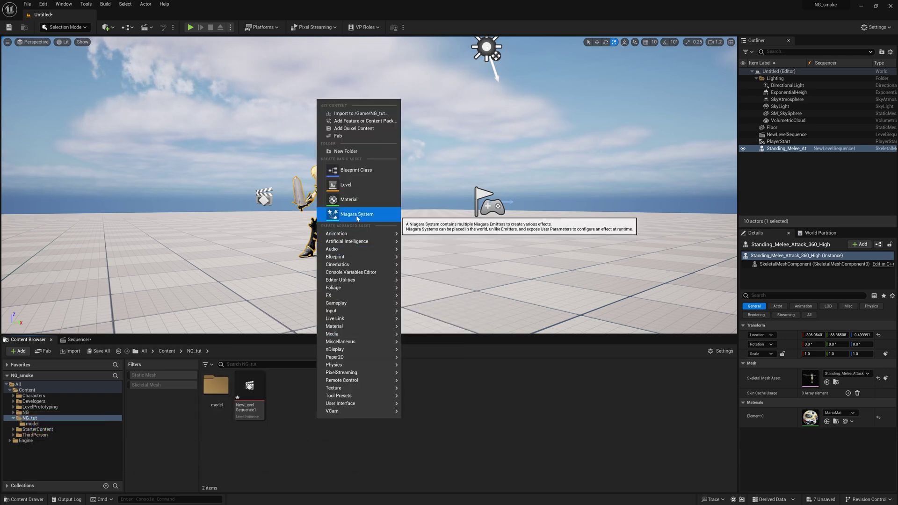
Search the plugin list for "niag" to check whether the Niagara and NiagaraFluids plugins are enabled.
click(43, 4)
click(43, 3)
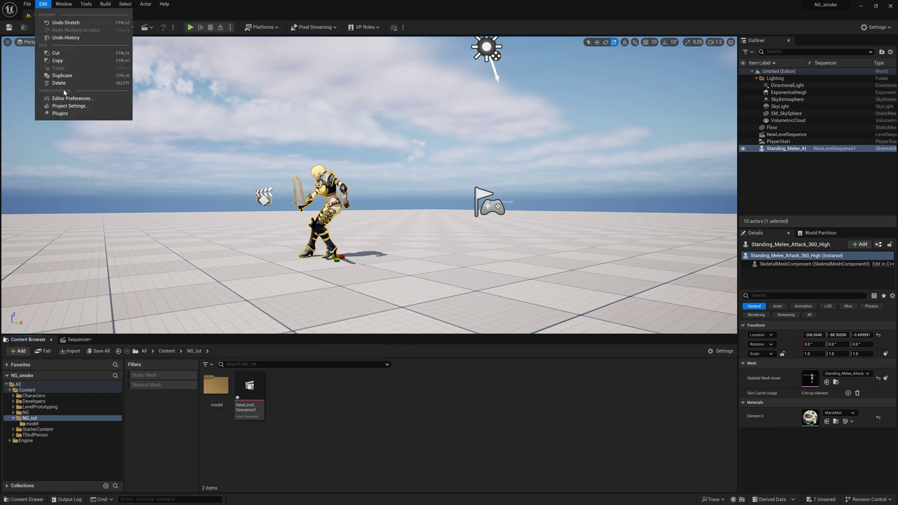
click(64, 113)
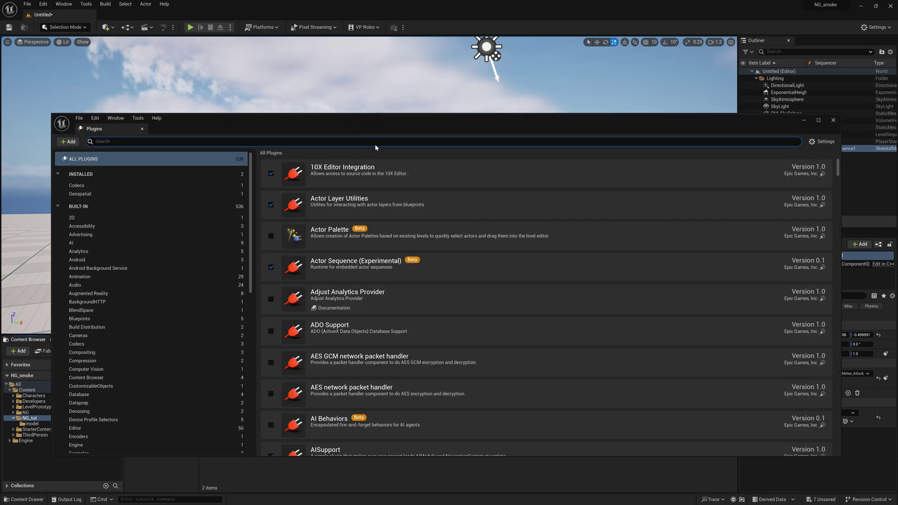
text(niag)
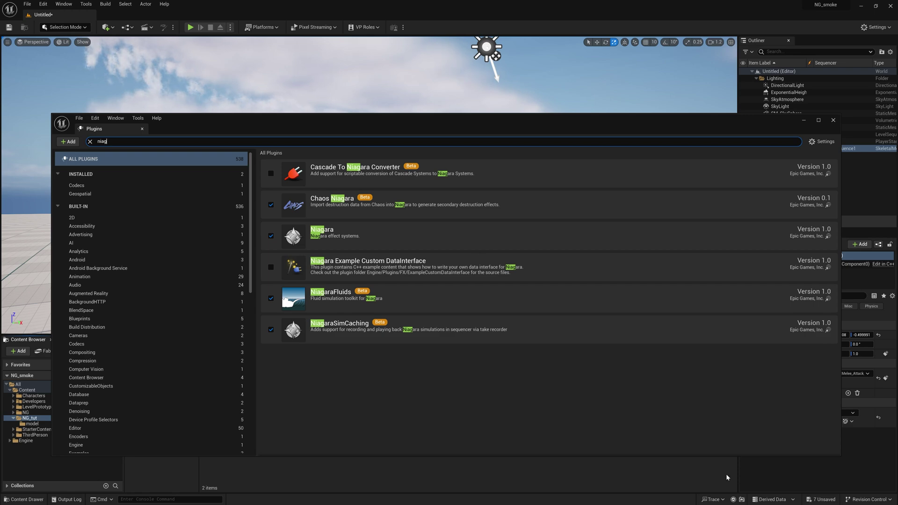
click(833, 120)
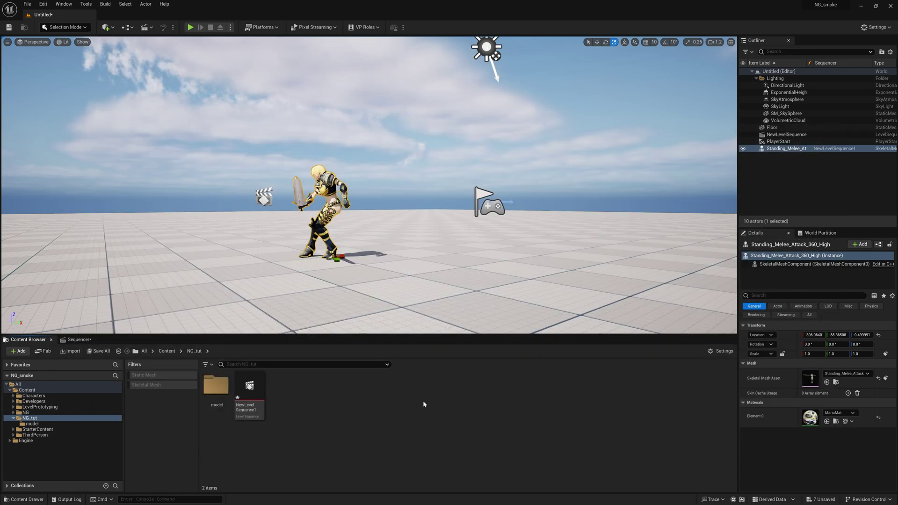
Create an empty Niagara system with the default name in the NG_tut folder and open it for editing.
right_click(408, 415)
mouse_move(430, 224)
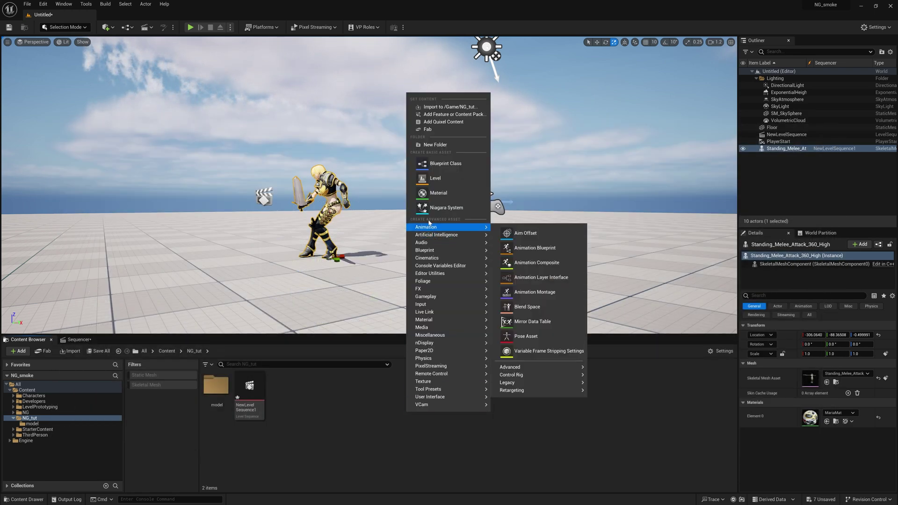
click(441, 210)
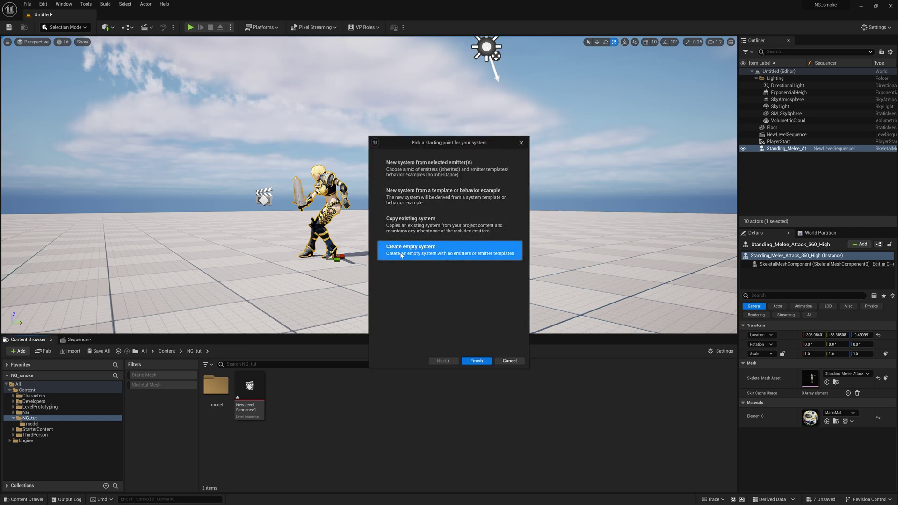
click(485, 365)
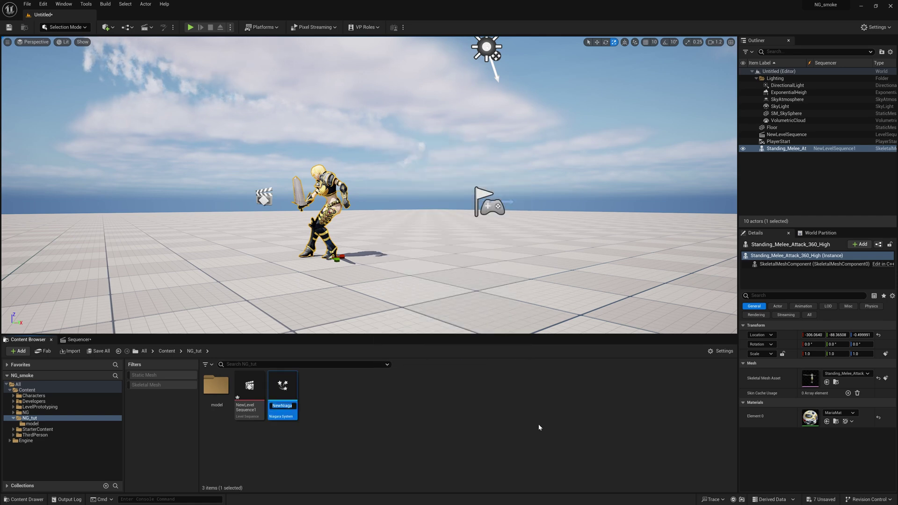
double_click(282, 391)
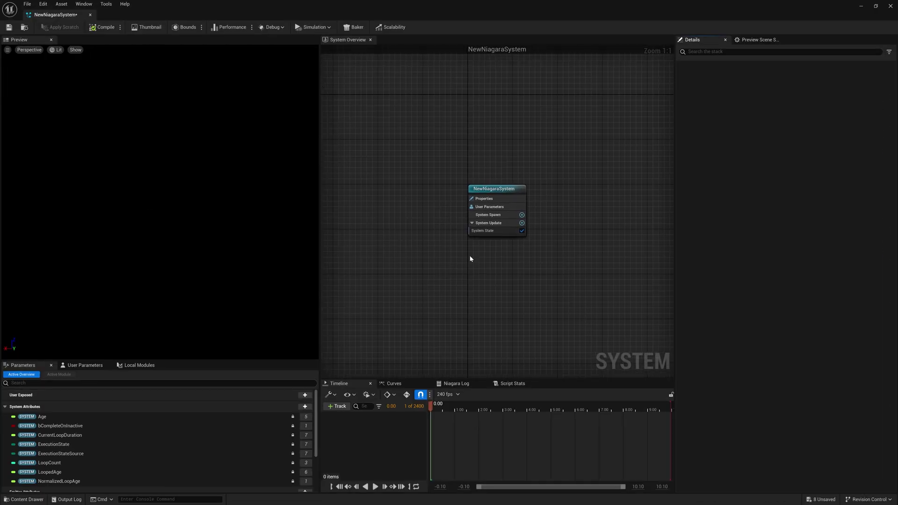
Move the system node up and to the left in the System Overview graph to make room beside it.
scroll(472, 234, down, 2)
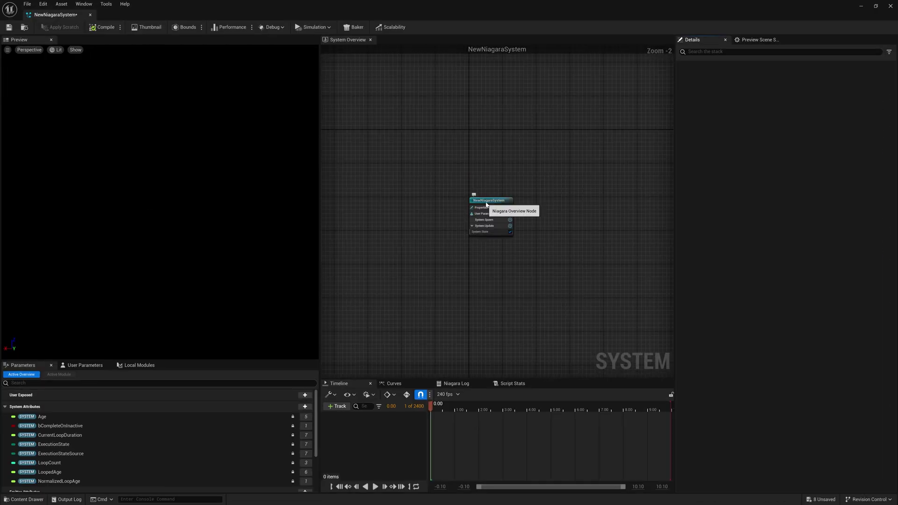
drag(485, 205, 418, 185)
click(436, 190)
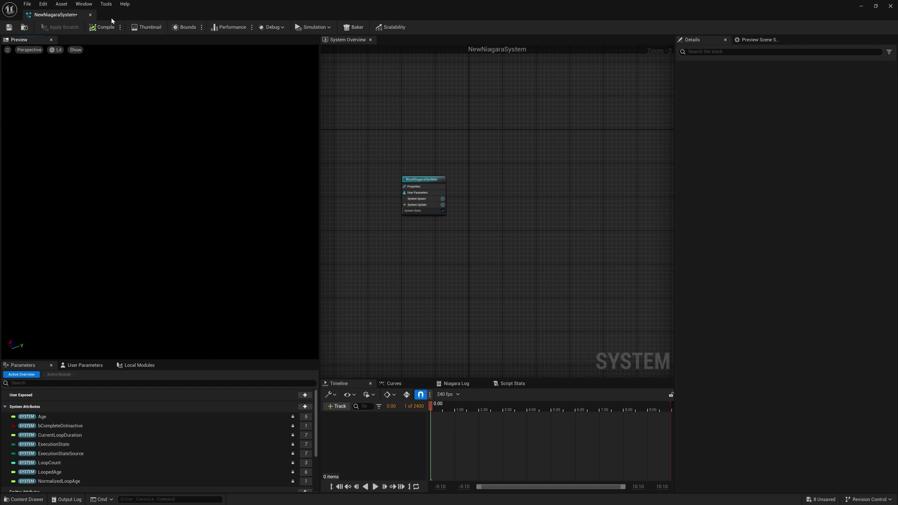
Try showing the environment and the floor in the Niagara preview scene, and close the preview scene settings.
click(84, 4)
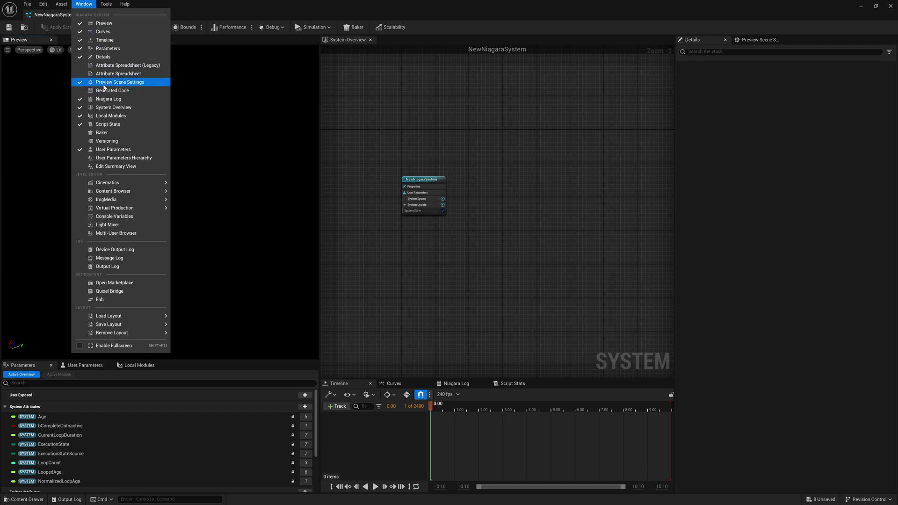
click(125, 84)
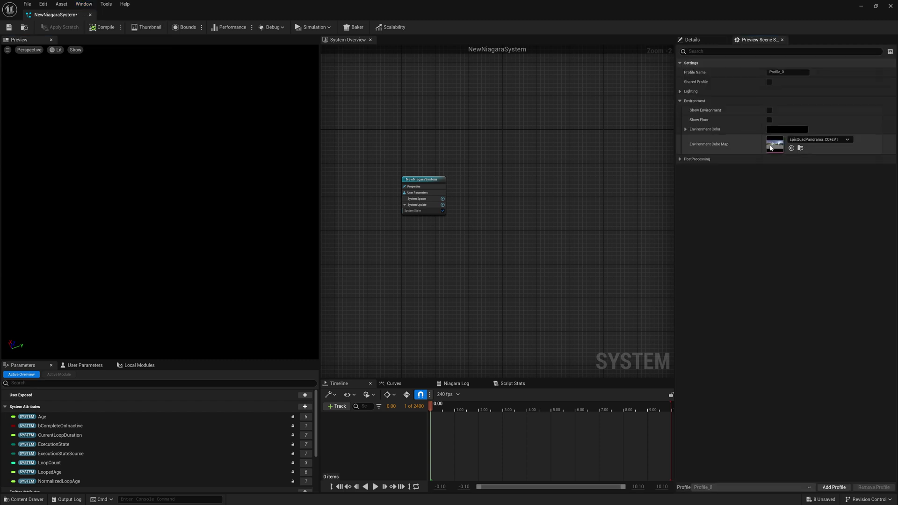
click(769, 110)
click(770, 120)
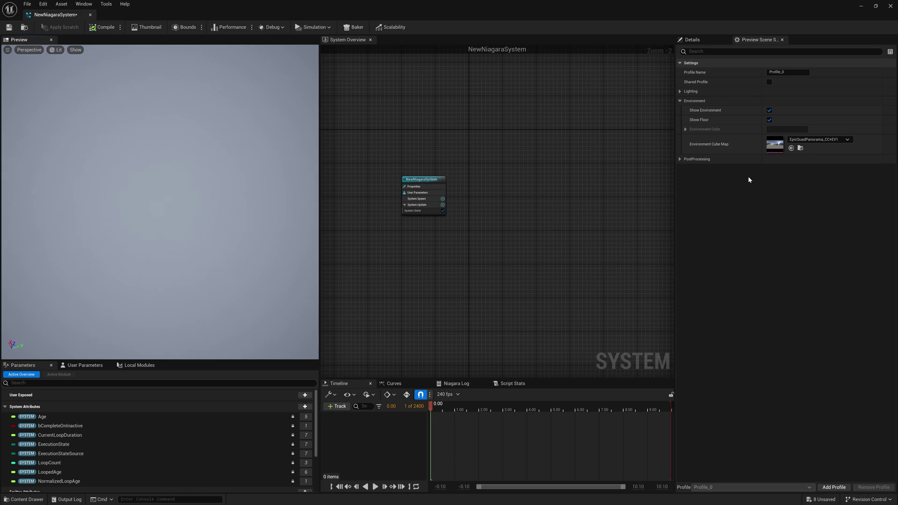
click(769, 118)
click(769, 110)
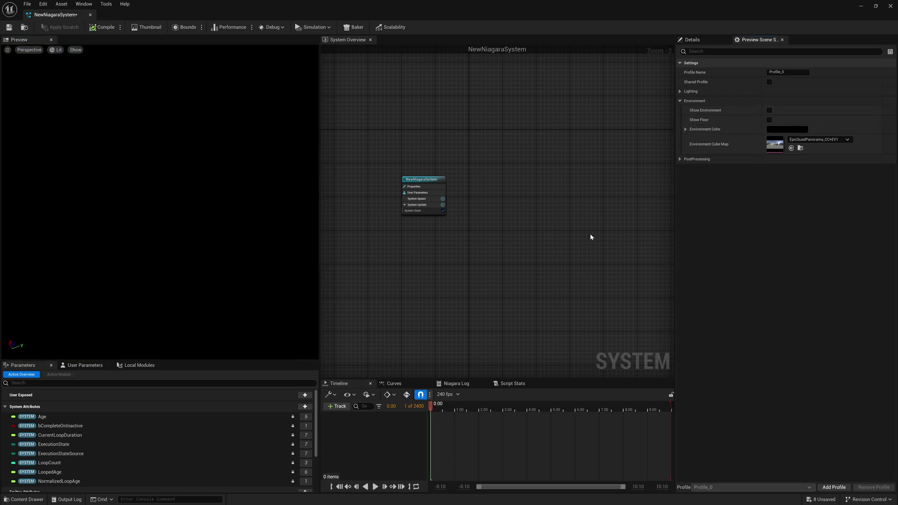
click(783, 40)
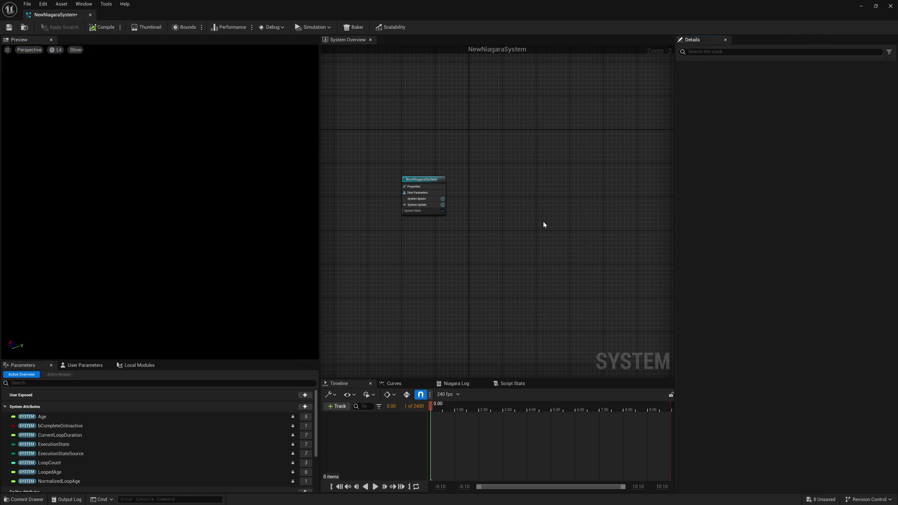
Add the Grid 3D Gas Master Emitter from the parent emitters to the system and inspect its smoke in the preview.
right_click(495, 229)
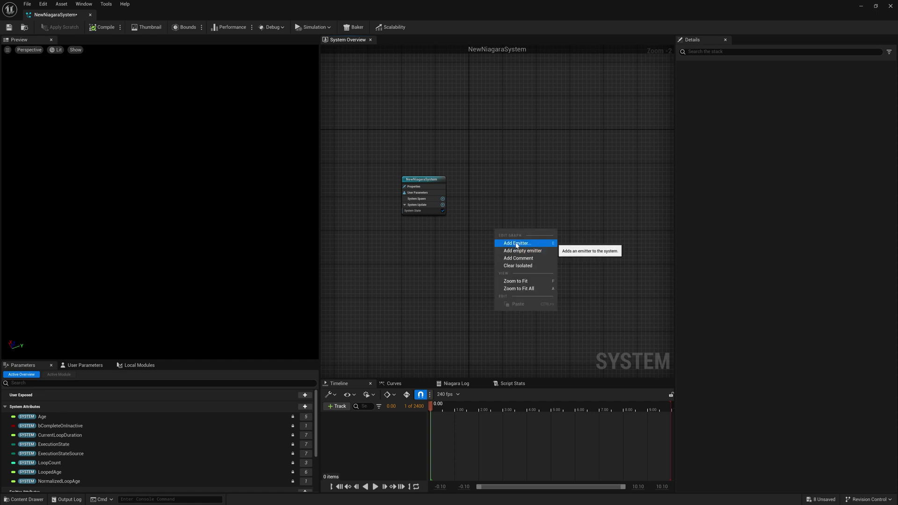
click(516, 245)
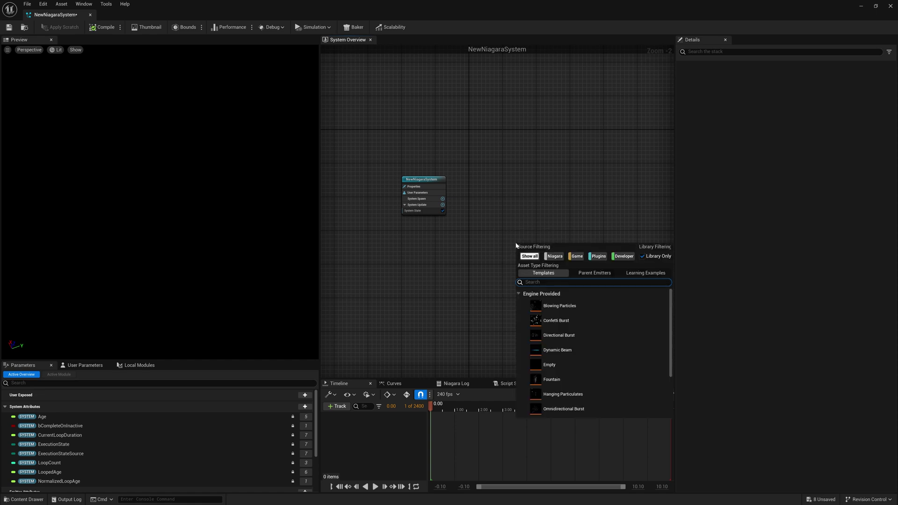
click(594, 274)
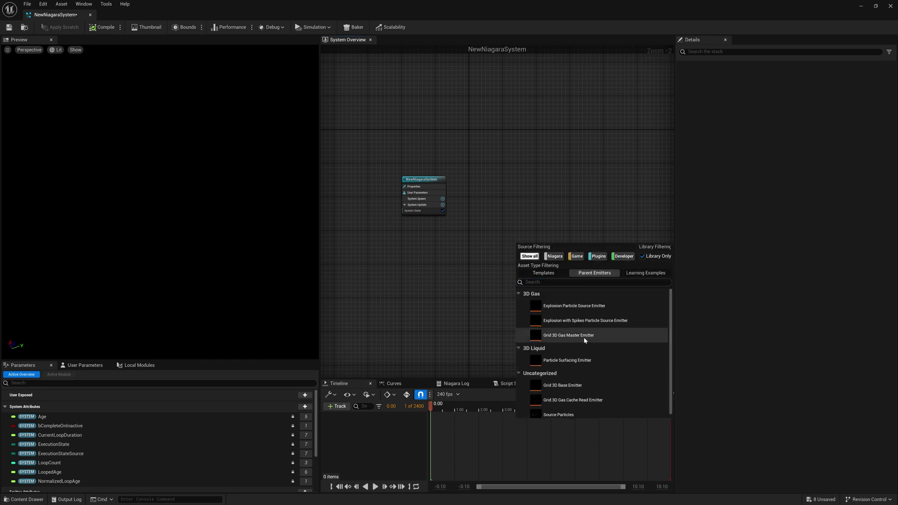
click(560, 335)
double_click(559, 335)
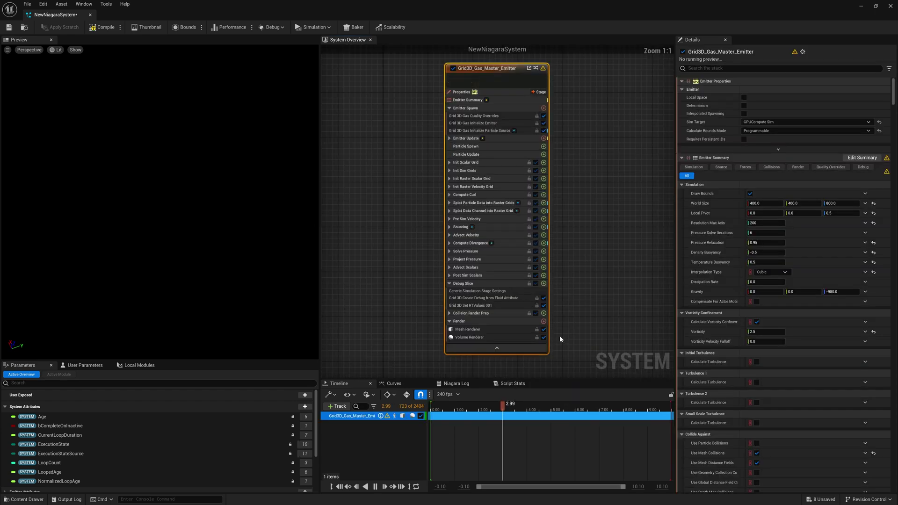
scroll(232, 208, down, 6)
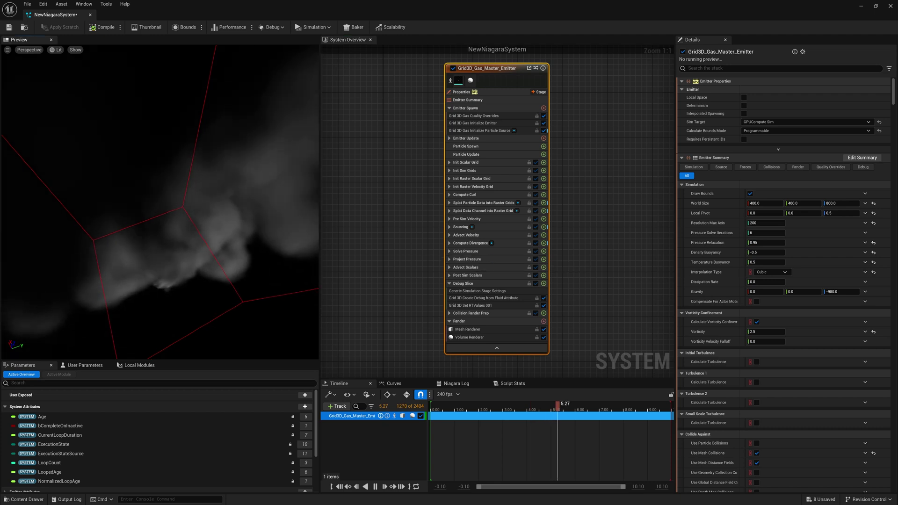
drag(227, 315, 220, 292)
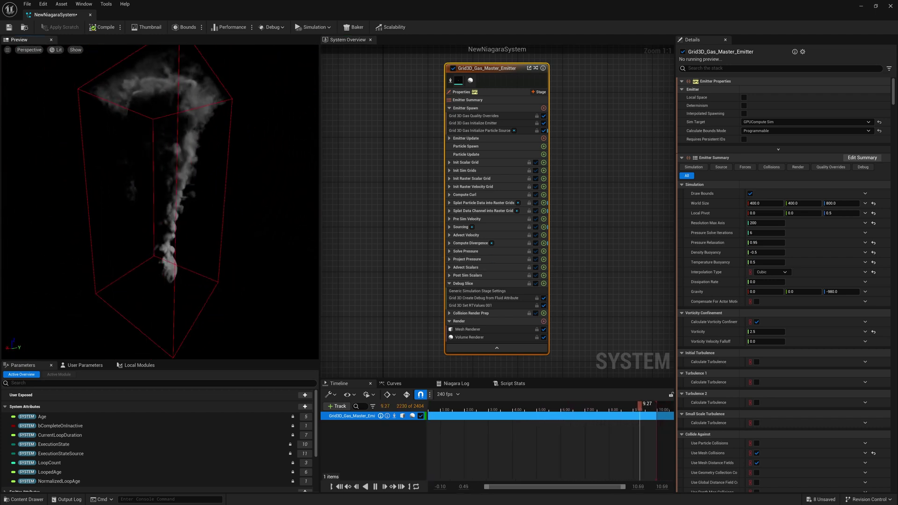
drag(242, 330, 235, 331)
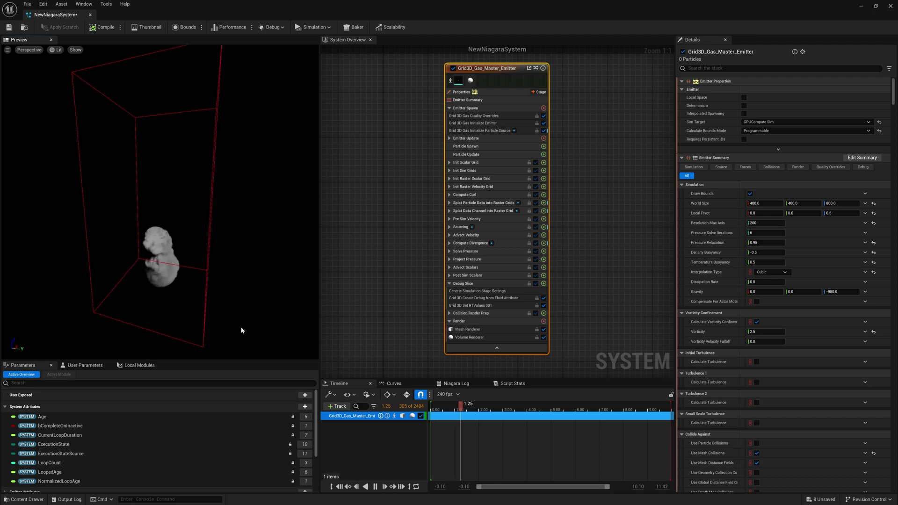
drag(209, 288, 147, 262)
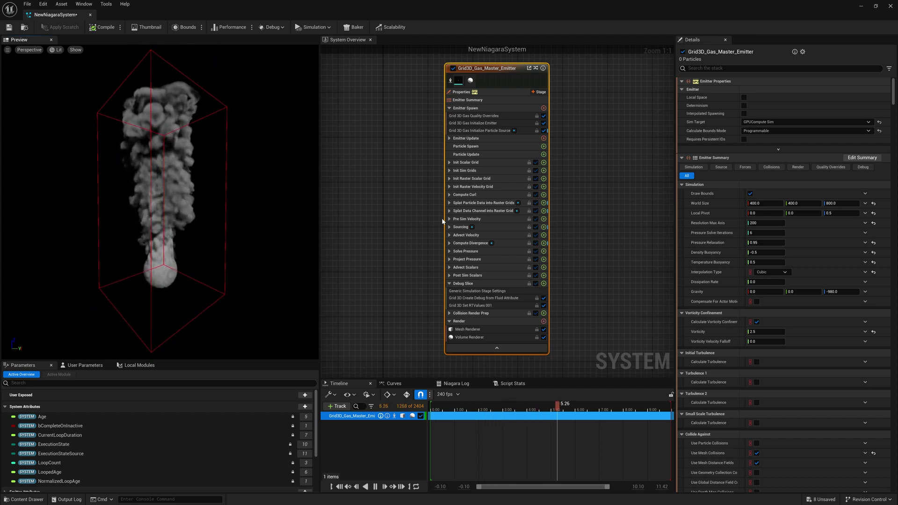
Collapse the gas emitter node to its summary, bring up the Emitter Summary settings and pause the simulation.
scroll(442, 219, down, 4)
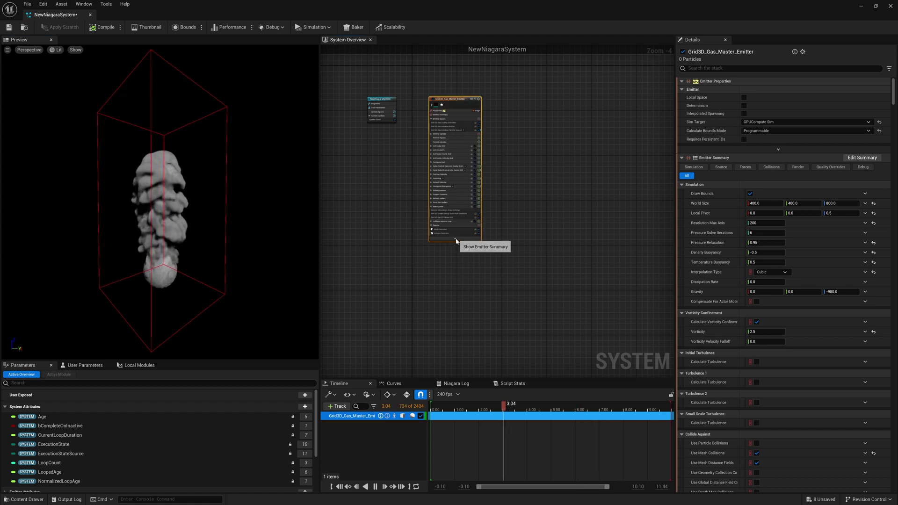
click(456, 242)
scroll(442, 125, up, 4)
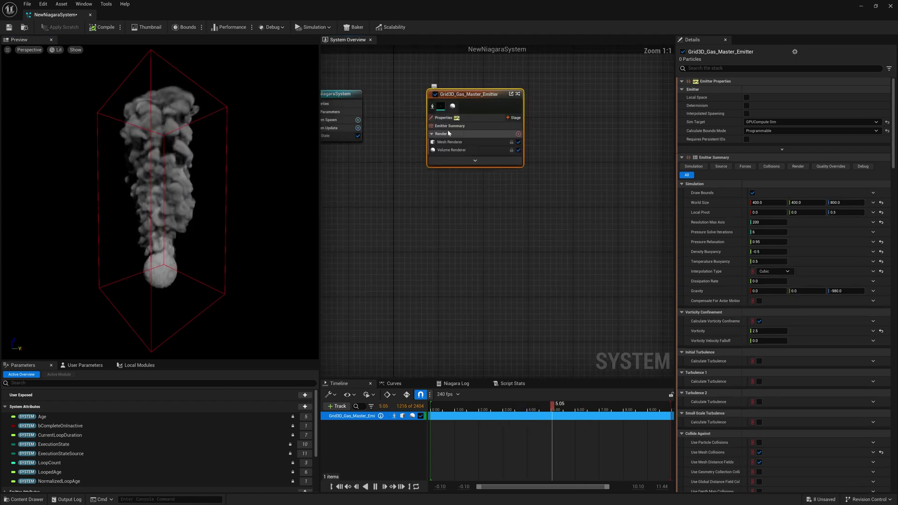
click(450, 126)
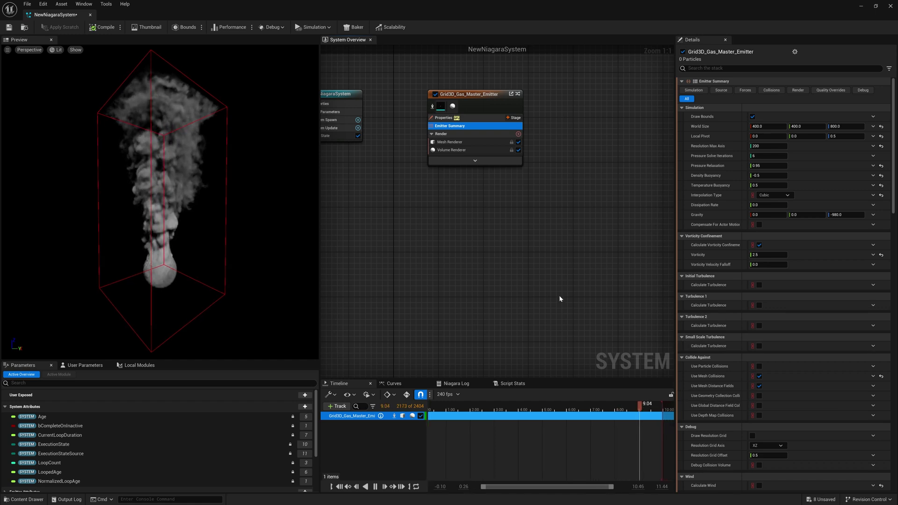
click(376, 487)
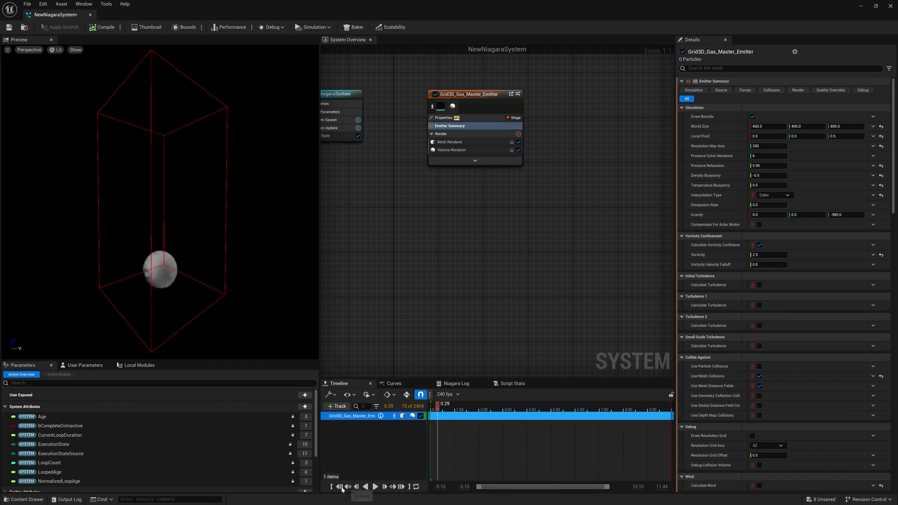
Scrub the smoke preview to about 3.9 s, and save, compile and close the Niagara system.
click(341, 487)
drag(431, 405, 537, 406)
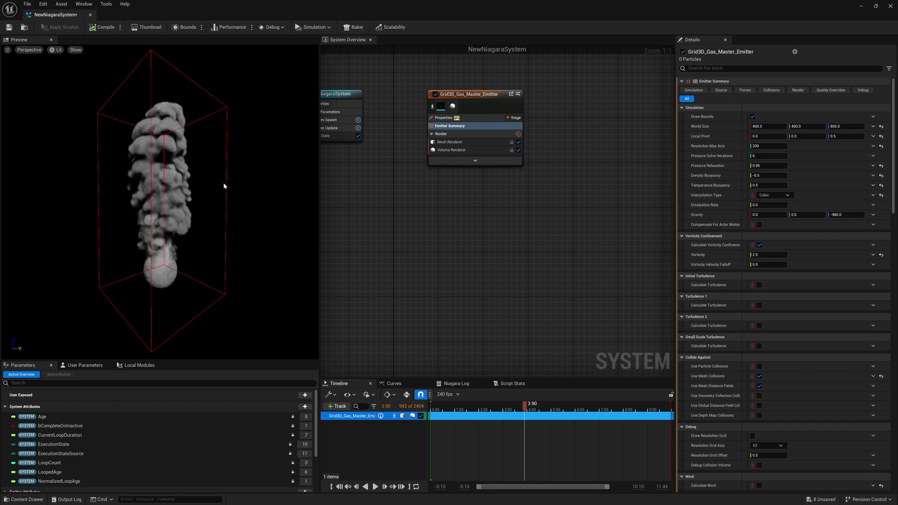
click(10, 27)
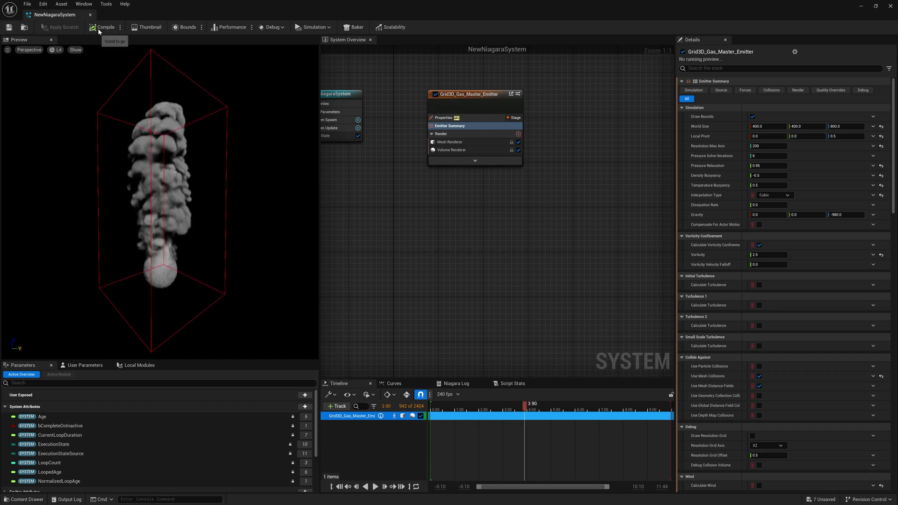
click(98, 30)
click(92, 15)
Place NewNiagaraSystem in the level and move it over the warrior so the smoke source surrounds the character.
drag(283, 386, 324, 263)
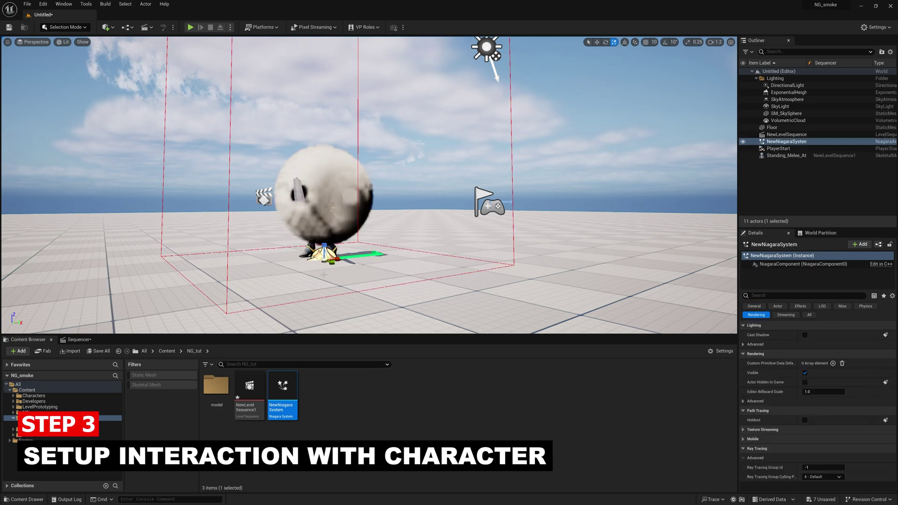
right_drag(369, 222, 444, 238)
key(f)
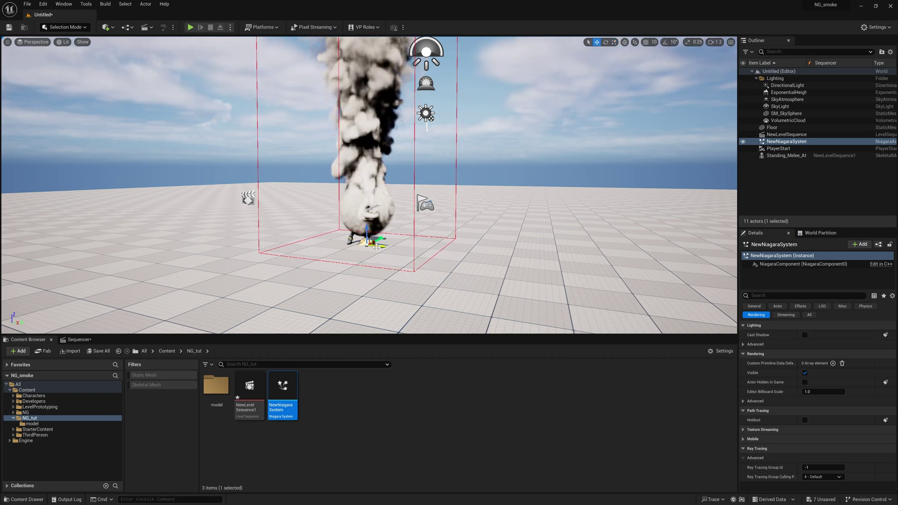
drag(397, 251, 377, 255)
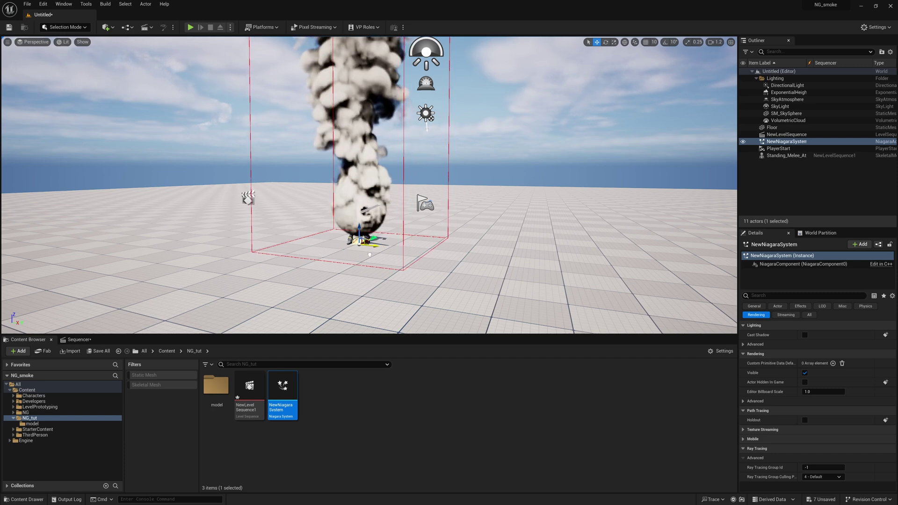
Scale the warrior up uniformly to about 2.54 and deselect it.
click(352, 241)
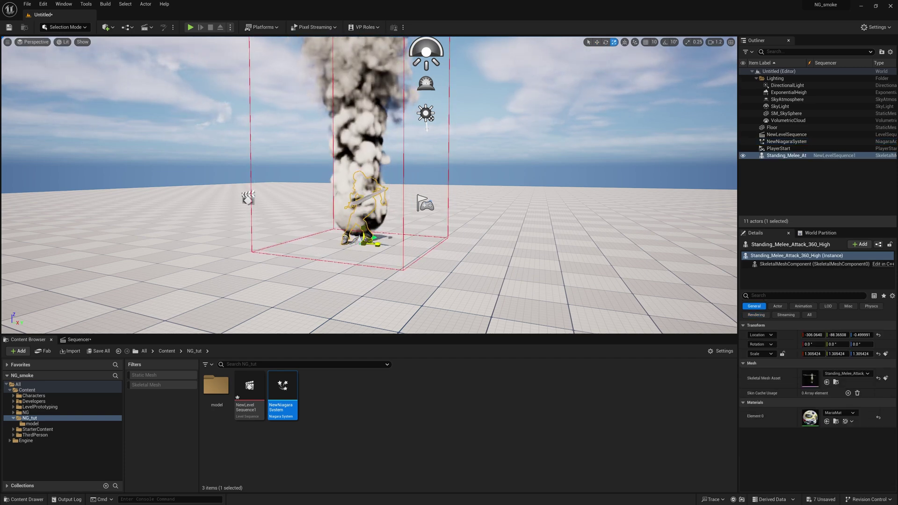
drag(363, 242, 370, 235)
click(491, 145)
middle_drag(491, 145, 502, 117)
Play and scrub the warrior's level sequence to examine how the animation interacts with the smoke.
click(96, 341)
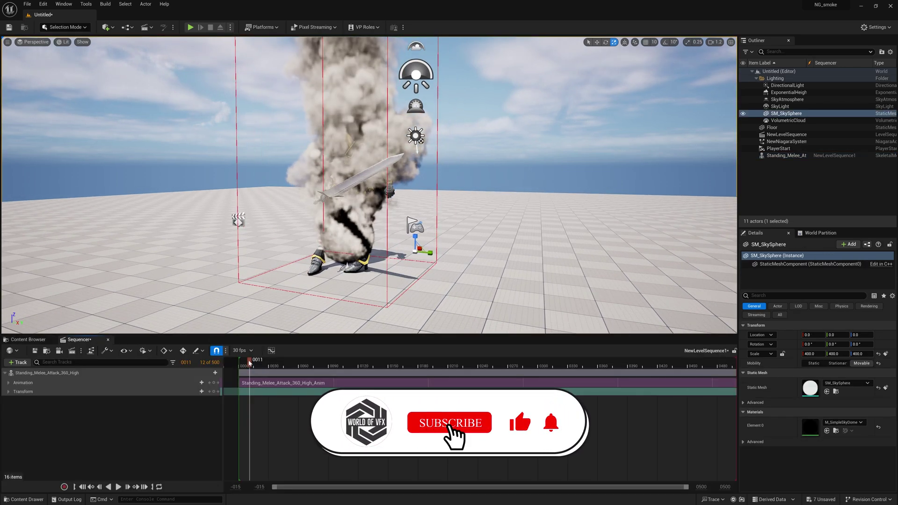
drag(249, 361, 254, 360)
key(space)
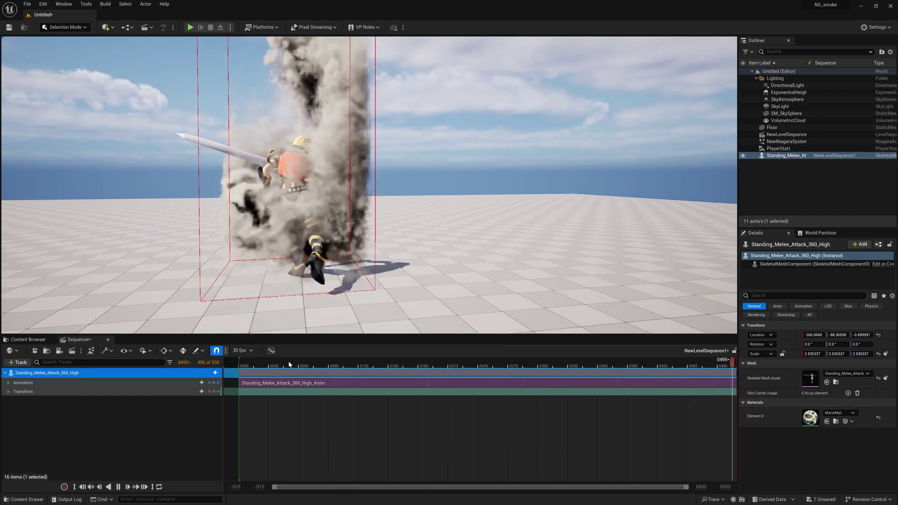
key(space)
right_drag(290, 366, 315, 362)
drag(314, 362, 327, 362)
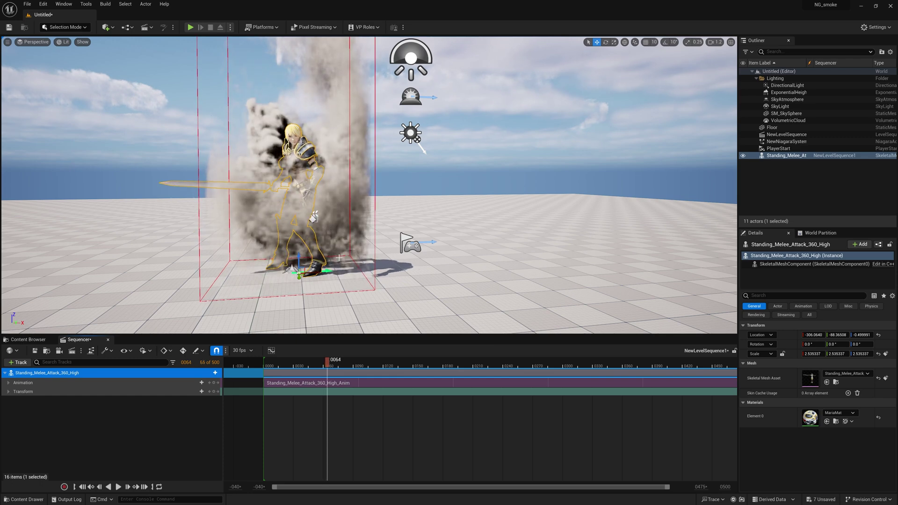
Reopen NewNiagaraSystem, scrub its simulation to about 2.2 s and show the gas emitter's Emitter Summary settings.
click(28, 340)
double_click(283, 391)
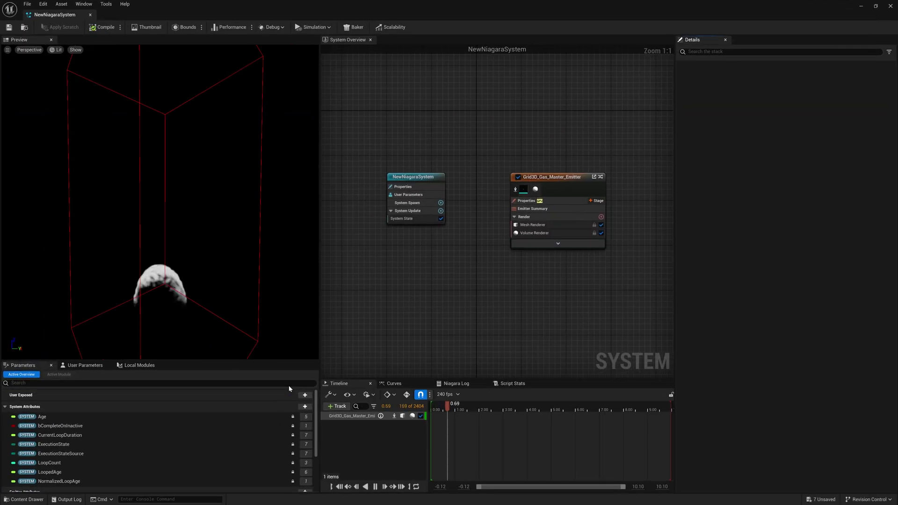
right_drag(225, 224, 204, 250)
drag(251, 315, 397, 315)
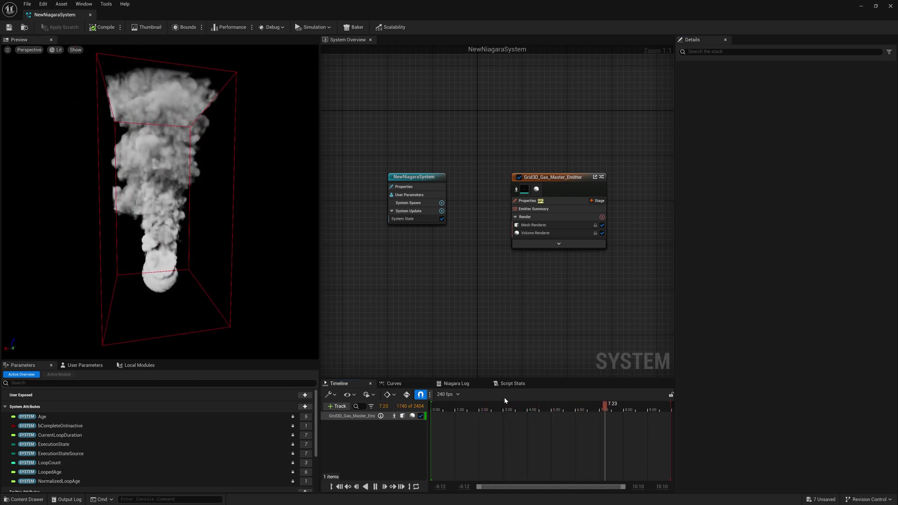
drag(494, 405, 483, 405)
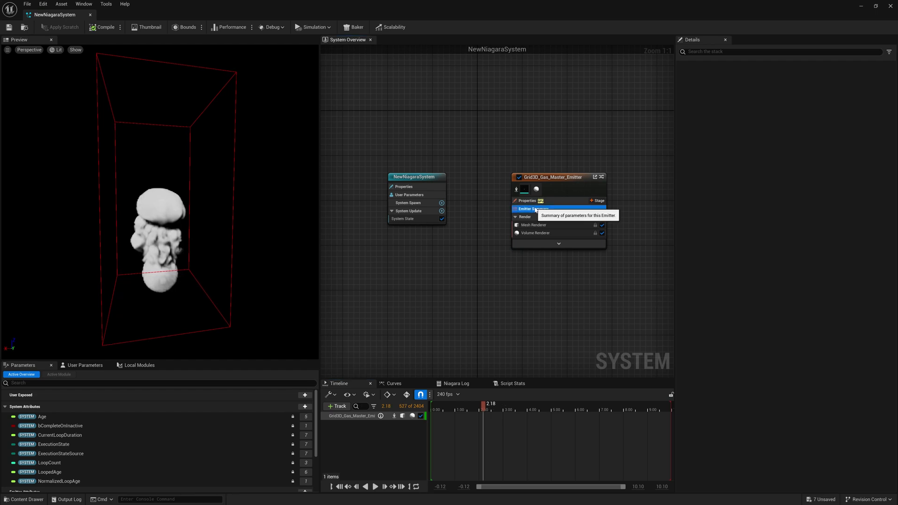
click(536, 209)
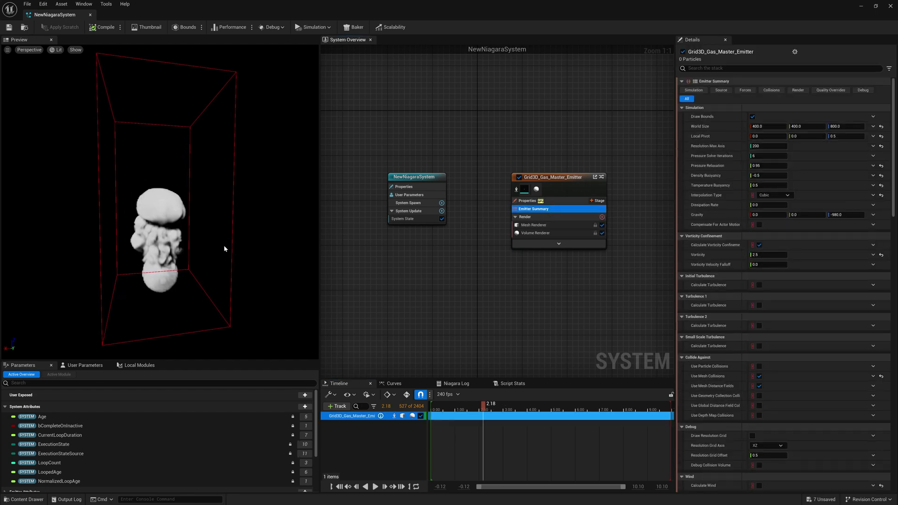
Set the gas simulation's World Size X to 600 and inspect the wider bounds in the preview.
click(758, 127)
text(600)
key(Return)
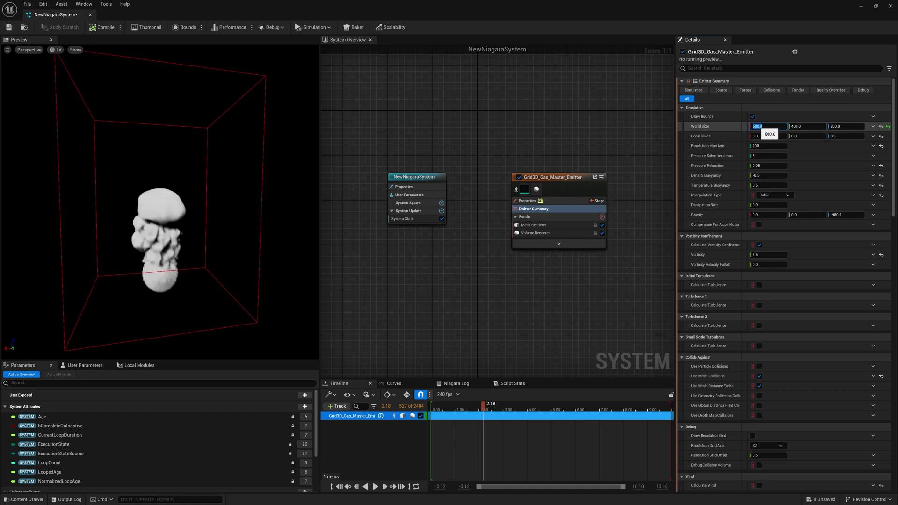
mouse_move(176, 261)
right_down()
mouse_move(176, 280)
mouse_move(175, 261)
right_up()
mouse_move(189, 262)
mouse_down()
mouse_move(271, 260)
mouse_move(196, 261)
mouse_up()
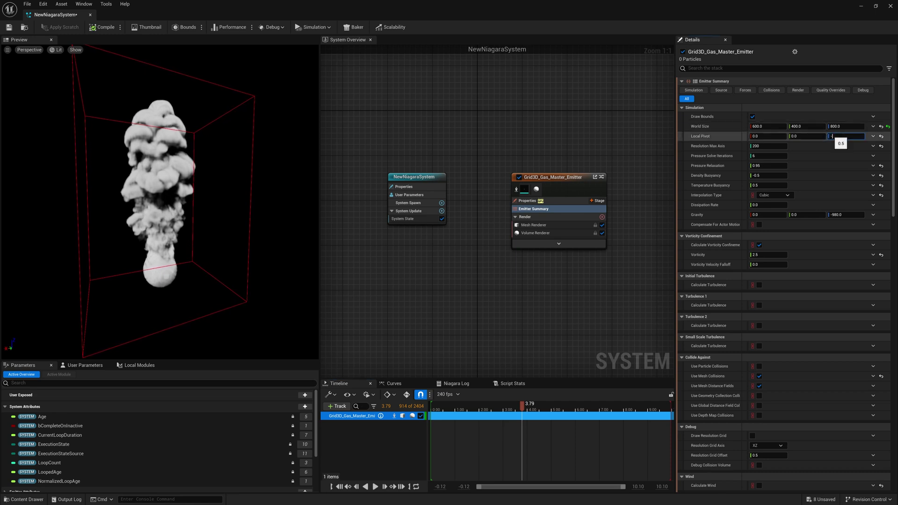
Try a Local Pivot Z of -0.5, settle on -0.3 and check the smoke source inside the bounds.
text(0.5)
key(Return)
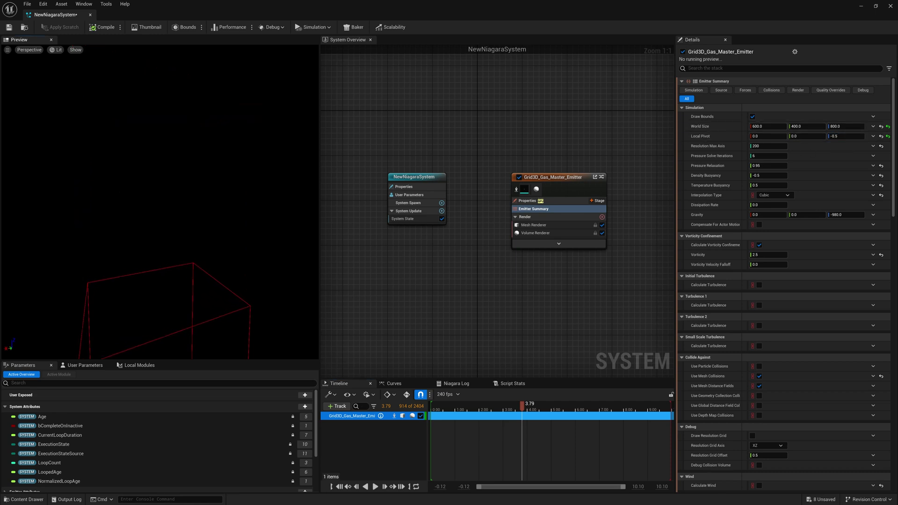
scroll(283, 321, down, 4)
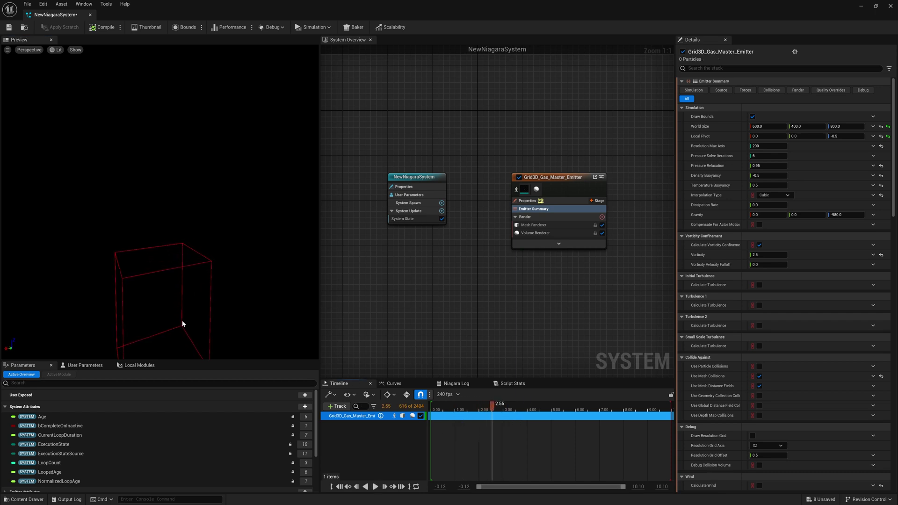
drag(853, 136, 858, 137)
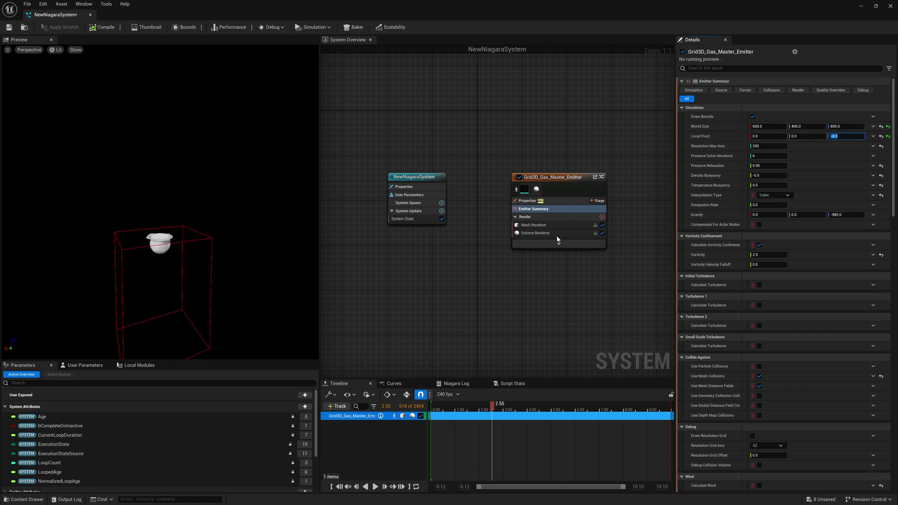
click(463, 410)
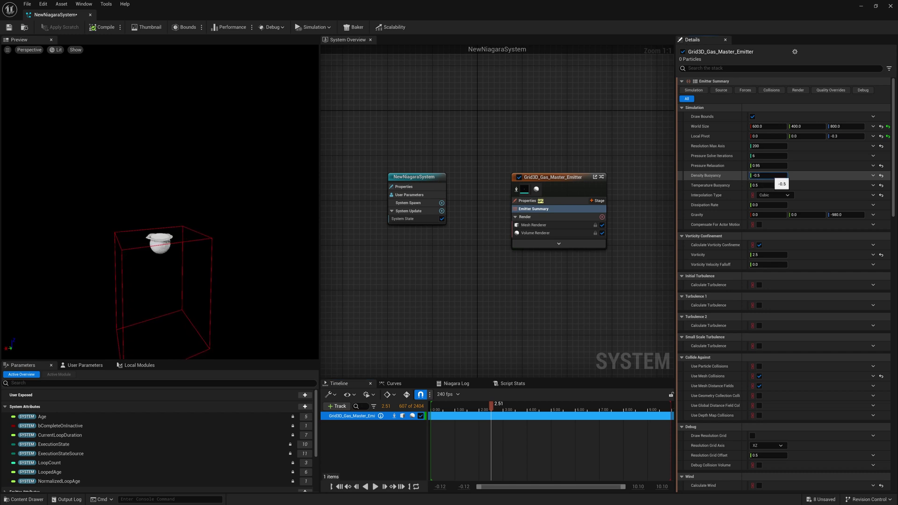
Set the Density Buoyancy to 0.5 and replay the simulation to check the smoke's direction.
key(Delete)
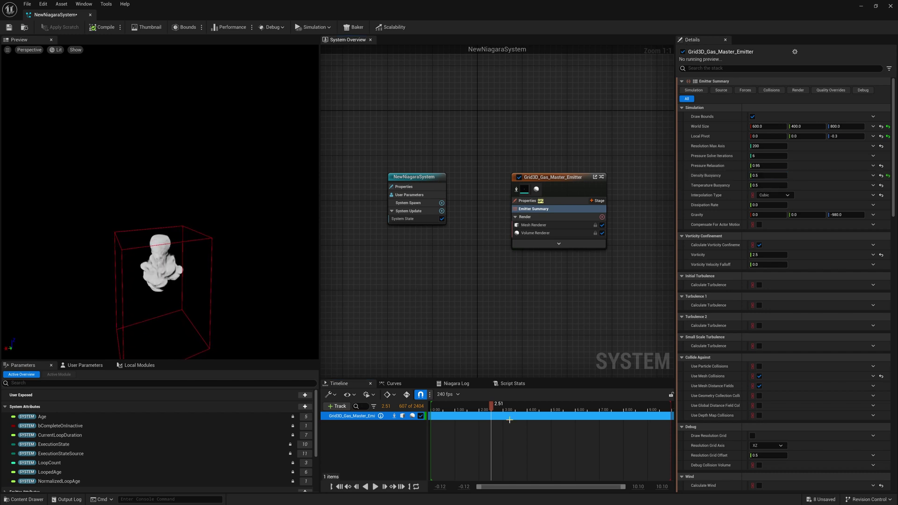
click(470, 411)
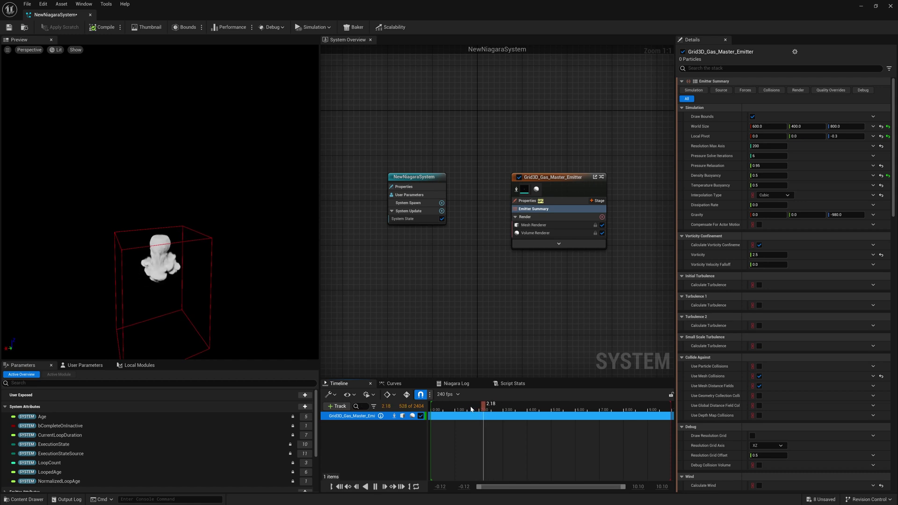
key(space)
middle_drag(203, 265, 220, 194)
scroll(197, 258, up, 3)
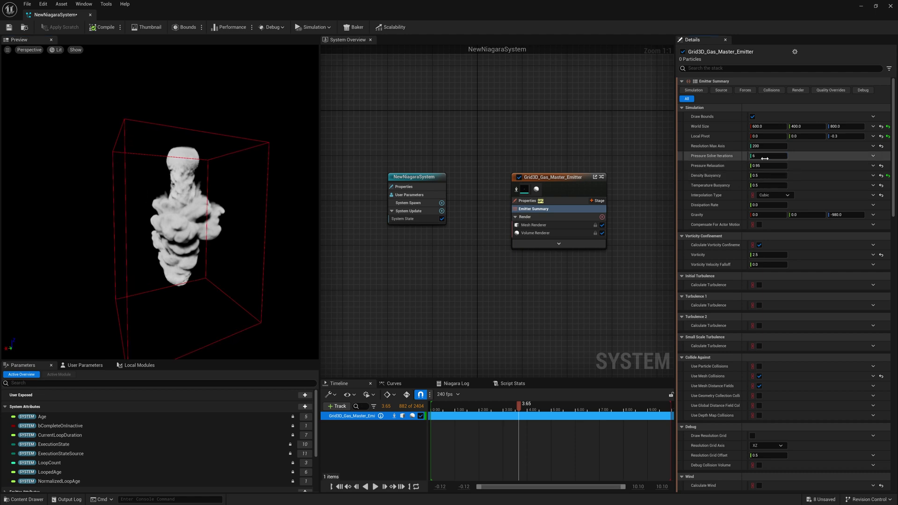
Try 16 Pressure Solve Iterations and replay the simulation to judge the smoke's detail.
text(1)
key(Return)
text(6)
key(Return)
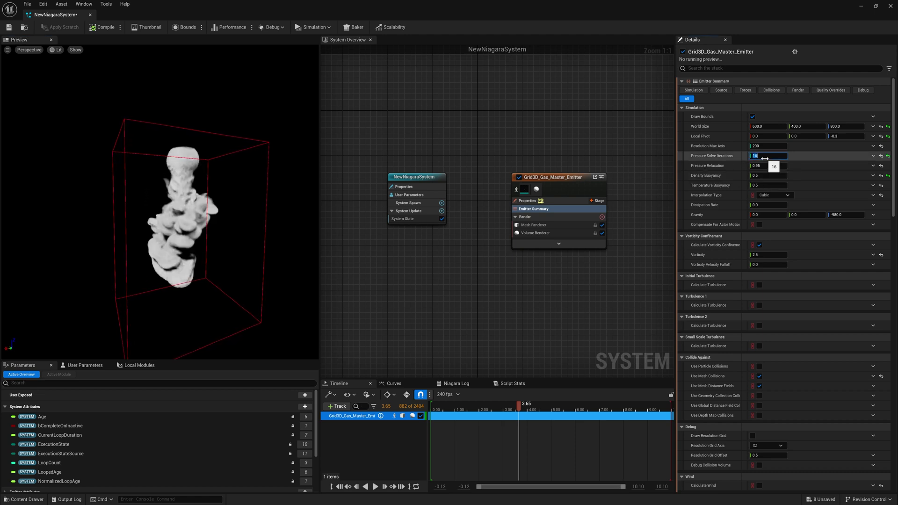
click(453, 410)
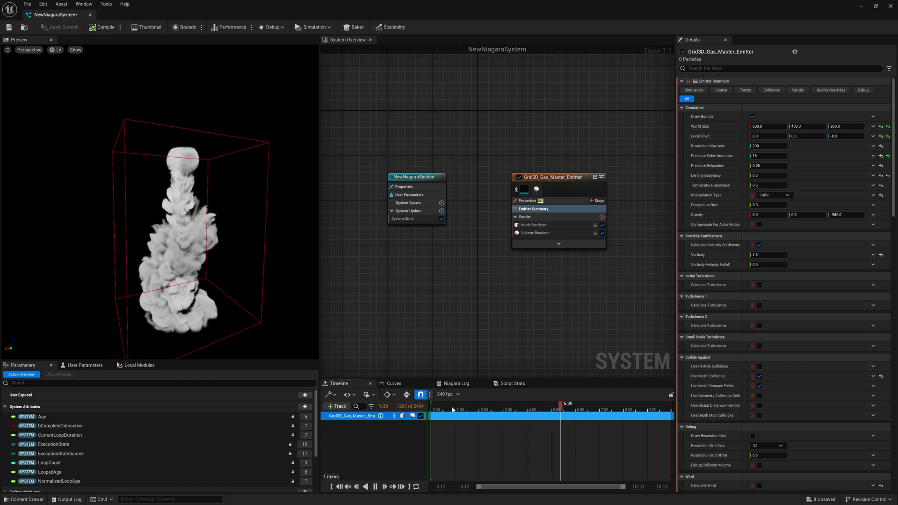
key(space)
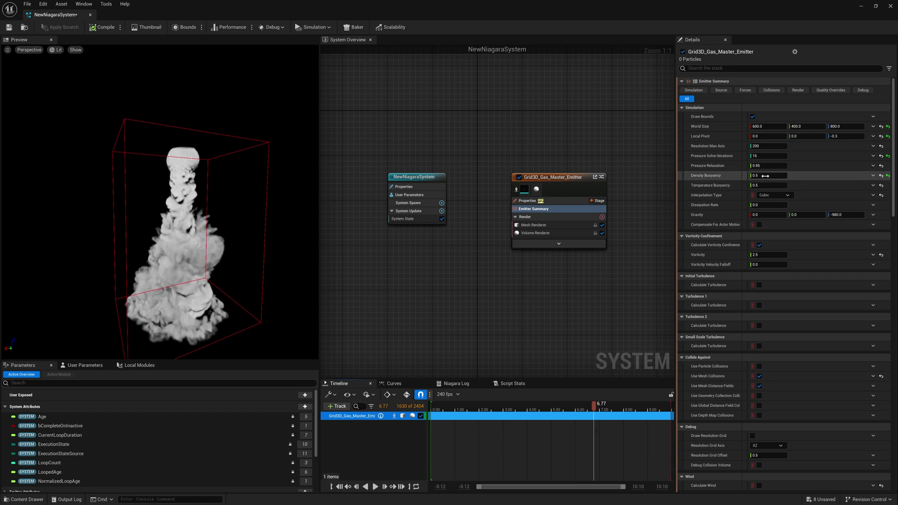
Try a Density Buoyancy of 11 and replay the simulation from near the start.
text(1)
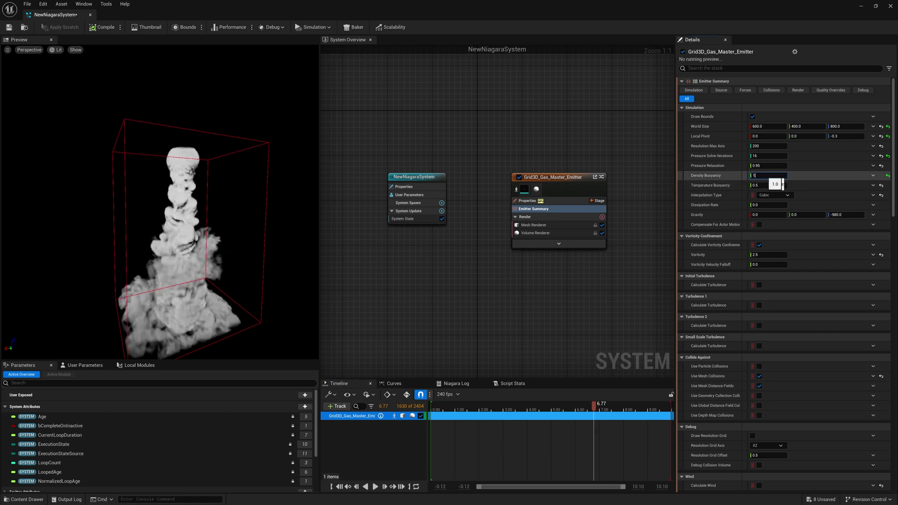
text(1)
key(Return)
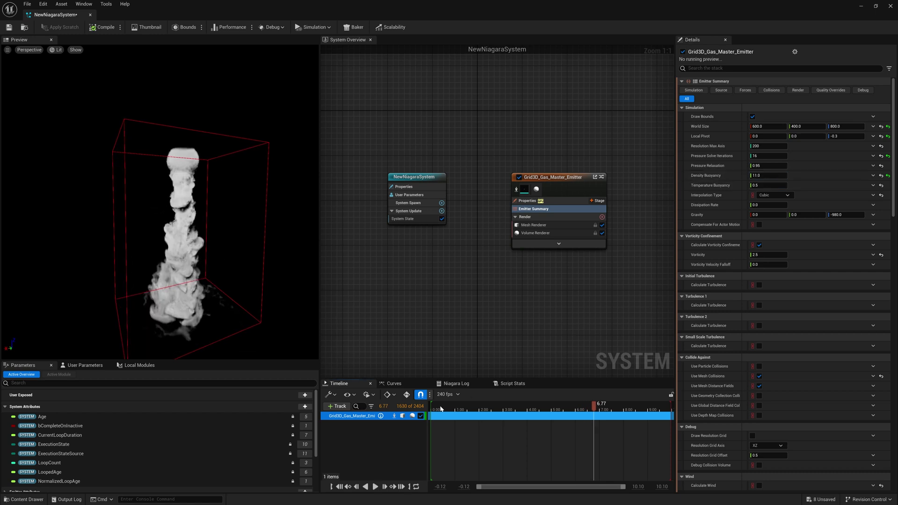
click(441, 409)
key(space)
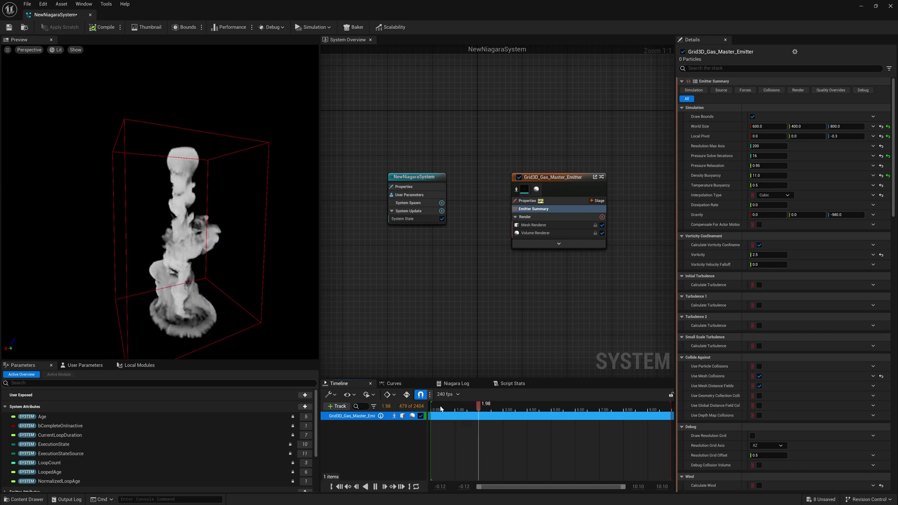
key(space)
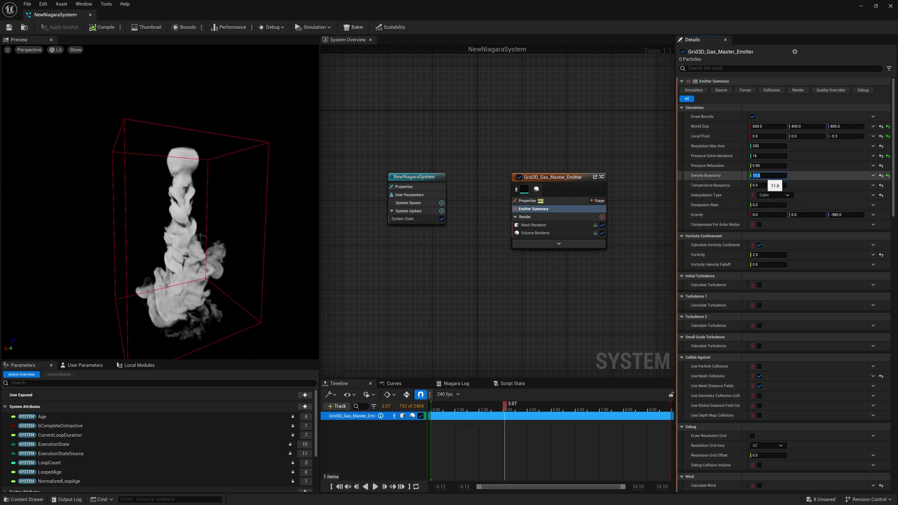
Set the Density Buoyancy to 1 and replay the simulation to check the smoke.
text(1)
key(Return)
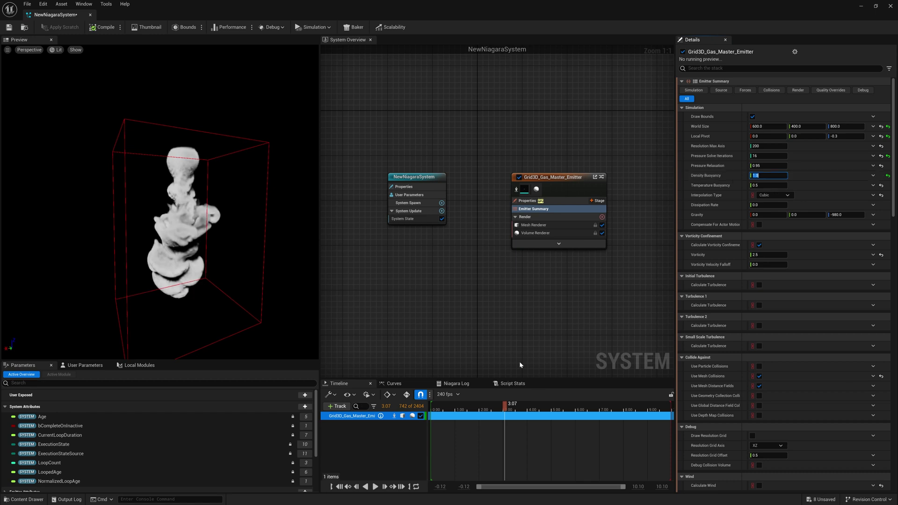
click(446, 411)
key(space)
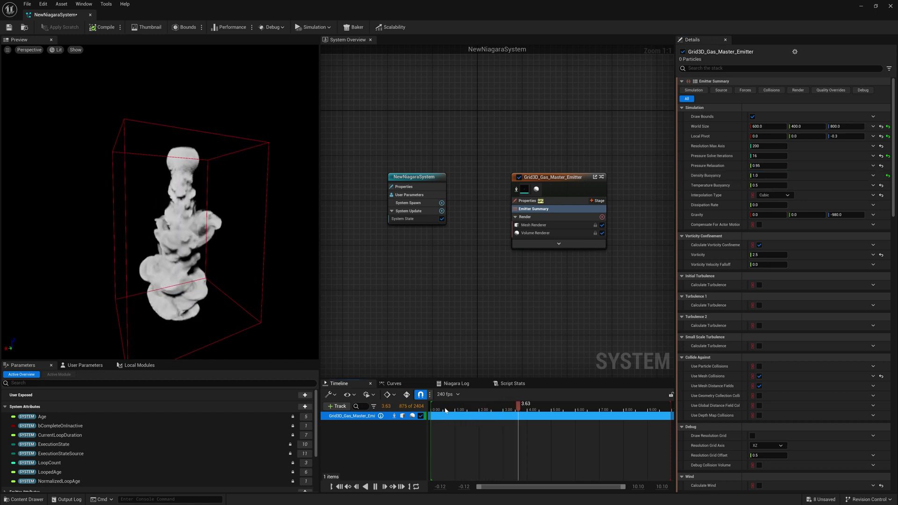
key(space)
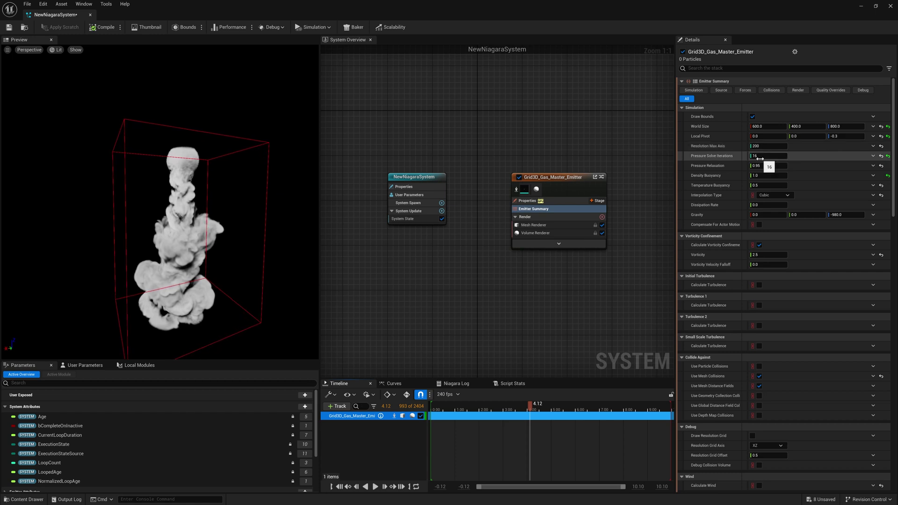
Set the Pressure Solve Iterations to 2 and replay the simulation to compare the smoke's shape.
text(2)
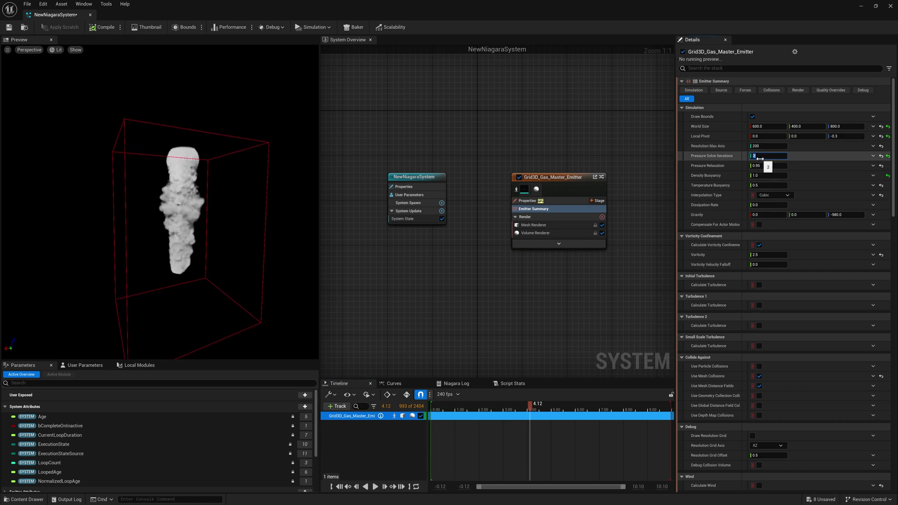
click(445, 411)
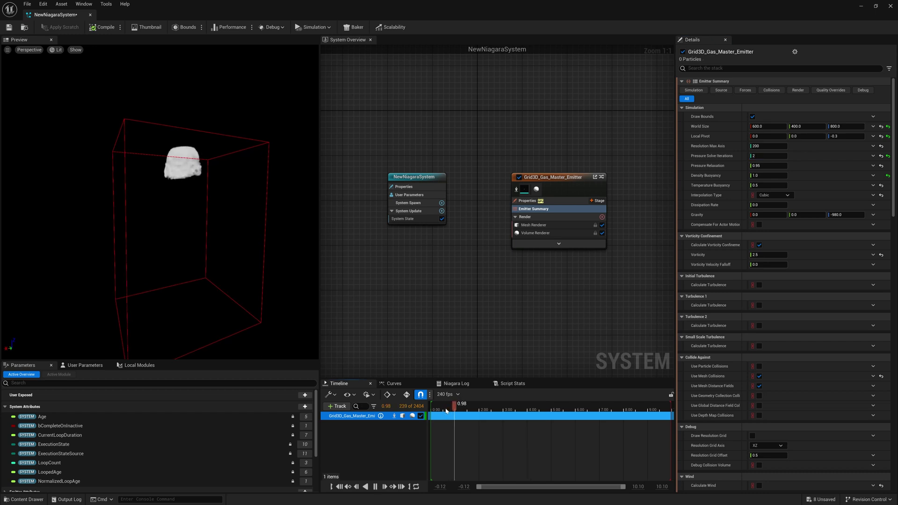
key(space)
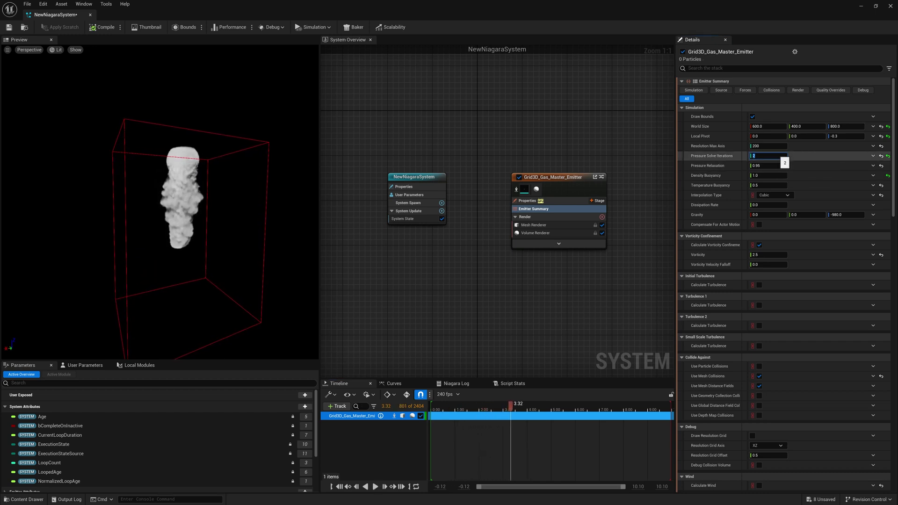
Set the Pressure Solve Iterations to 16, replay the simulation, then save and close the Niagara system.
text(16)
key(Return)
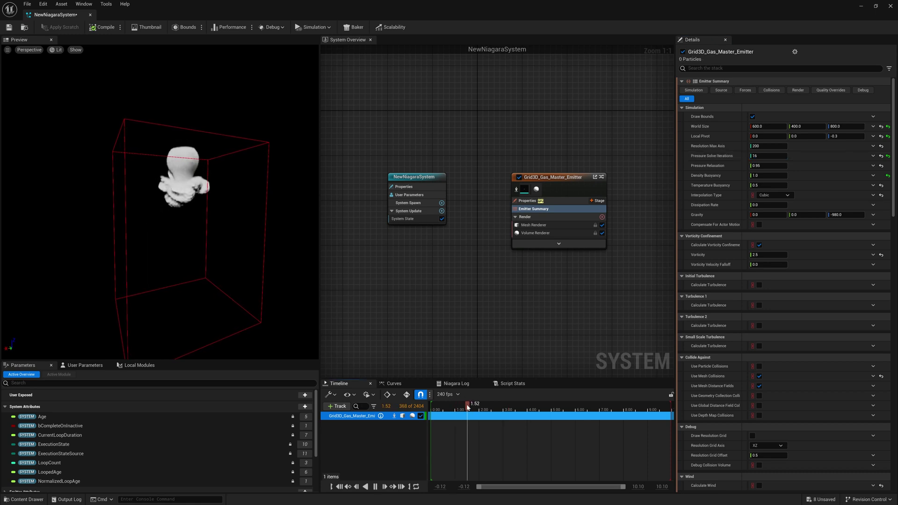
key(space)
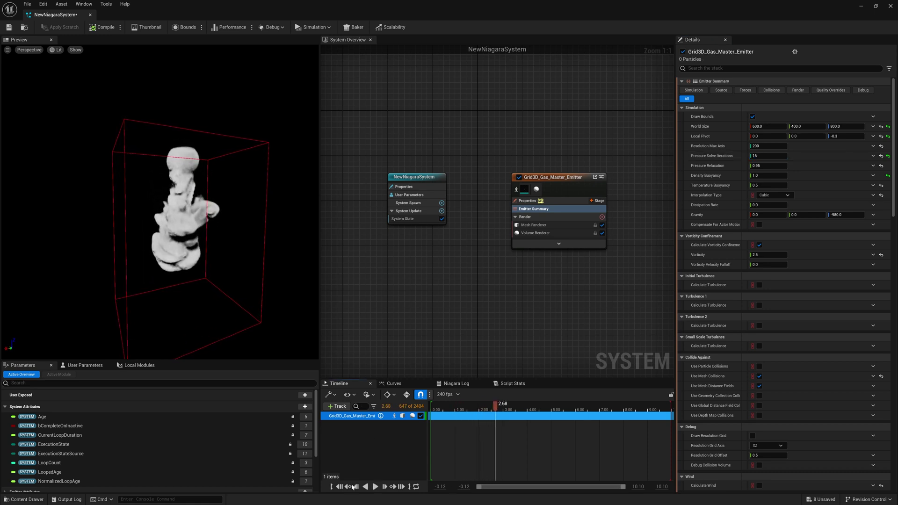
click(340, 487)
click(9, 29)
click(90, 15)
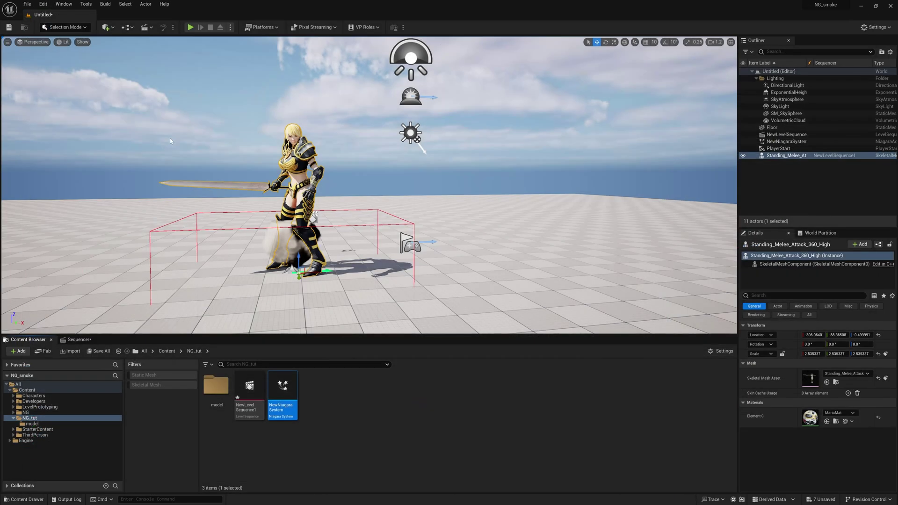
Play the level sequence to check how the smoke flows around the attacking warrior.
scroll(317, 288, down, 3)
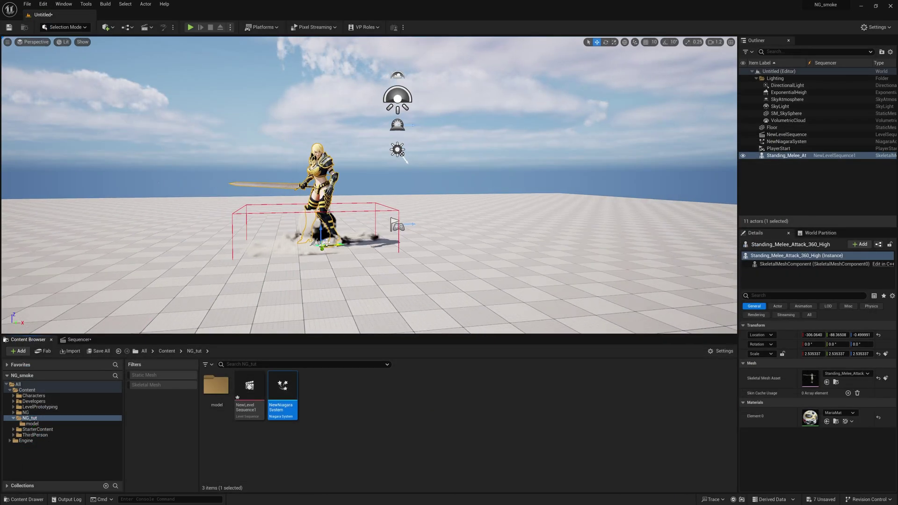
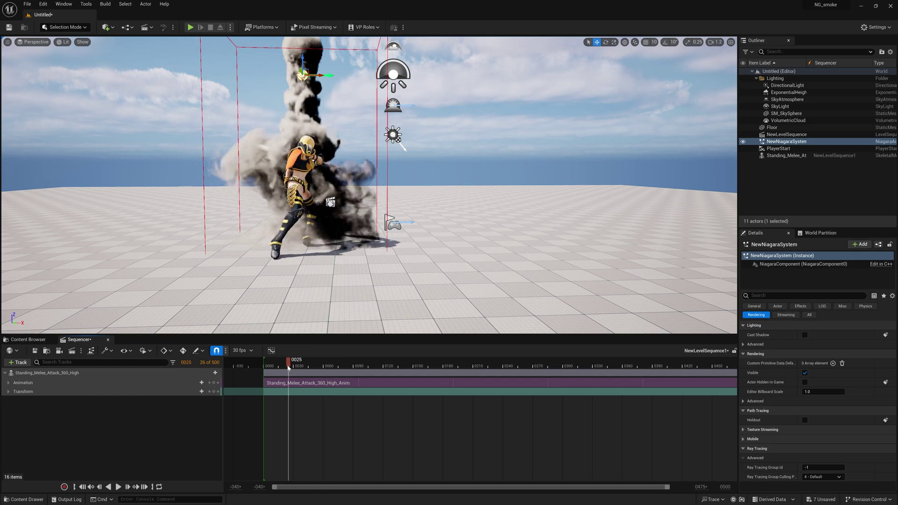
key(space)
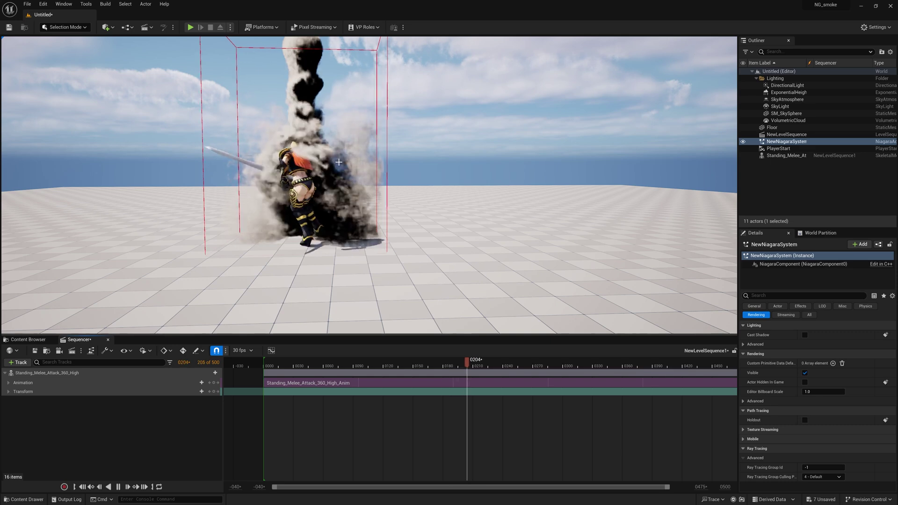
click(355, 365)
Reopen NewNiagaraSystem, set the emitter's World Size X to 1200, and replay the simulation at several times.
click(38, 340)
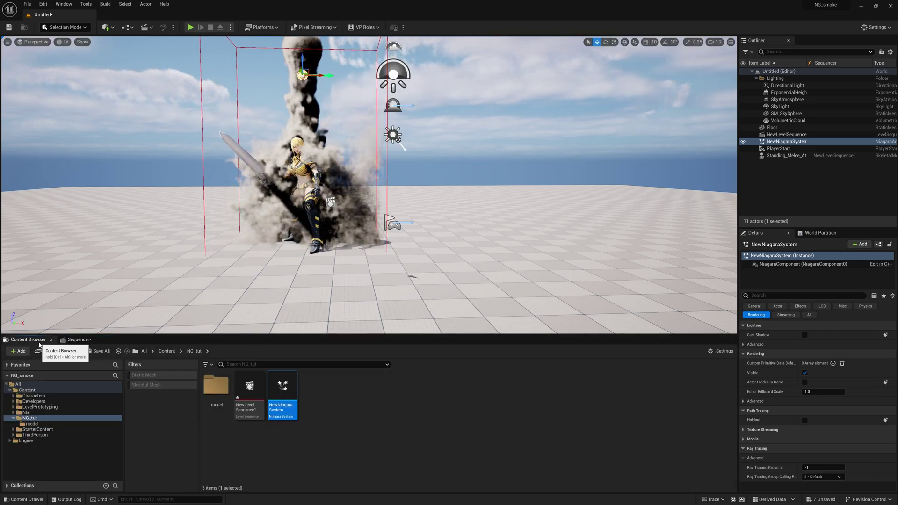
double_click(282, 388)
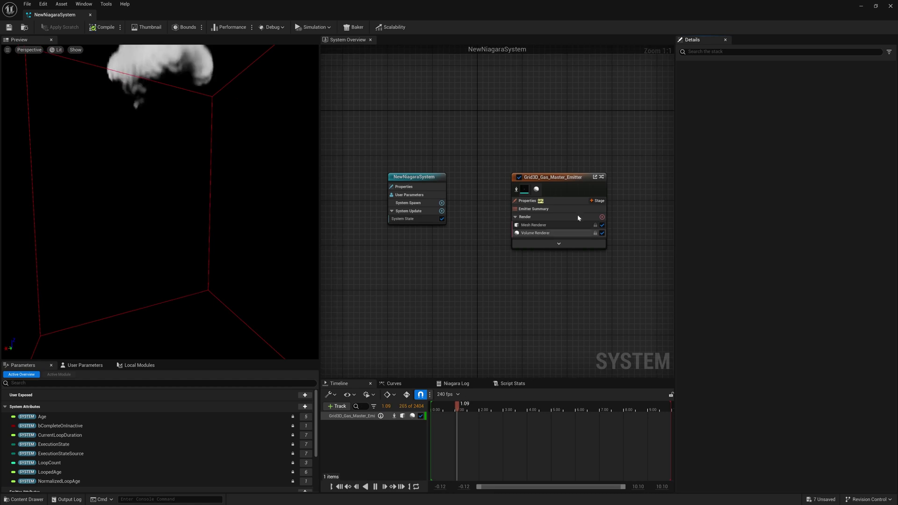
click(552, 209)
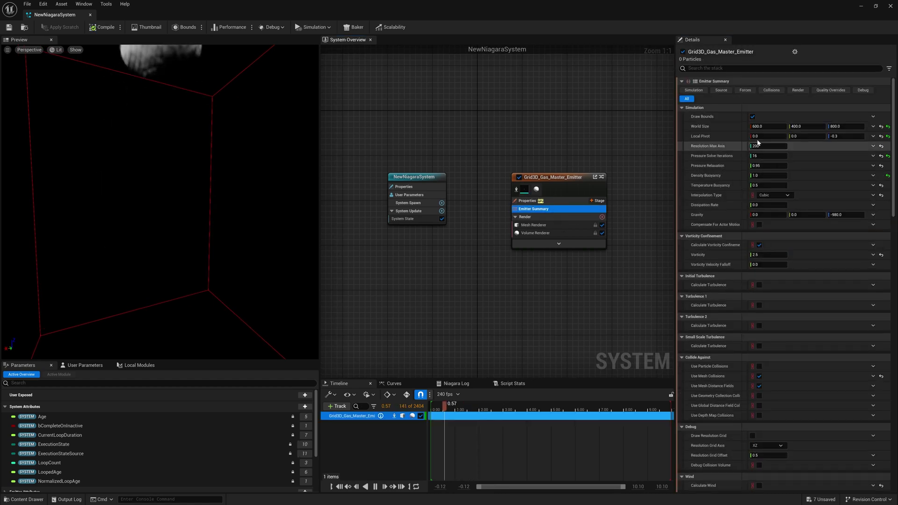
click(763, 126)
text(1200)
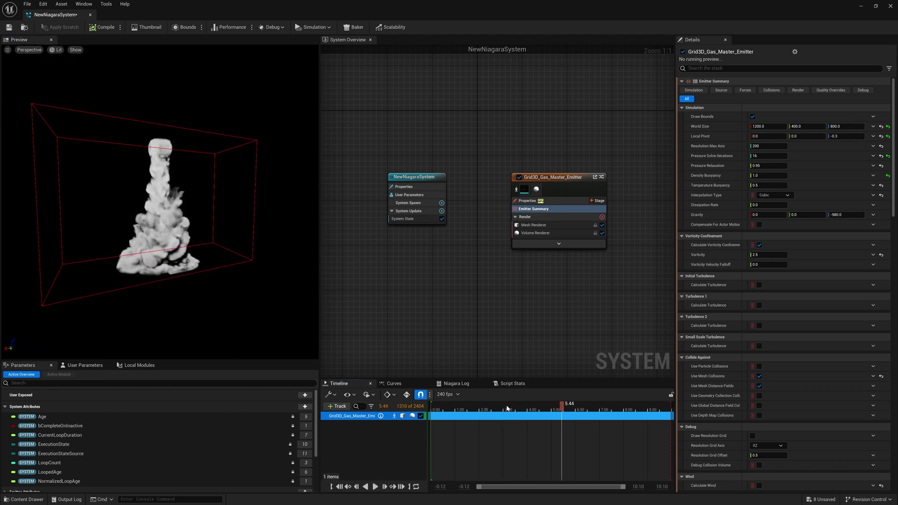
drag(507, 407, 607, 391)
click(528, 406)
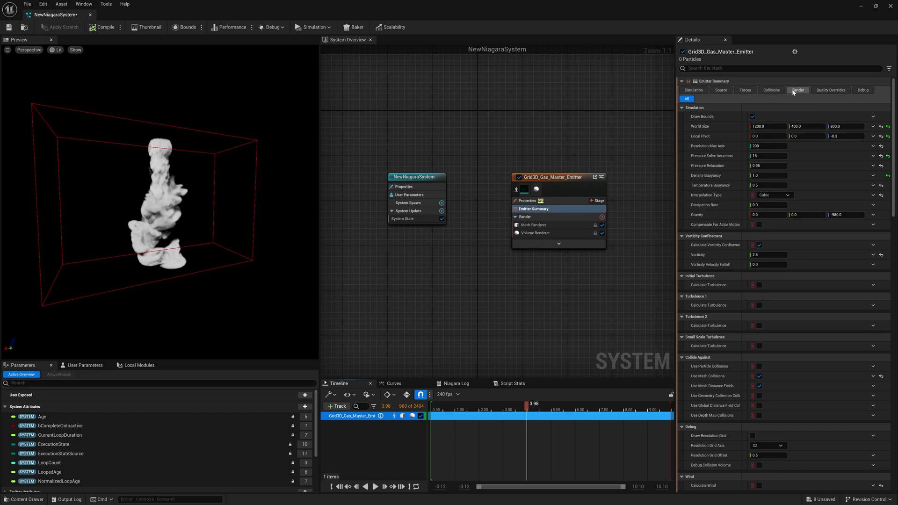
Disable the emitter's Open Boundary -X, -Y and -Z collision options and replay the simulation.
click(768, 91)
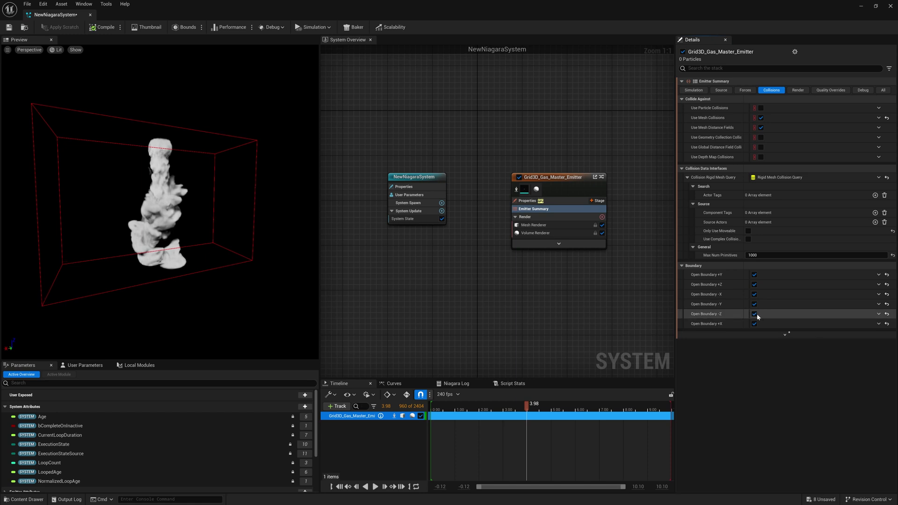
click(450, 408)
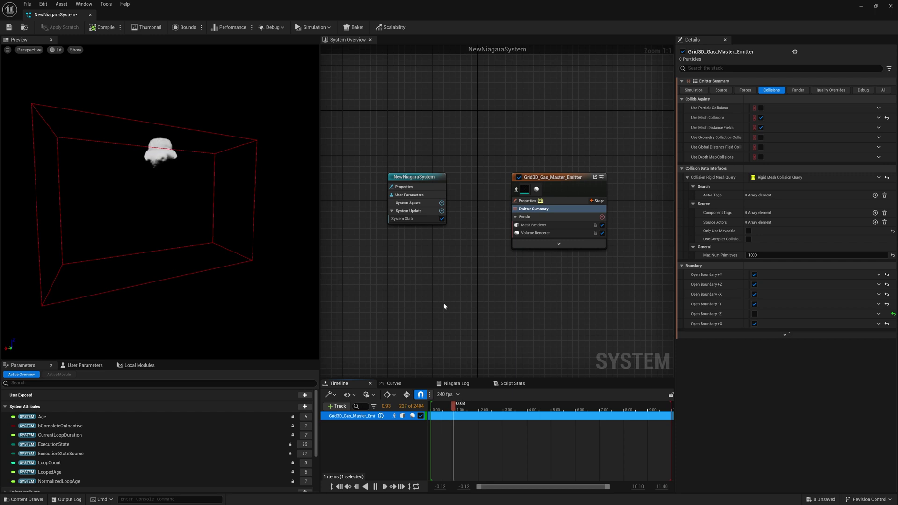
click(754, 294)
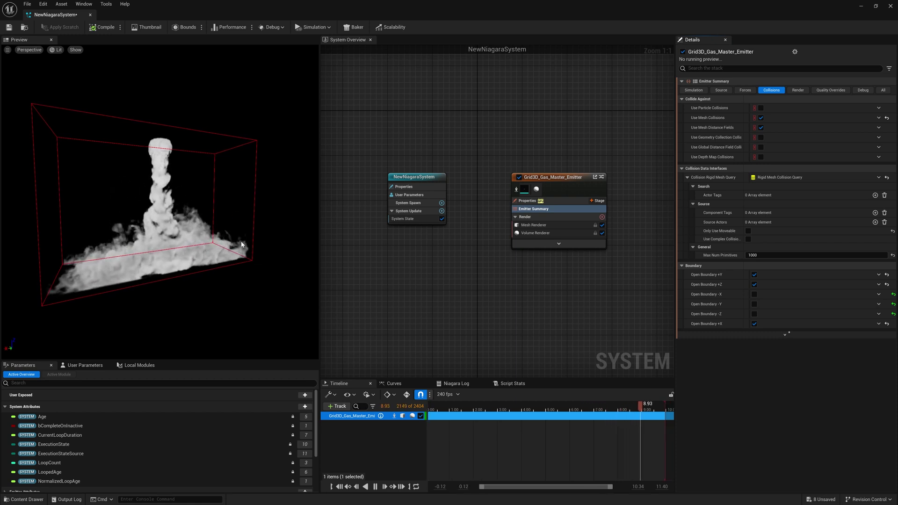
drag(585, 410, 548, 412)
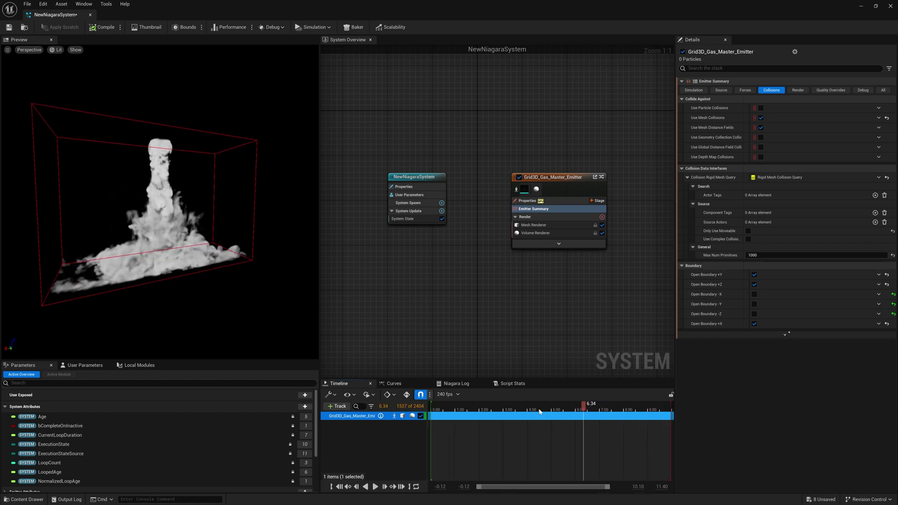
click(541, 410)
key(space)
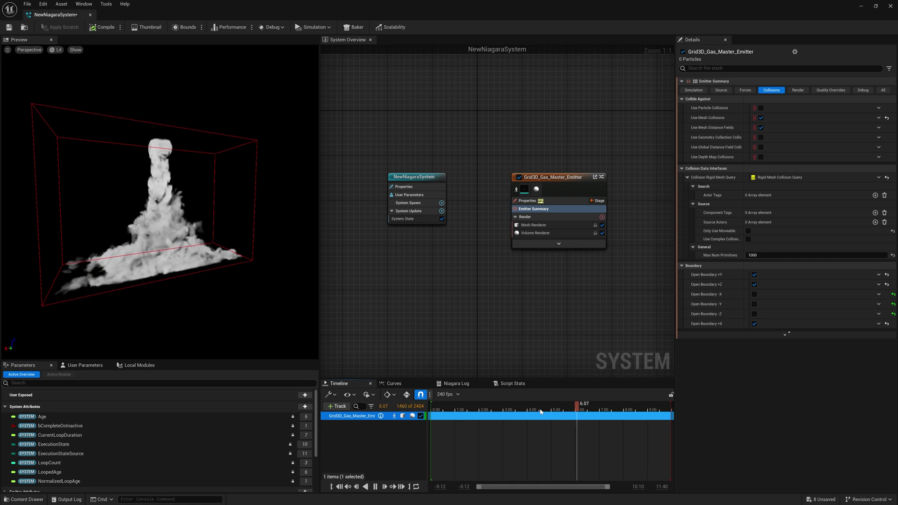
Try a Dissipation Rate of 0.1 and replay the simulation to judge how the smoke fades.
click(694, 89)
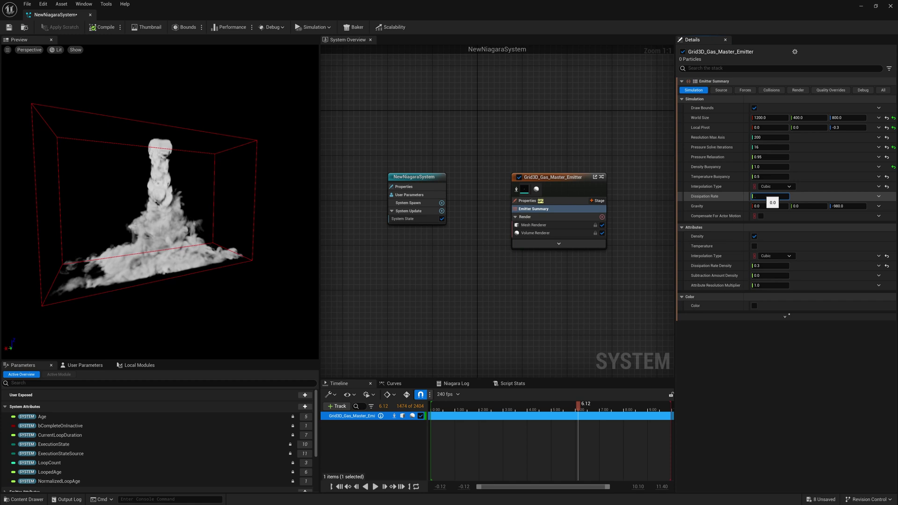
text(1)
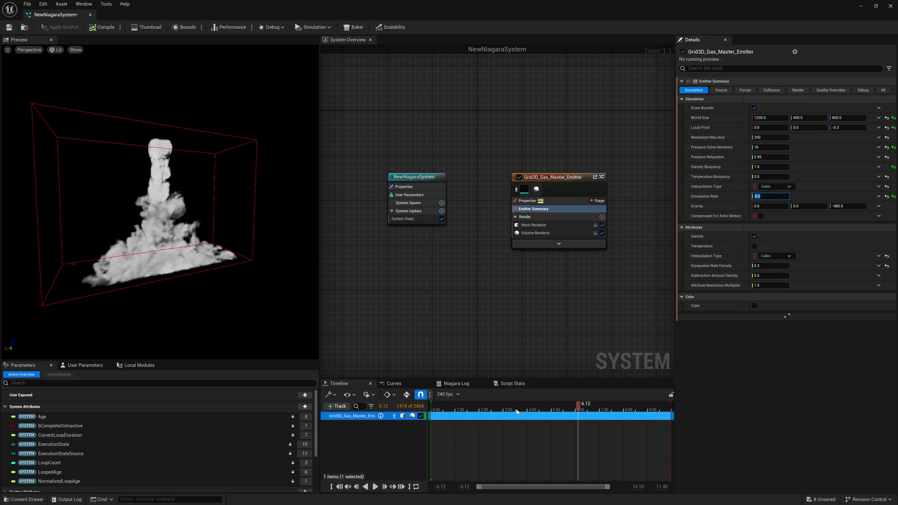
click(515, 410)
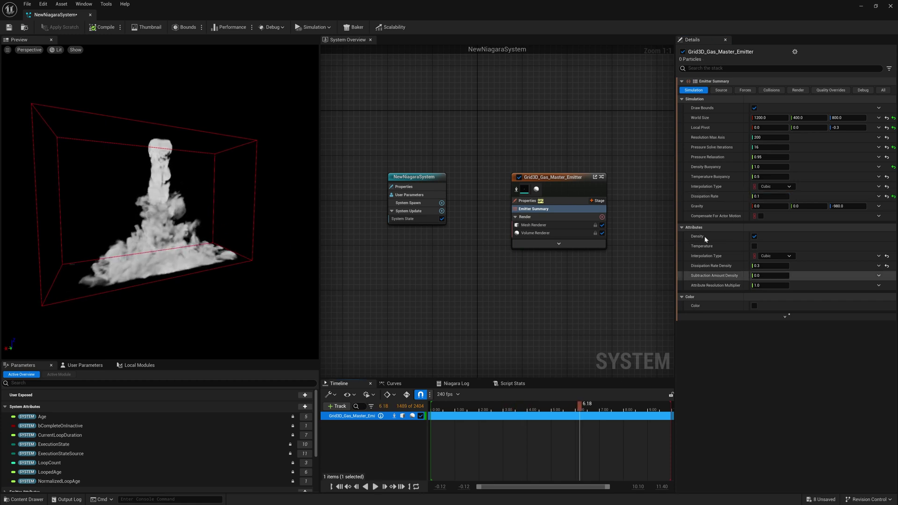
Set the emitter's Dissipation Rate to 0.01 and replay the simulation to check the smoke.
click(762, 196)
text(.)
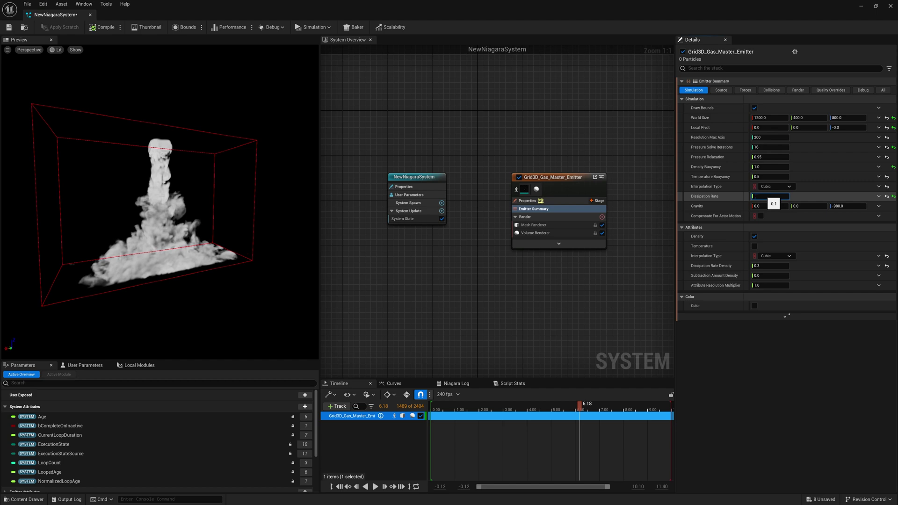
text(01)
key(Return)
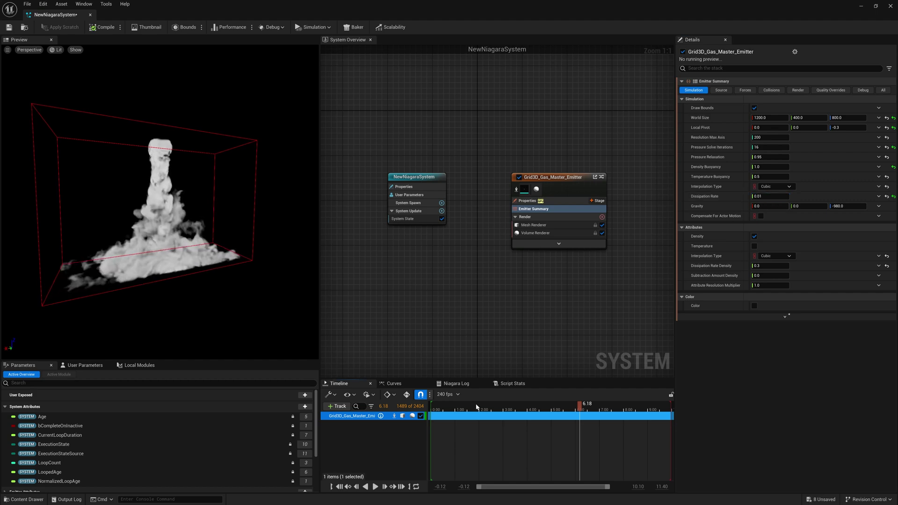
click(477, 407)
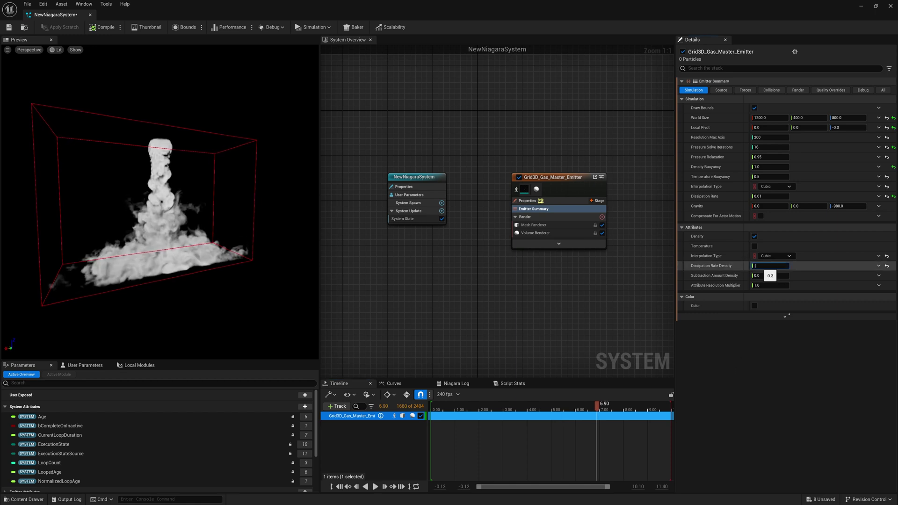
Set the Dissipation Rate Density to 0.02, replay the simulation, and save the Niagara system.
text(0.02)
key(Return)
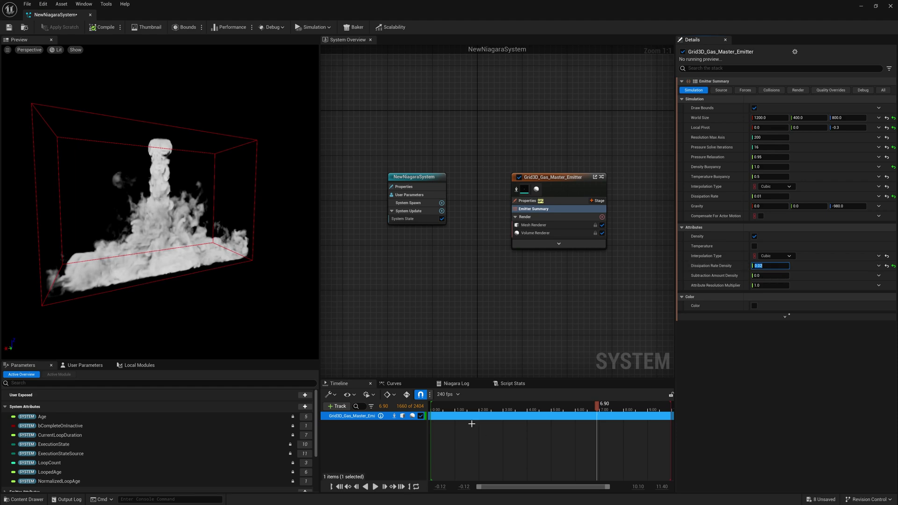
click(457, 411)
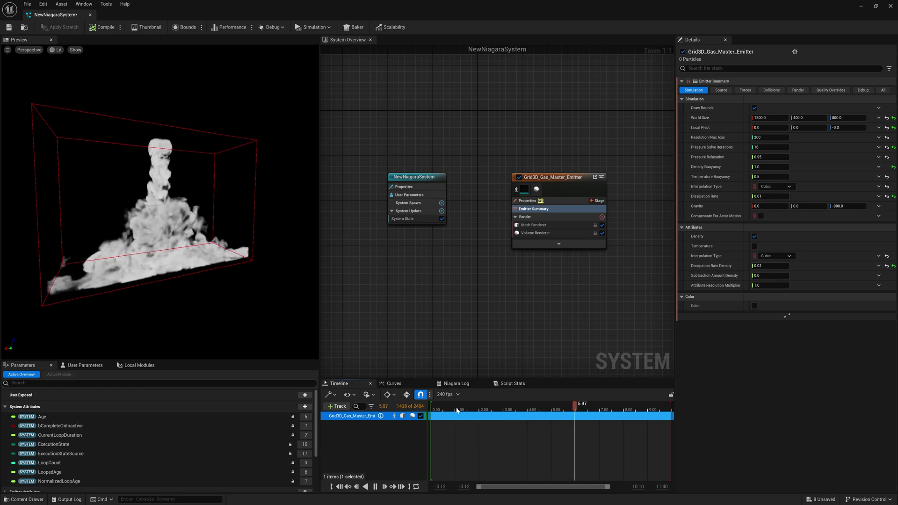
key(space)
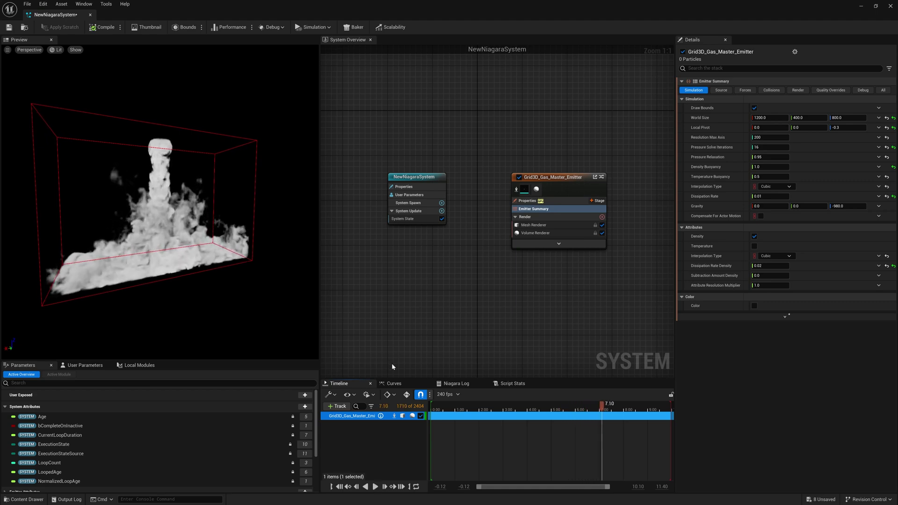
click(9, 27)
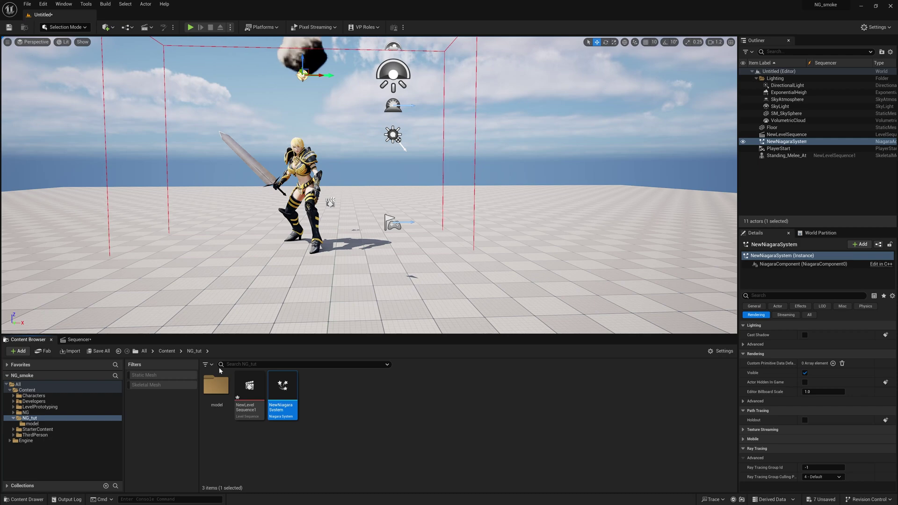
Play the level sequence and view the smoke around the warrior from another angle.
click(82, 339)
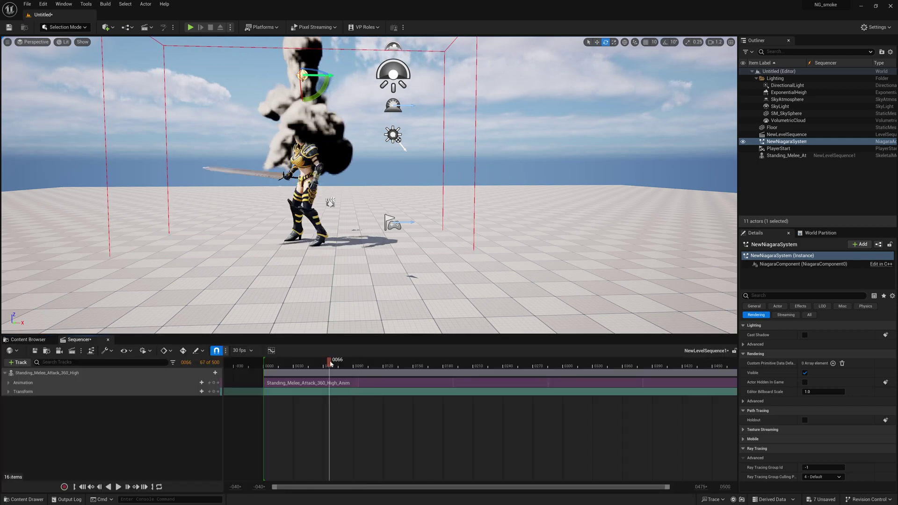
key(space)
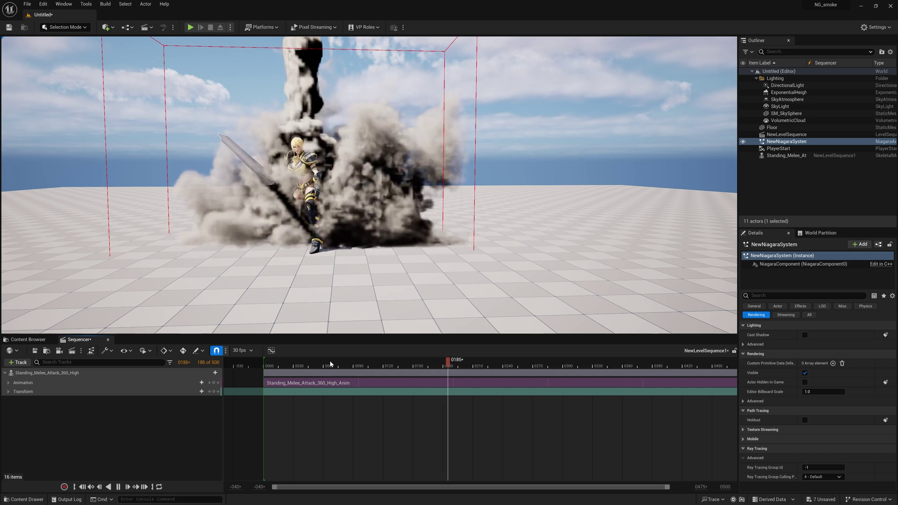
key(space)
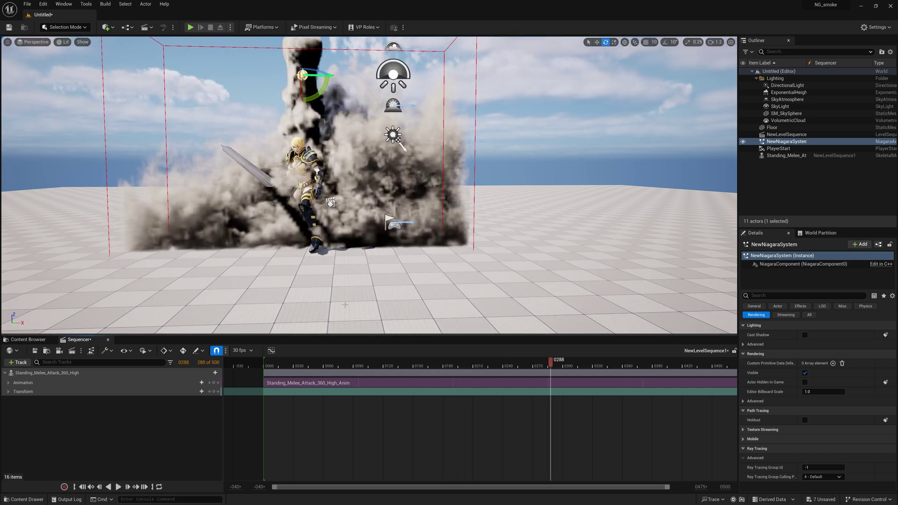
right_drag(275, 269, 240, 267)
right_drag(253, 160, 291, 147)
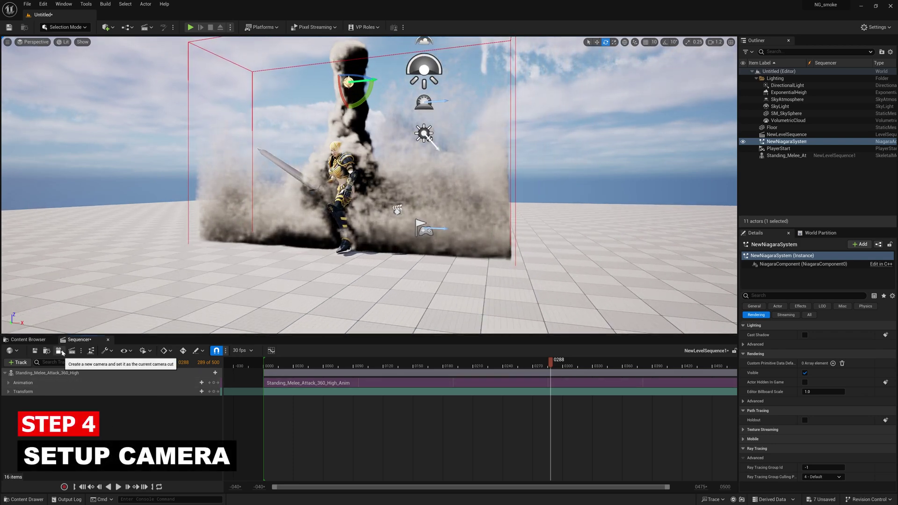
Create a cine camera as the sequence's camera cut, frame the warrior and spreading smoke through it, and select the camera actor.
click(61, 352)
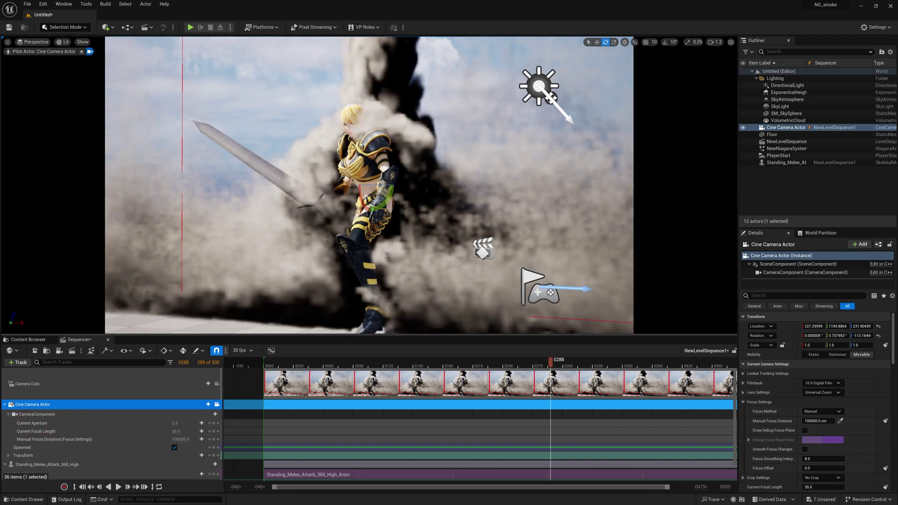
scroll(341, 237, down, 10)
right_click(340, 237)
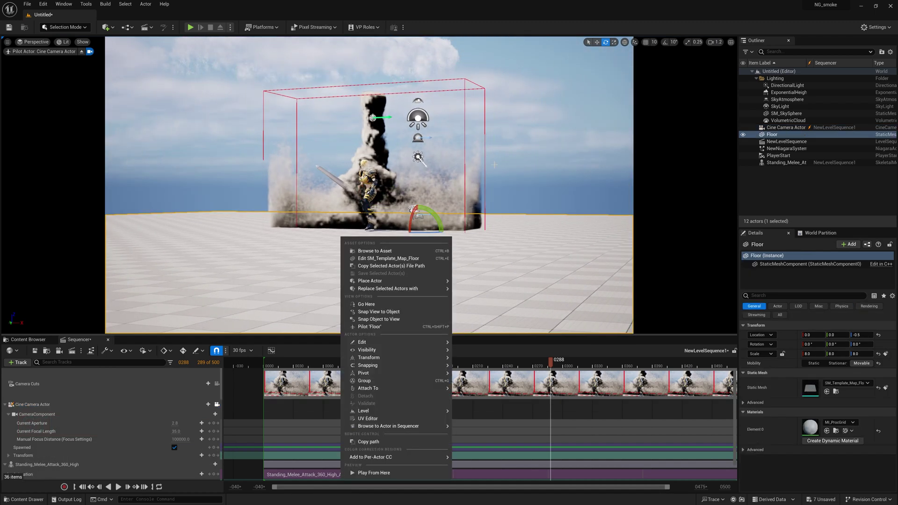
click(581, 172)
click(581, 173)
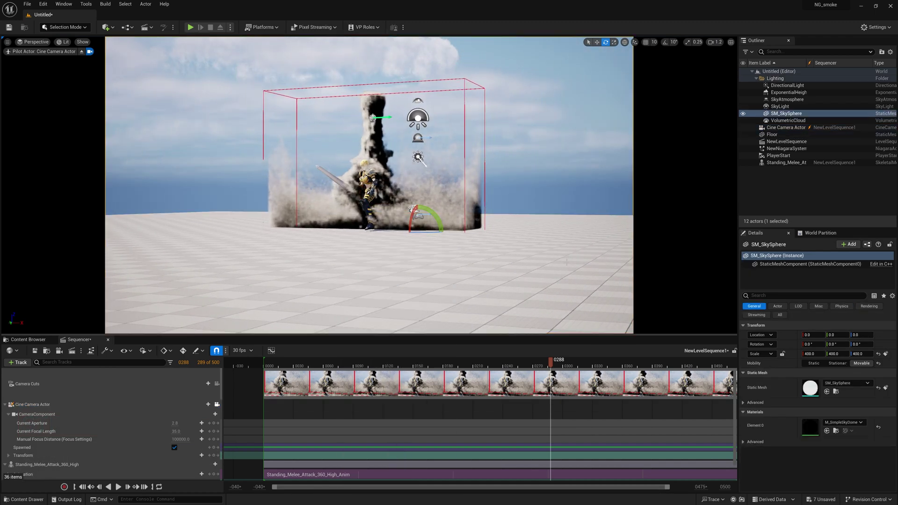
key(w)
right_drag(566, 262, 556, 258)
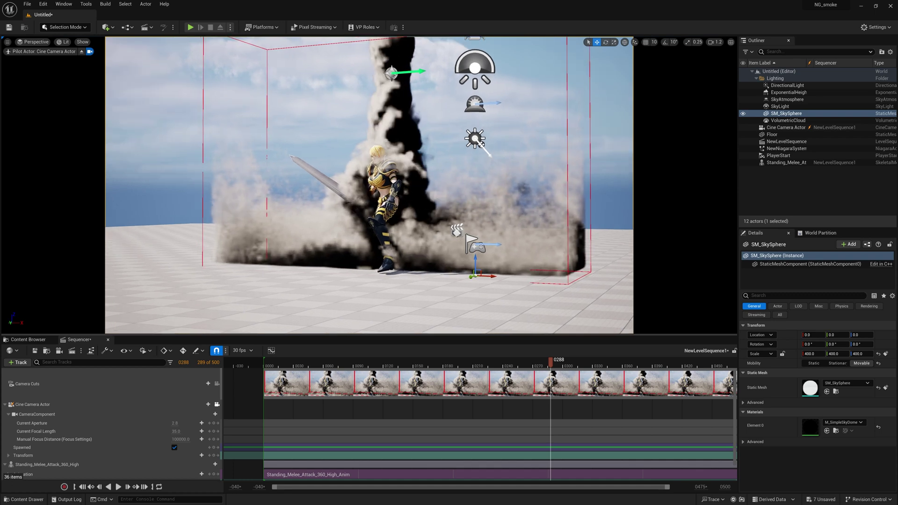
click(788, 128)
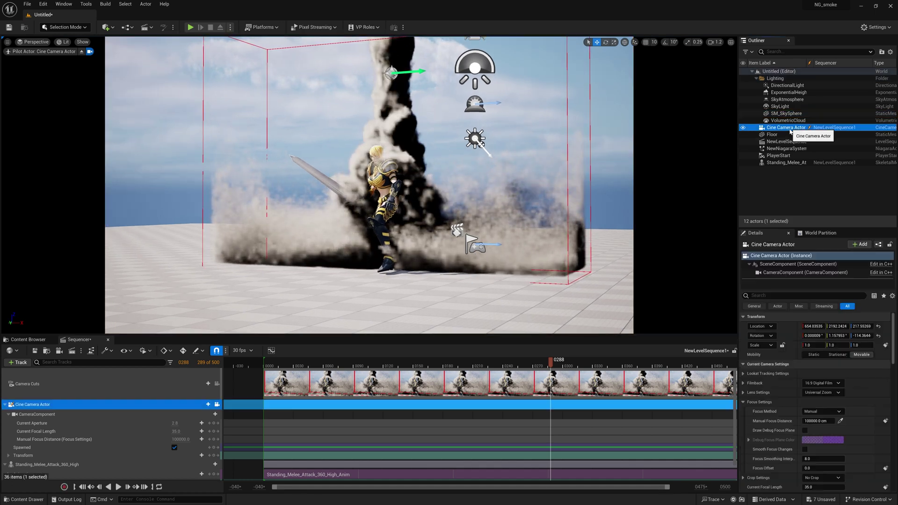
Lower the cine camera lens's Min FStop to about 0.856 in its lens settings.
click(814, 393)
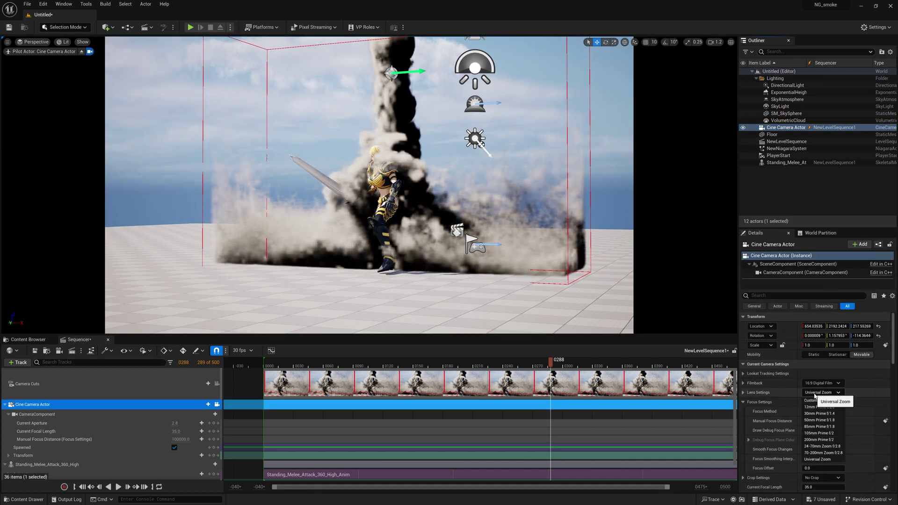
click(743, 393)
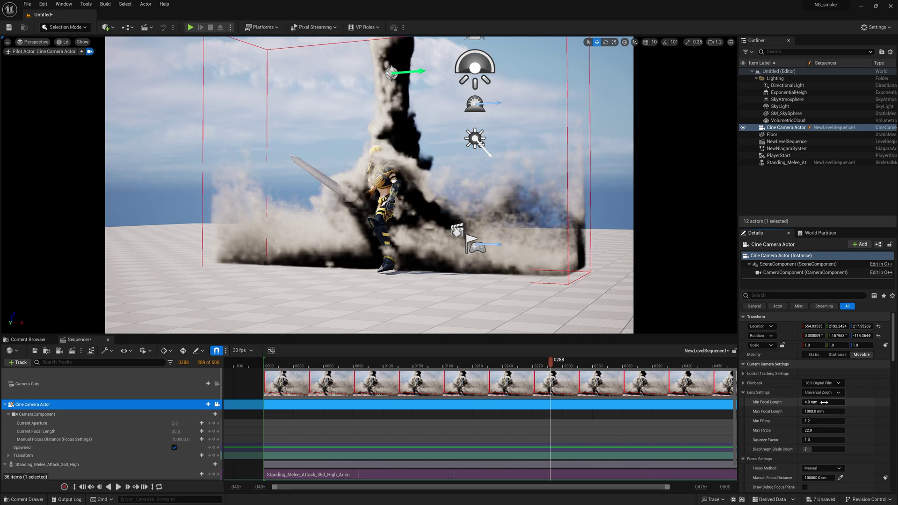
scroll(822, 419, down, 3)
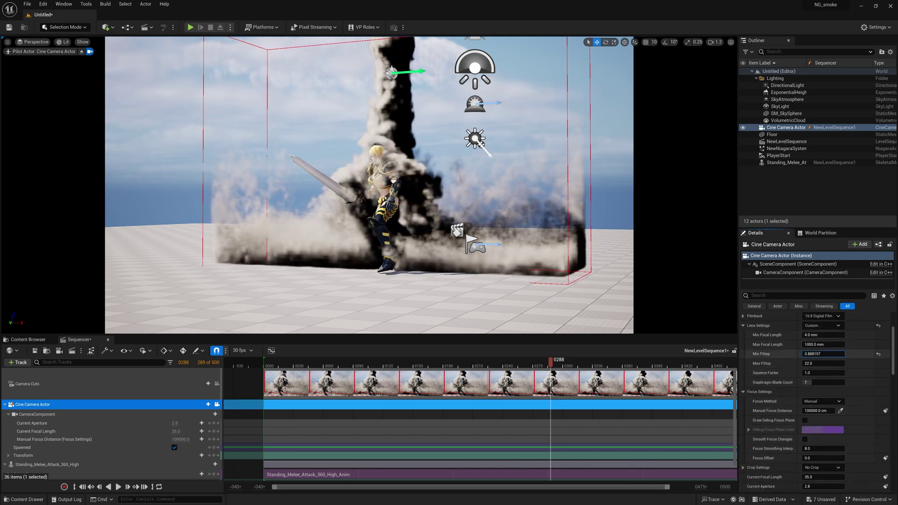
scroll(795, 403, down, 1)
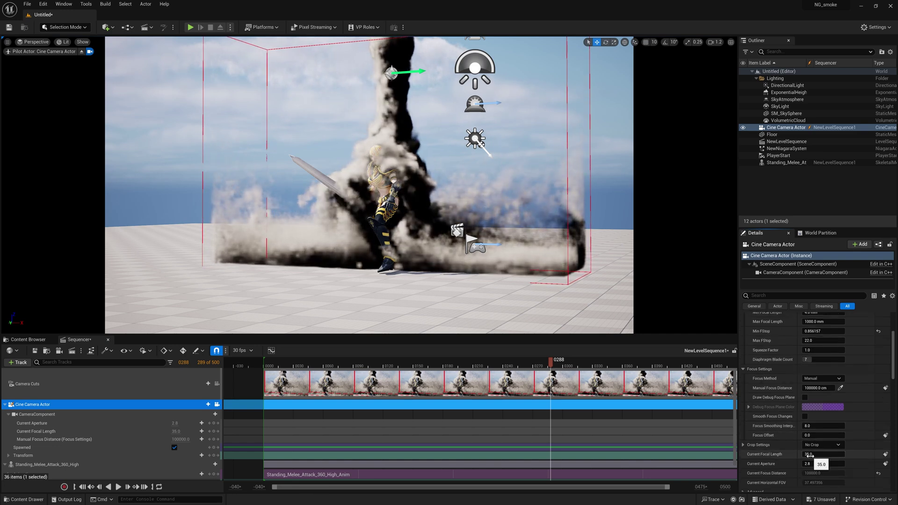
Set the camera's Current Focal Length to about 57.7 and reframe the shot around the warrior.
drag(810, 457, 847, 456)
middle_drag(398, 178, 397, 246)
right_drag(398, 246, 407, 195)
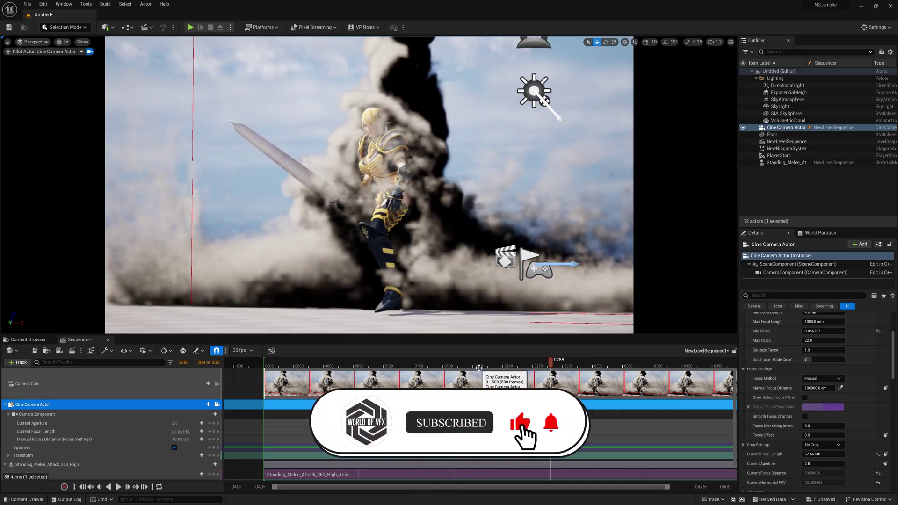
Play the sequence through the cine camera and set its Manual Focus Distance to about 2349.67 cm.
drag(476, 367, 331, 368)
key(space)
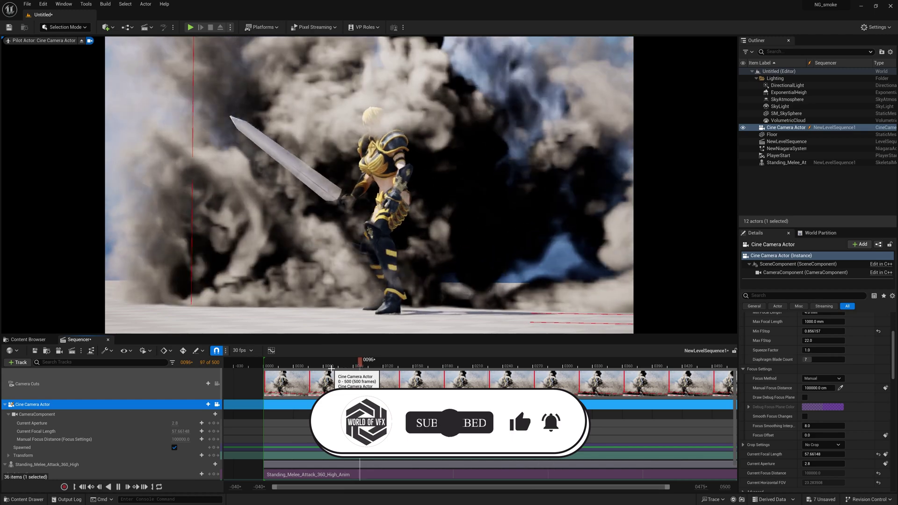
key(space)
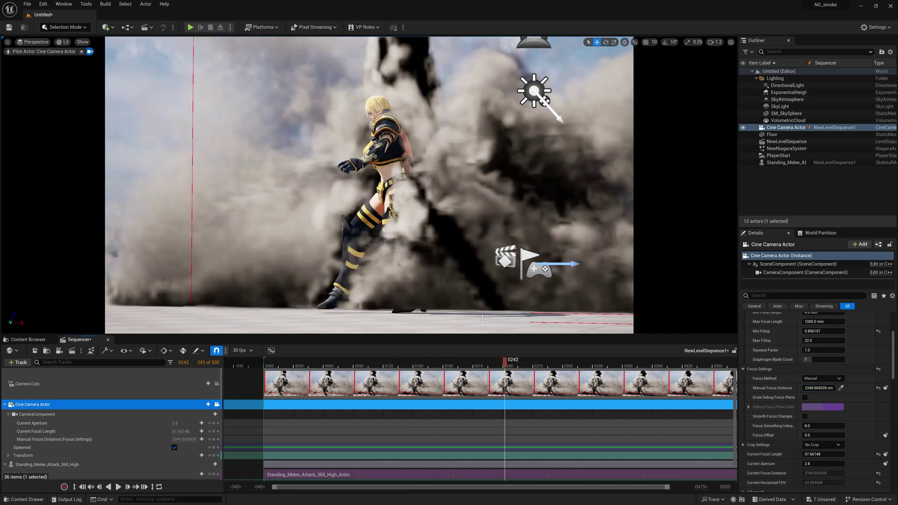
Save the level as NewMap in the NG_tut folder and reopen the level sequence.
key(ctrl+s)
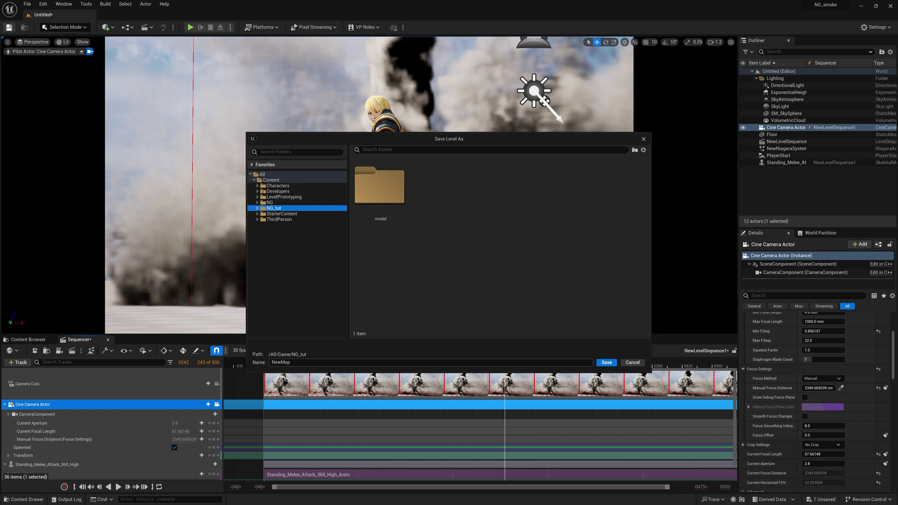
click(606, 363)
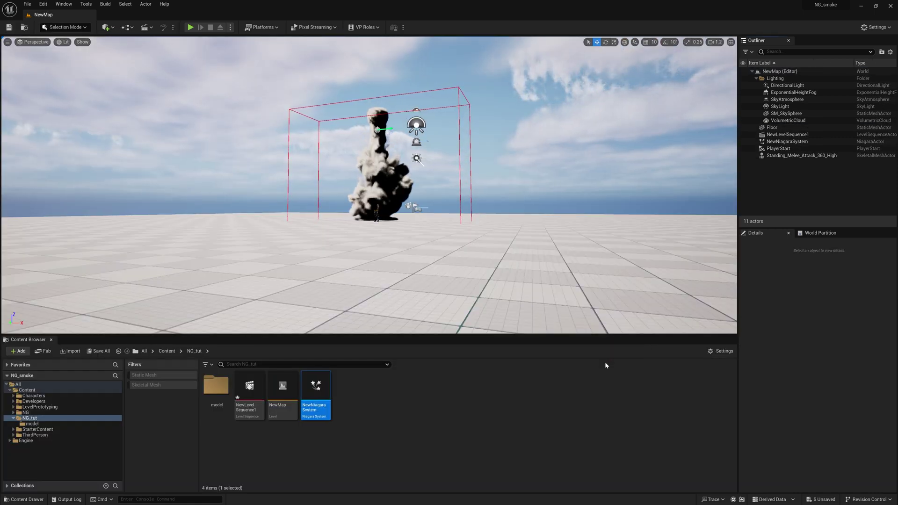
double_click(264, 387)
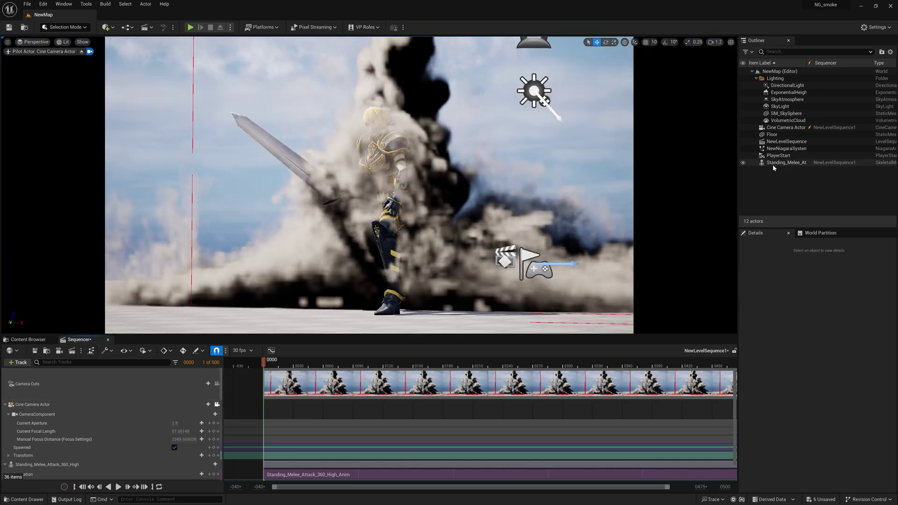
Scrub the sequence to frame 134 and adjust the cine camera's Current Aperture.
click(495, 365)
drag(381, 363, 398, 367)
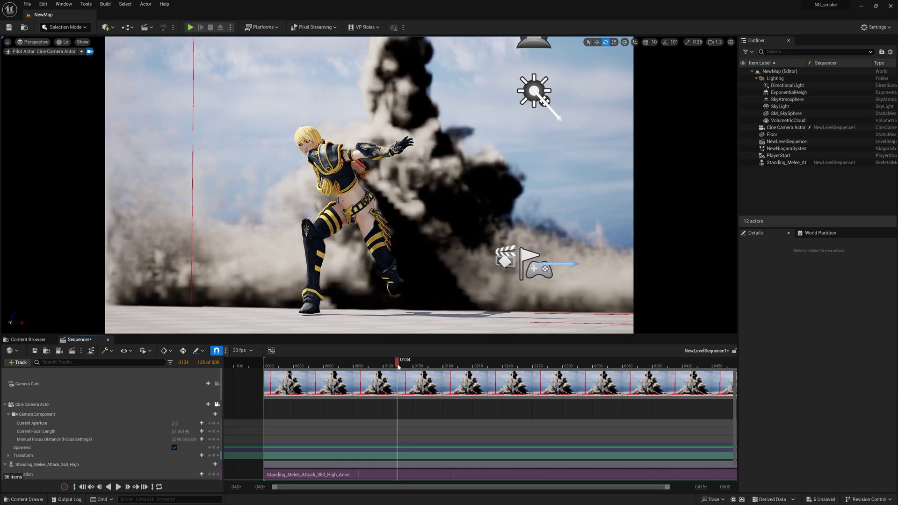
click(786, 127)
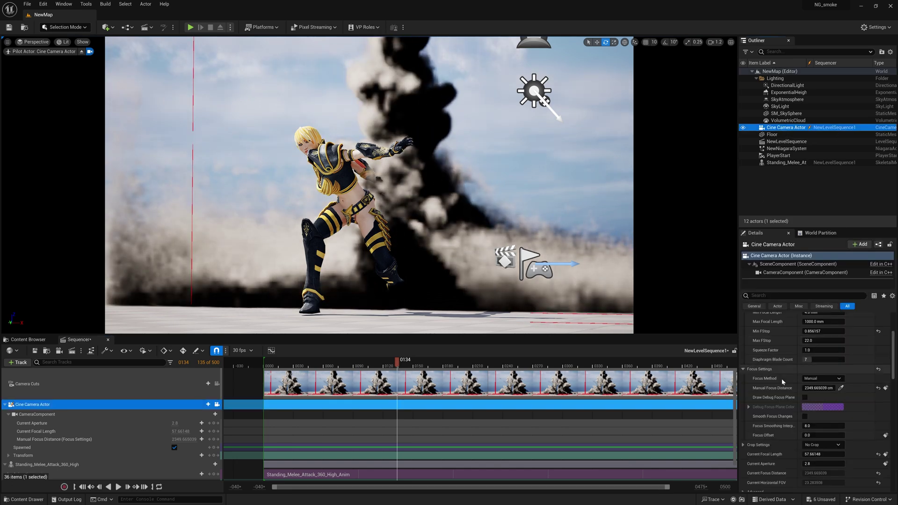
scroll(778, 397, down, 3)
scroll(778, 397, up, 1)
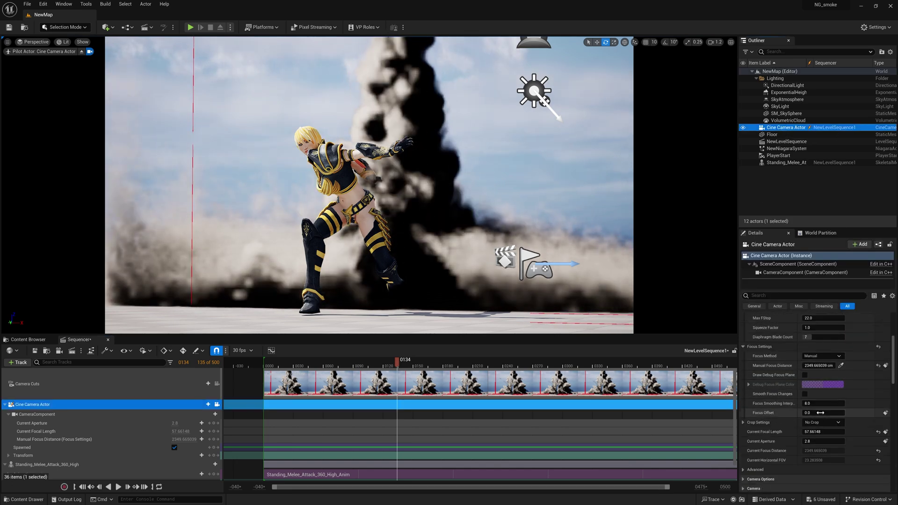
drag(813, 442, 825, 442)
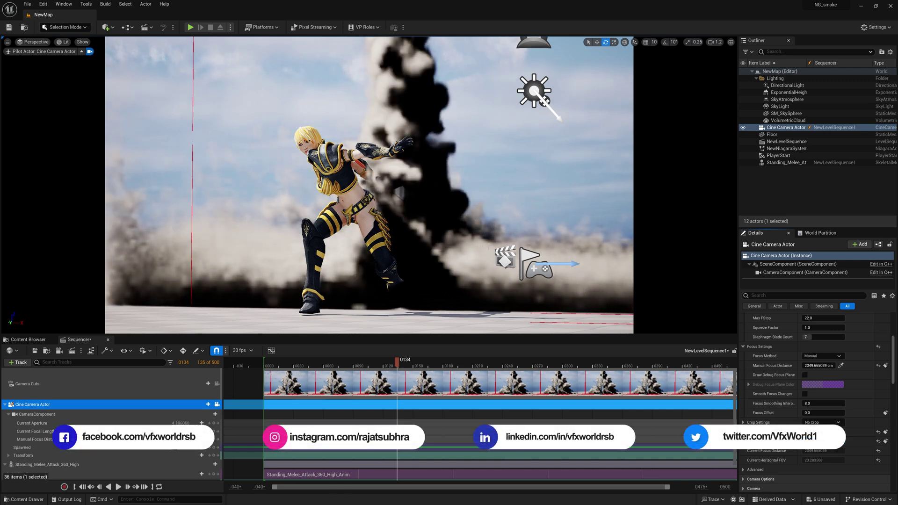
Set the gas emitter's Resolution Max Axis to 500 in the Niagara system and inspect the previewed smoke from another angle.
click(803, 198)
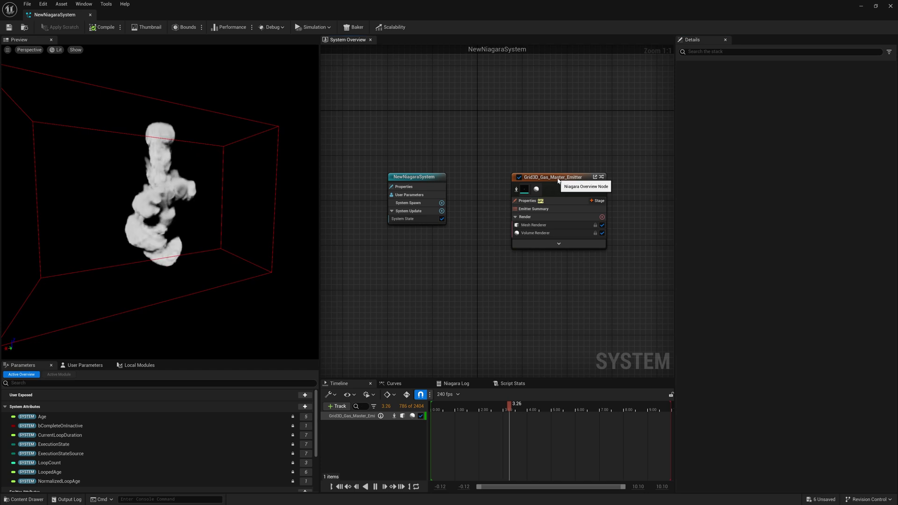
click(558, 182)
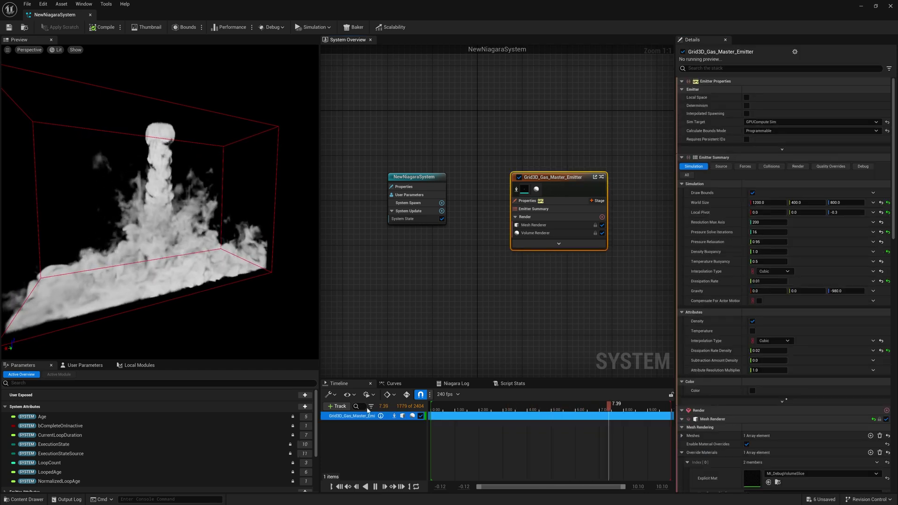
click(375, 486)
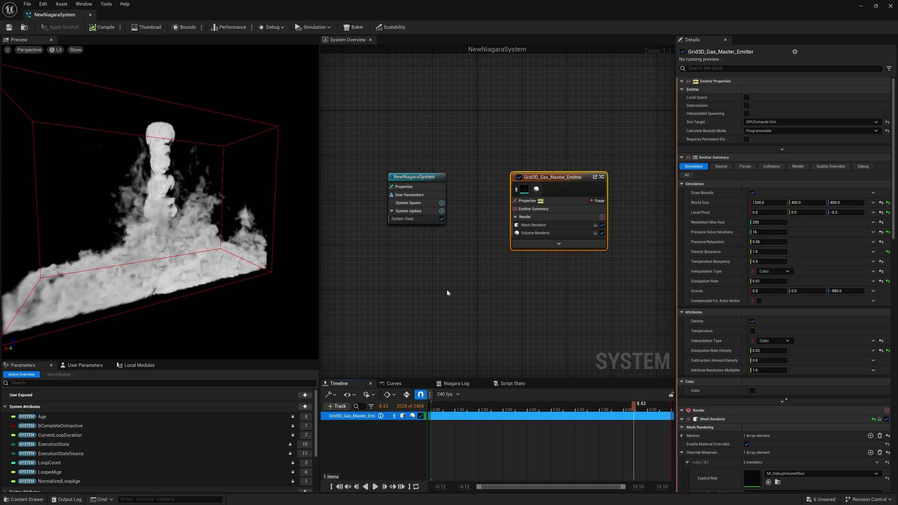
click(543, 210)
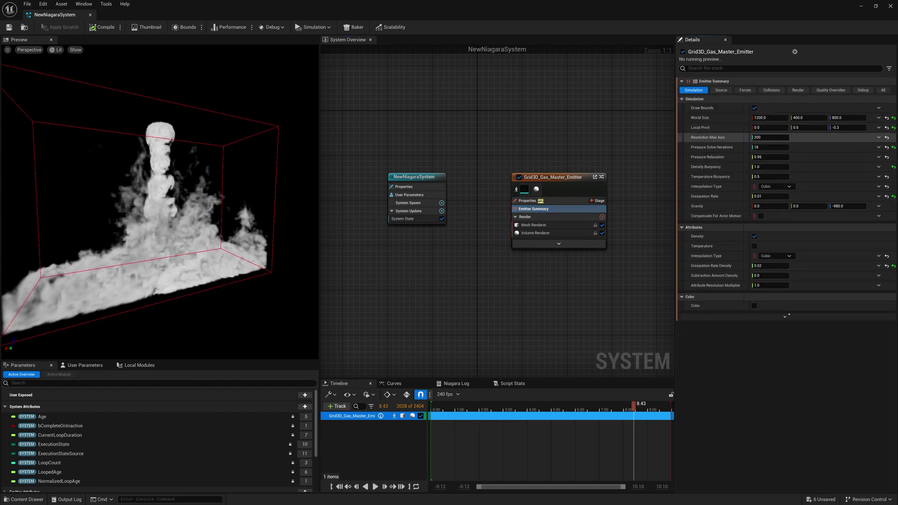
text(50)
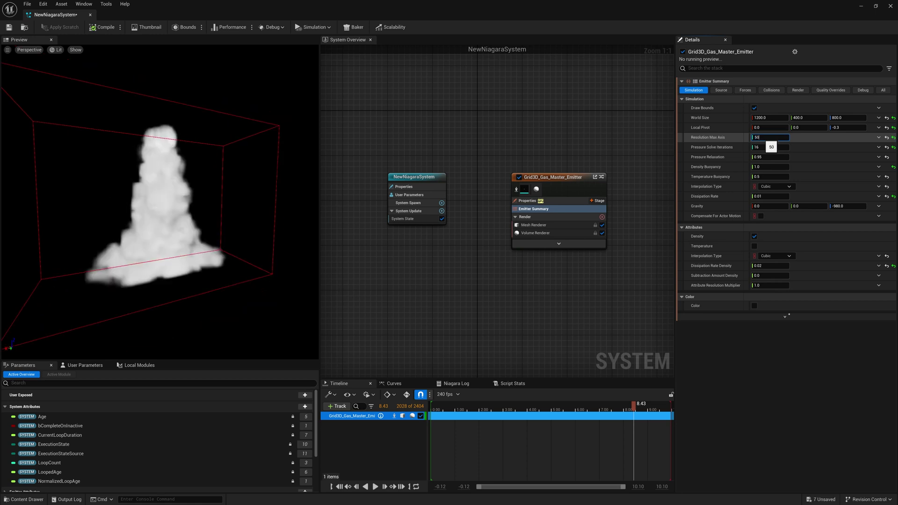
text(0)
key(Return)
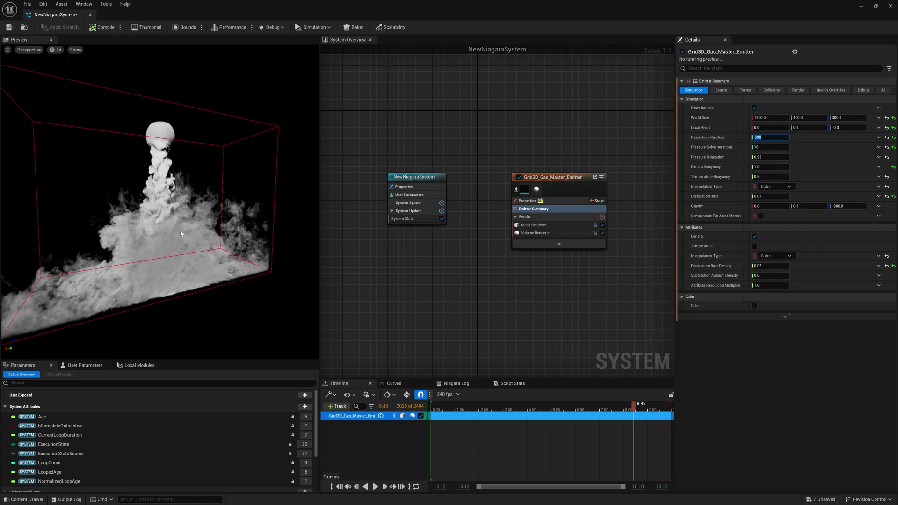
middle_drag(181, 234, 274, 251)
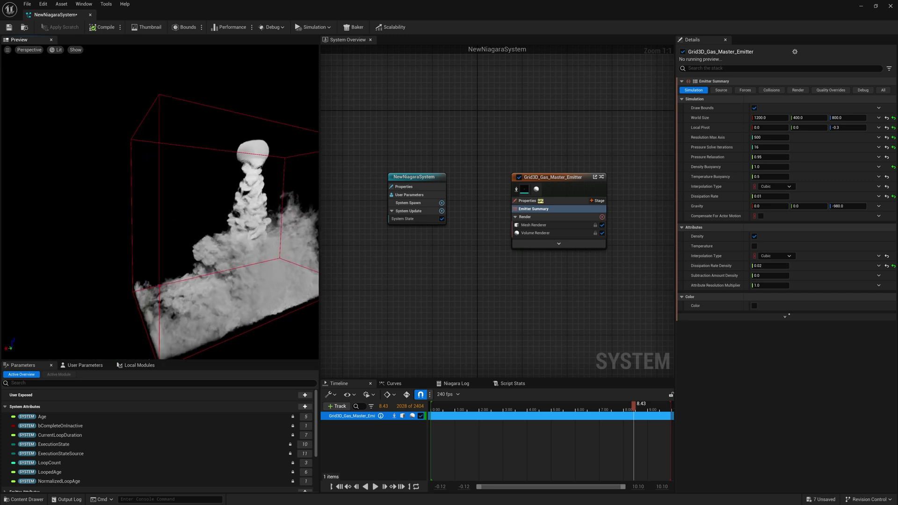
drag(126, 236, 115, 237)
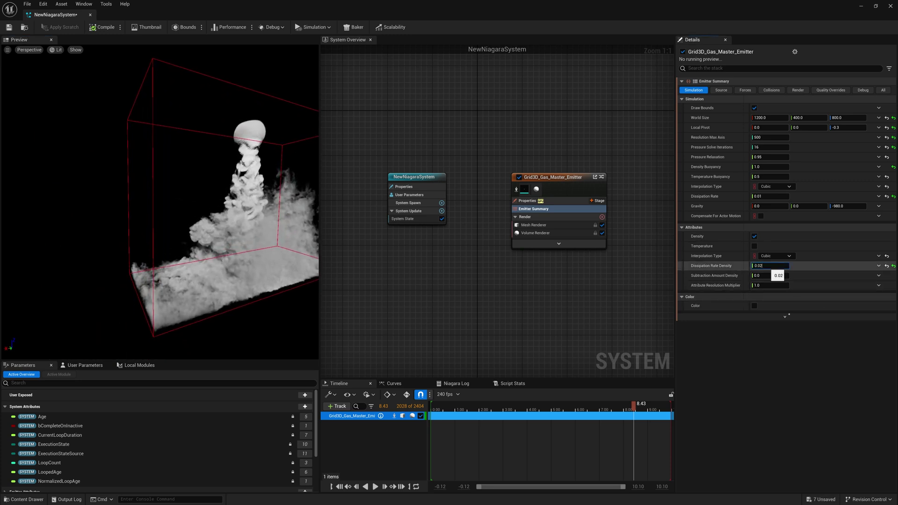
drag(171, 292, 197, 277)
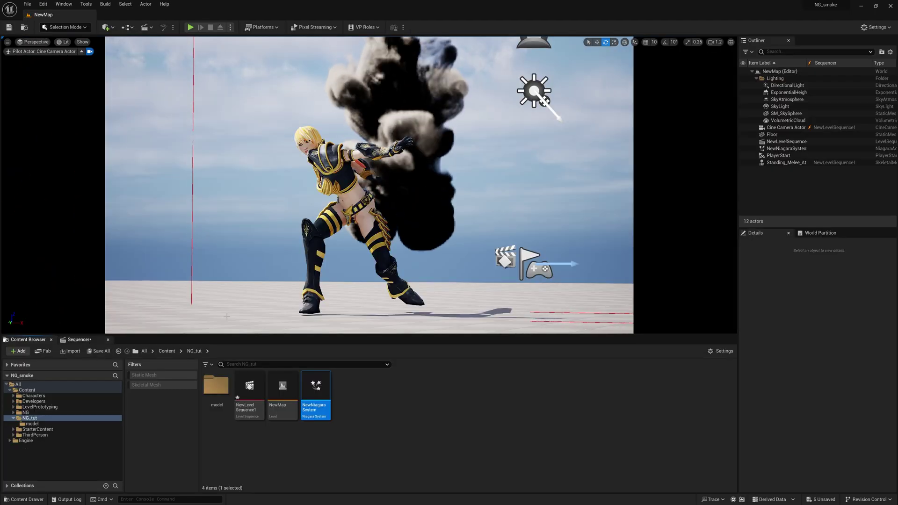
Replay the level sequence from near its start to check the higher-resolution smoke around the warrior.
click(77, 339)
click(295, 366)
key(space)
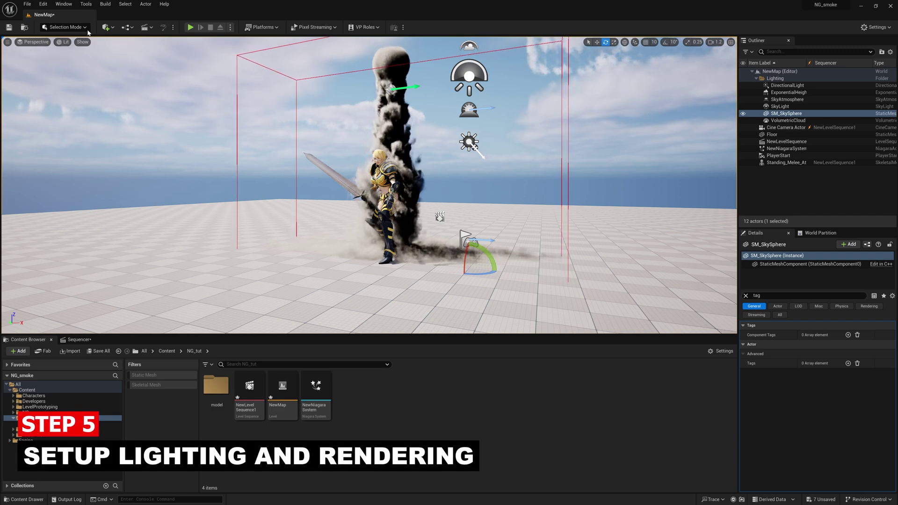
Delete all actors in the Lighting folder except the exponential height fog.
click(788, 85)
shift+click(788, 121)
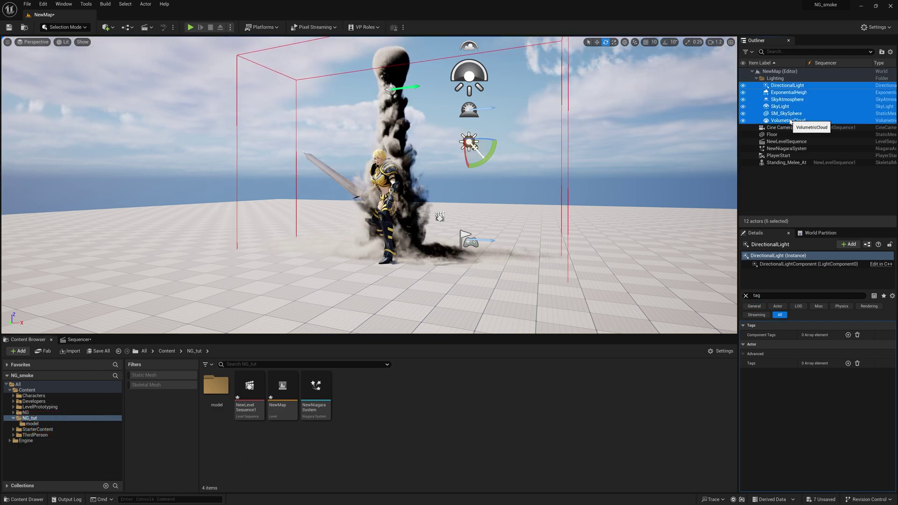
ctrl+click(789, 92)
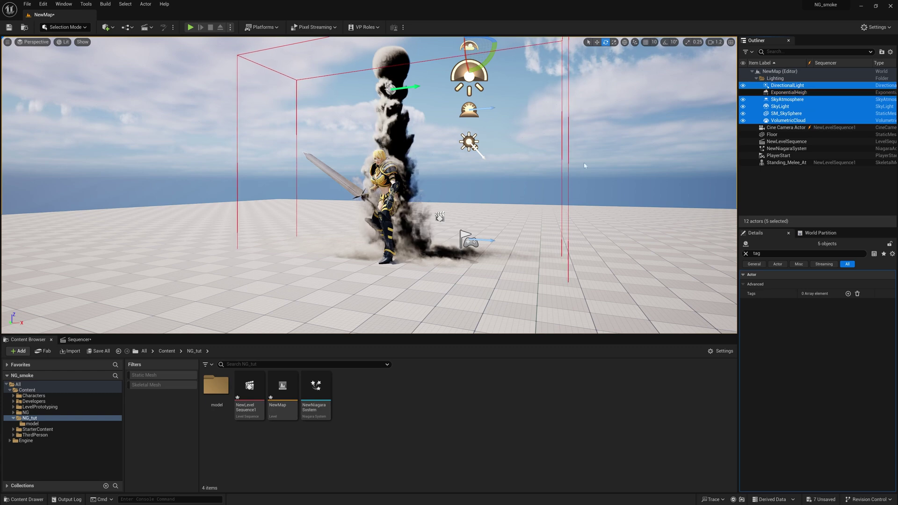
key(Delete)
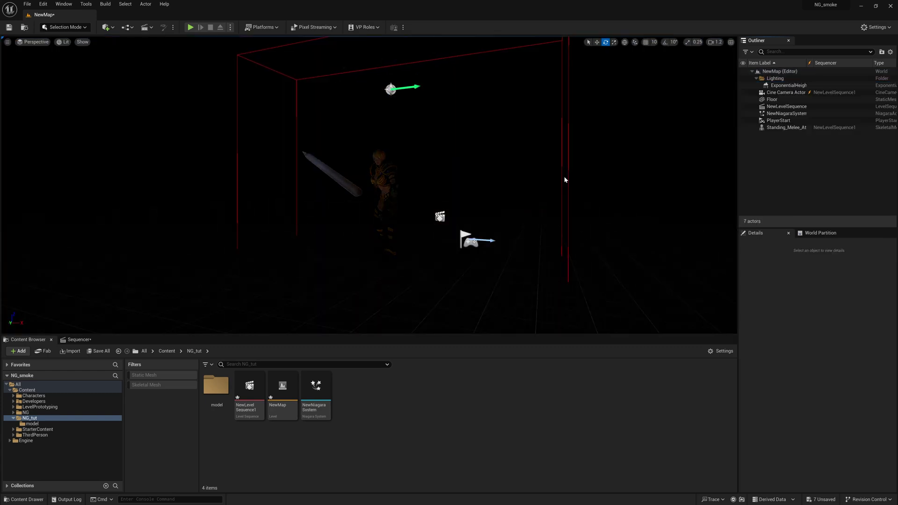
Add a spot light to the level.
middle_drag(470, 218, 475, 203)
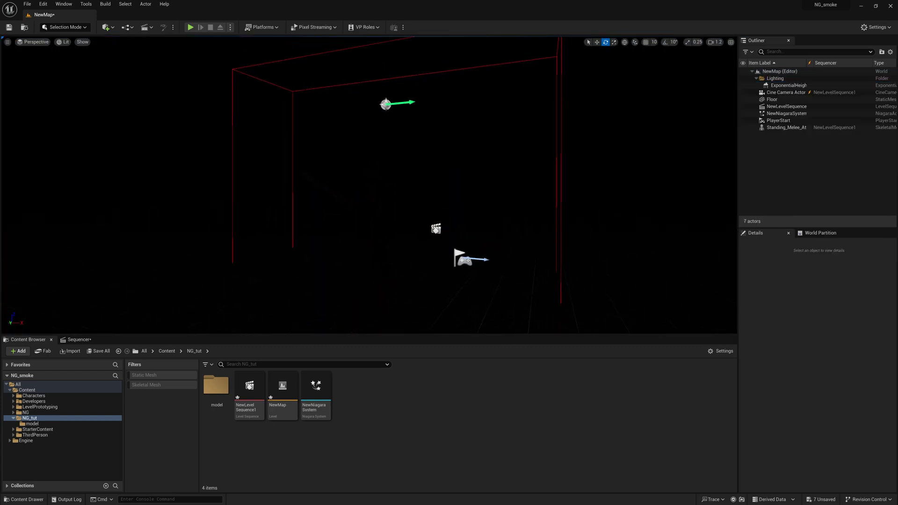
click(108, 27)
mouse_move(132, 101)
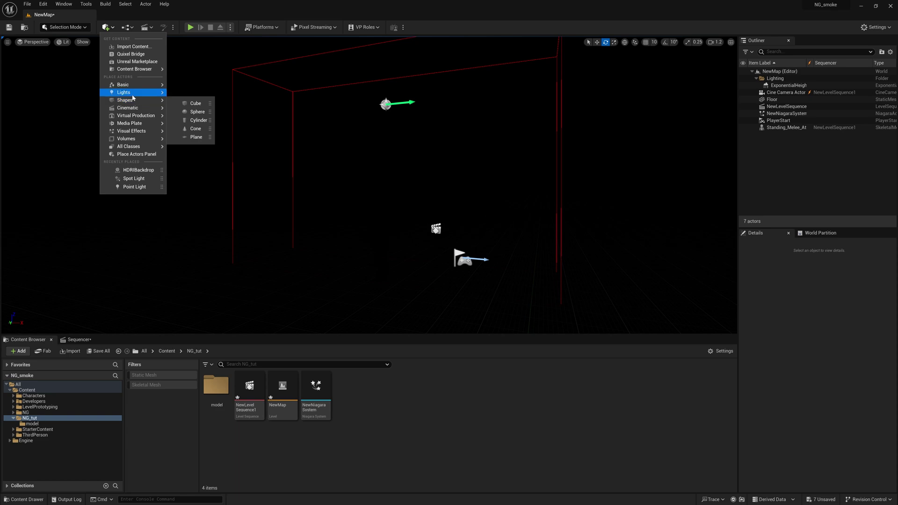
click(197, 113)
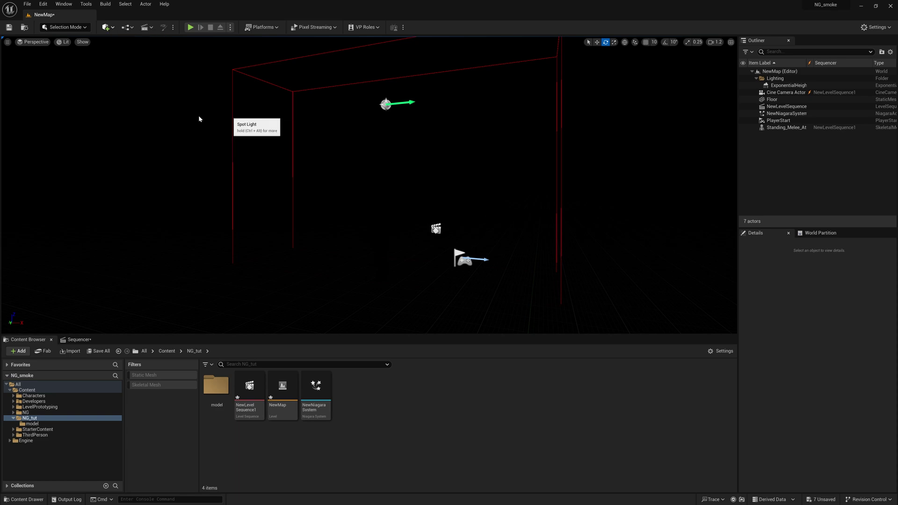
Move the spot light above the smoke volume to a height of about 936 cm and set its intensity to 500 cd.
key(s)
right_drag(372, 191, 313, 197)
key(w)
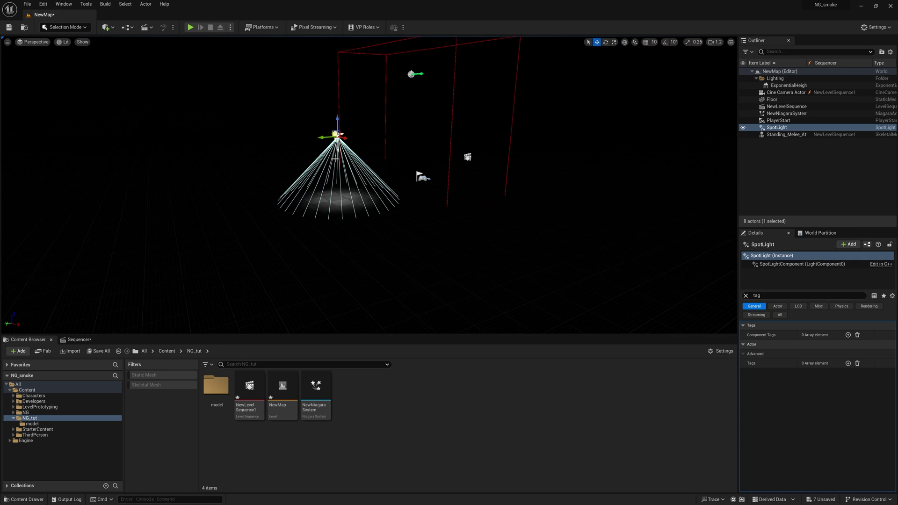
drag(336, 126, 416, 50)
middle_drag(417, 51, 401, 141)
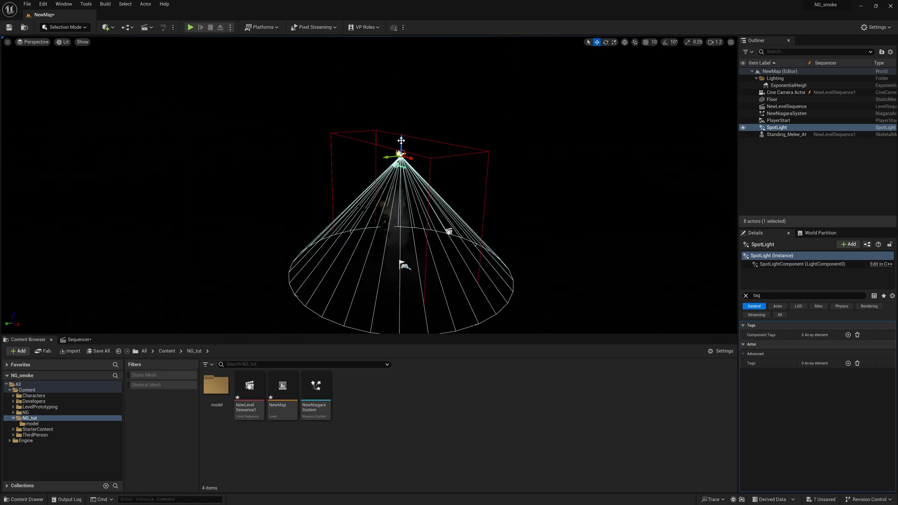
drag(402, 141, 405, 105)
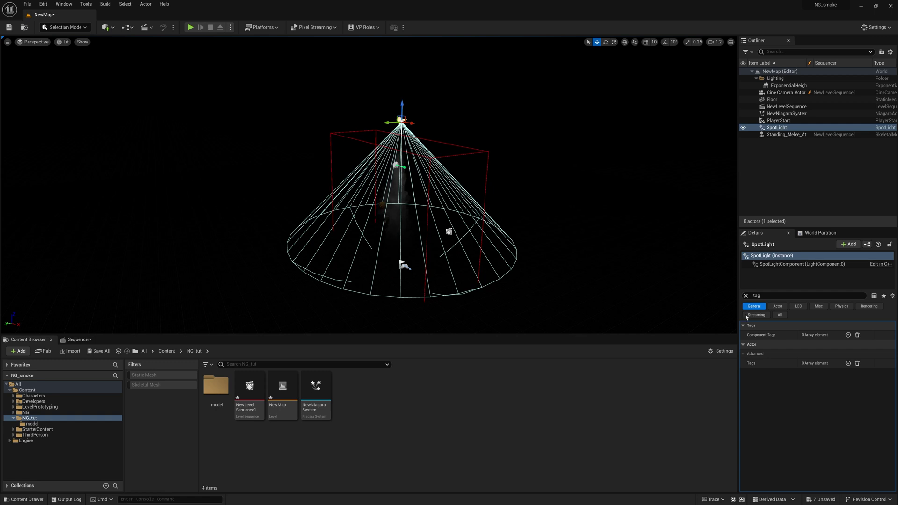
click(746, 296)
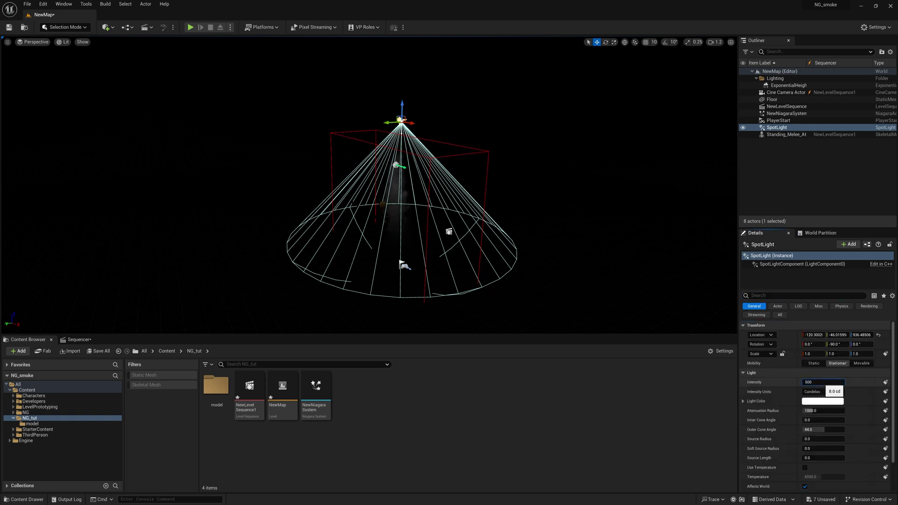
key(Return)
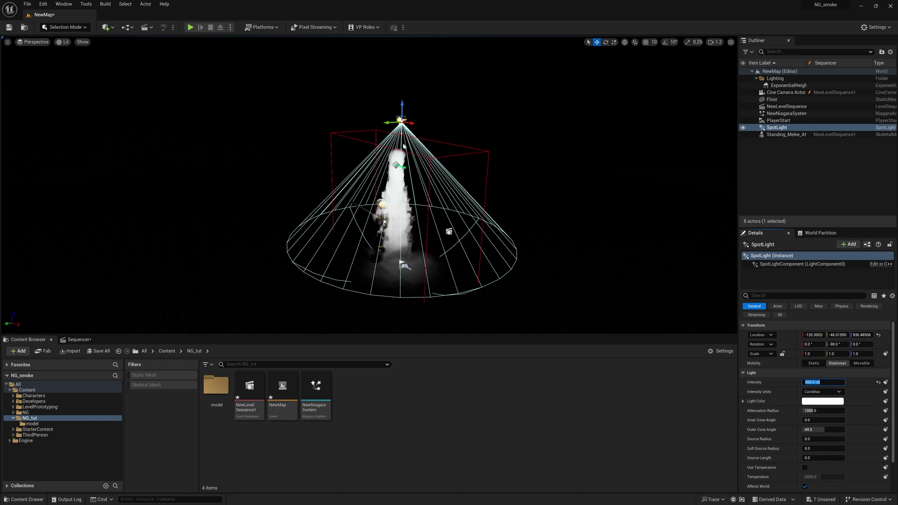
Tilt the spot light toward the warrior and move it beside the smoke volume to about Y -362 cm.
right_drag(434, 137, 437, 141)
key(space)
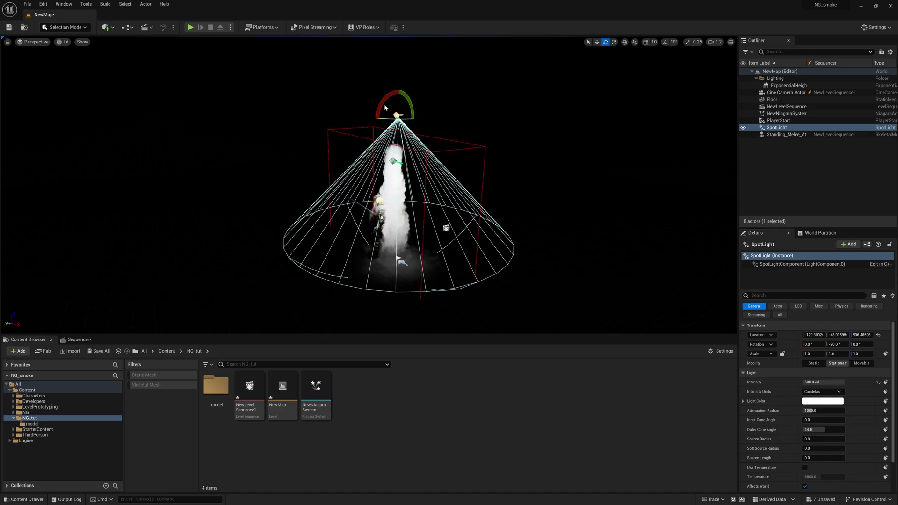
drag(379, 108, 433, 108)
key(space)
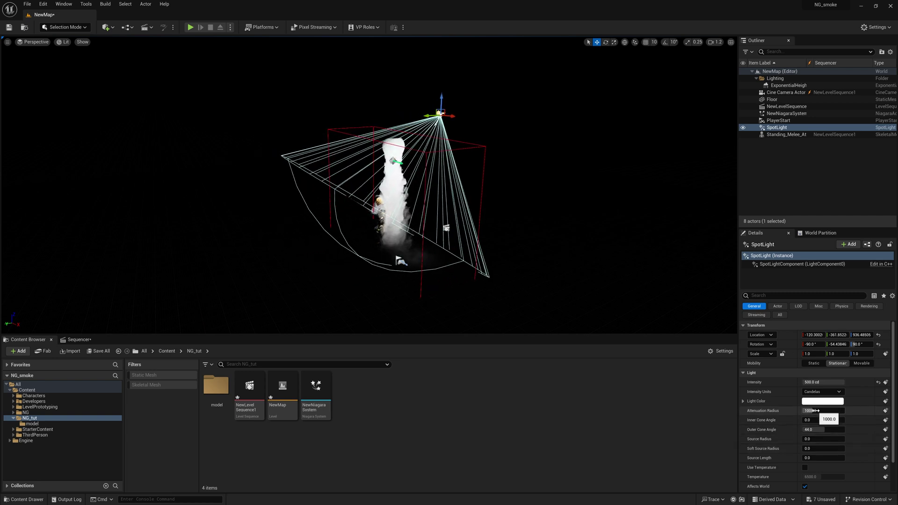
Raise the spot light's attenuation radius to about 2238 and enable Cast Volumetric Shadow.
drag(814, 411, 852, 410)
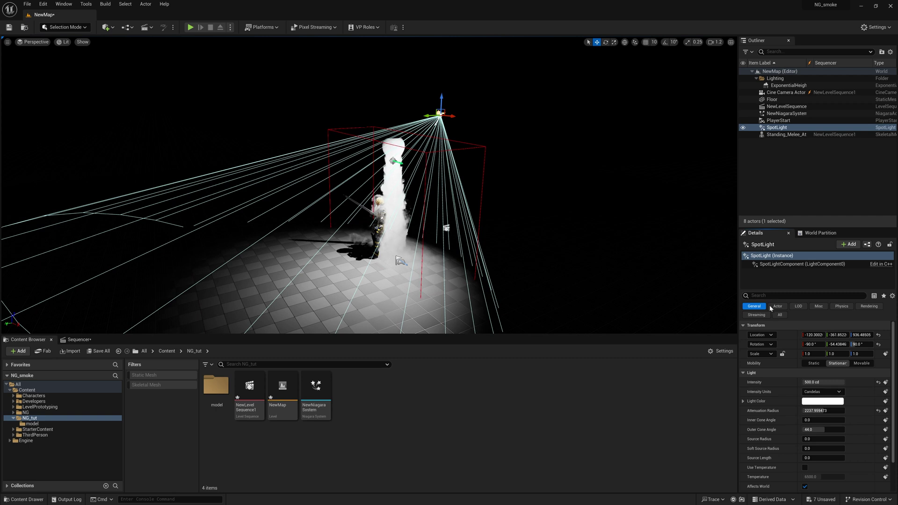
text(cast)
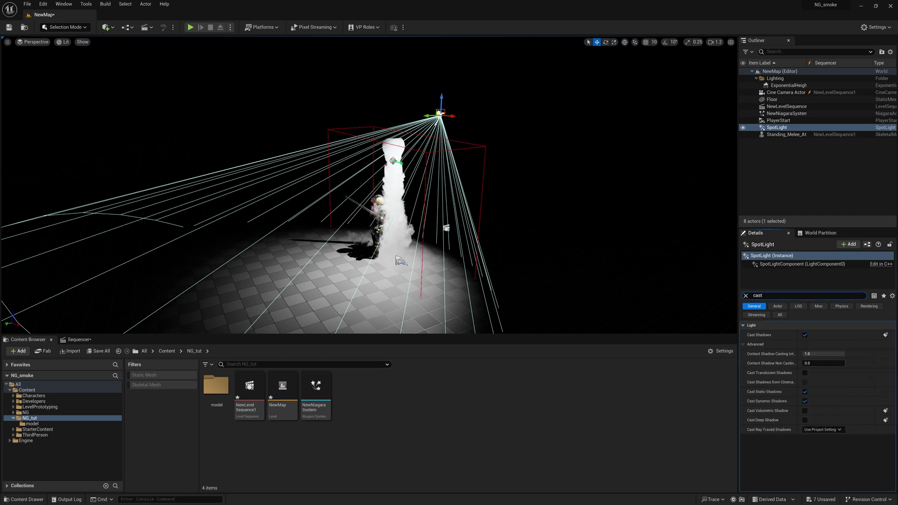
click(804, 410)
Shift the spot light slightly sideways relative to the warrior and smoke column.
mouse_move(561, 262)
right_down()
mouse_move(584, 262)
mouse_move(487, 263)
right_up()
mouse_move(450, 145)
right_down()
mouse_move(514, 149)
mouse_move(450, 145)
right_up()
drag(416, 127, 392, 124)
mouse_move(438, 193)
right_down()
mouse_move(458, 193)
mouse_move(437, 193)
right_up()
Duplicate the spot light, place the copy across from the original at about X 547, Y 417 cm, and turn it toward the warrior.
key(ctrl+d)
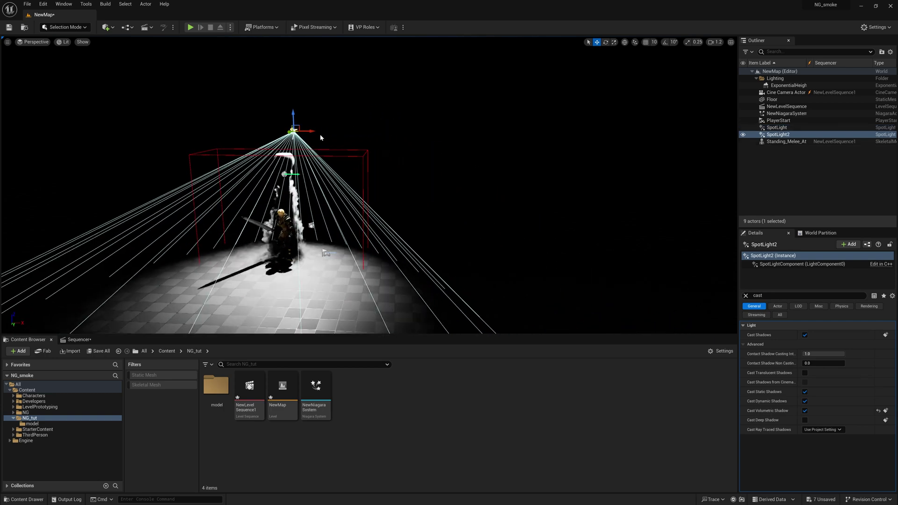
drag(308, 132, 426, 141)
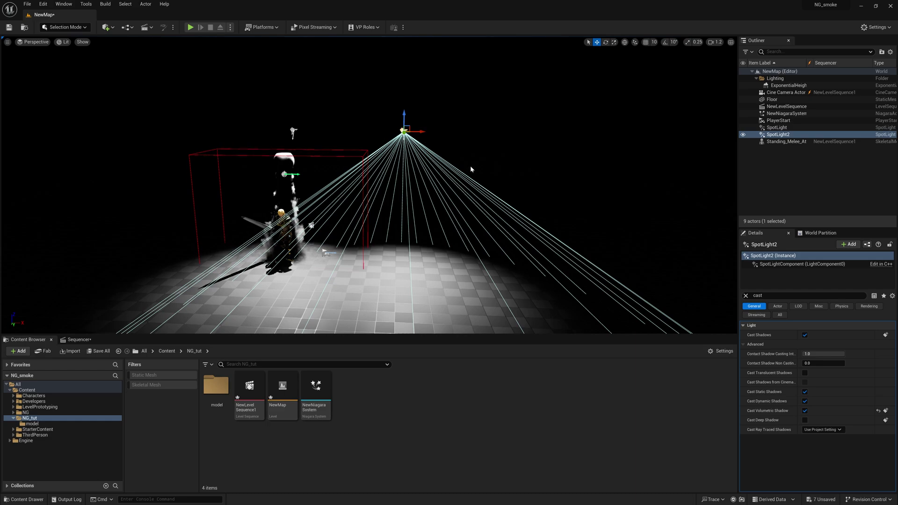
right_drag(423, 150, 334, 168)
right_drag(318, 202, 347, 200)
key(e)
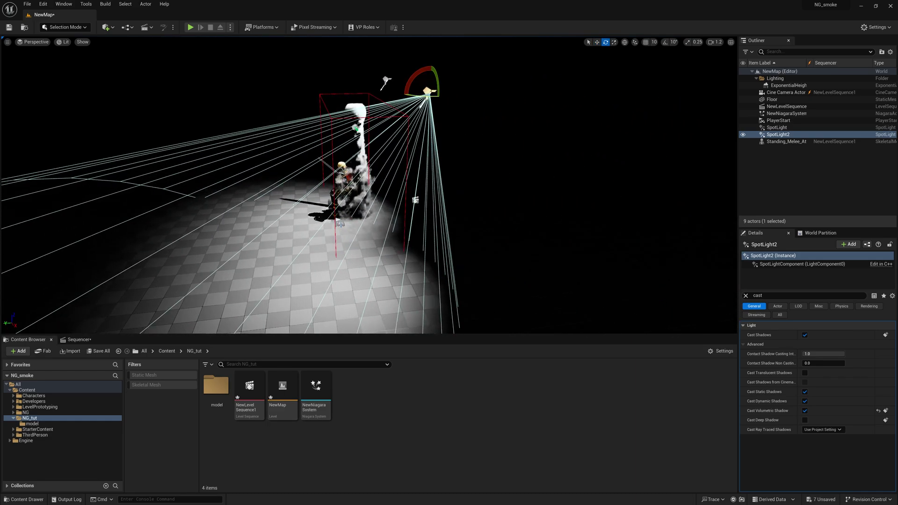
drag(420, 96, 227, 97)
key(r)
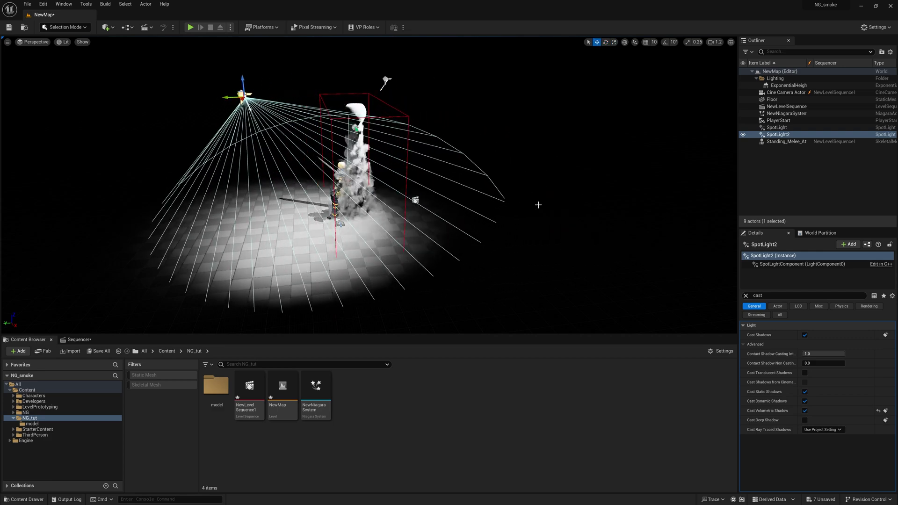
Set the second spot light's color to orange-red (R 1.0, G 0.044, B 0) and tilt it further toward the smoke.
click(746, 296)
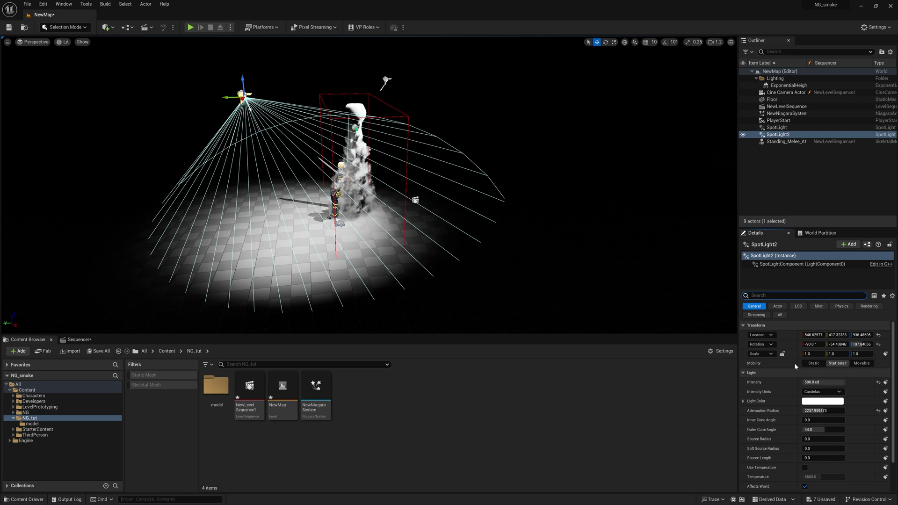
click(828, 401)
drag(725, 385, 740, 374)
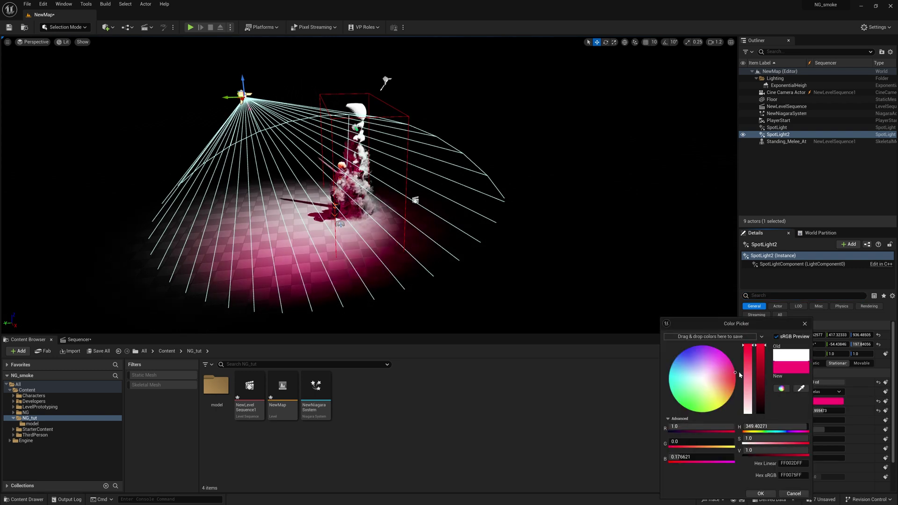
click(761, 493)
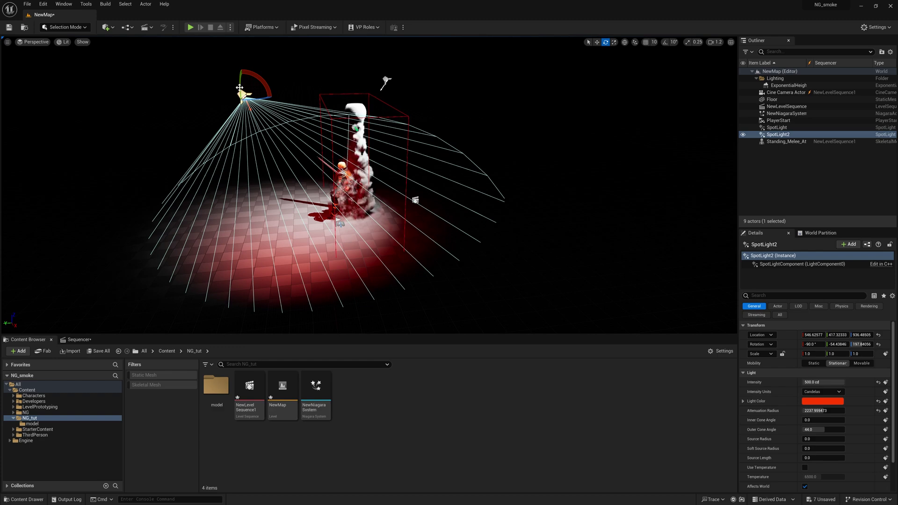
drag(249, 110, 260, 112)
Duplicate the red spot light, move the copy to the warrior's other side at about X -743 cm, and rotate it toward the smoke.
key(ctrl+d)
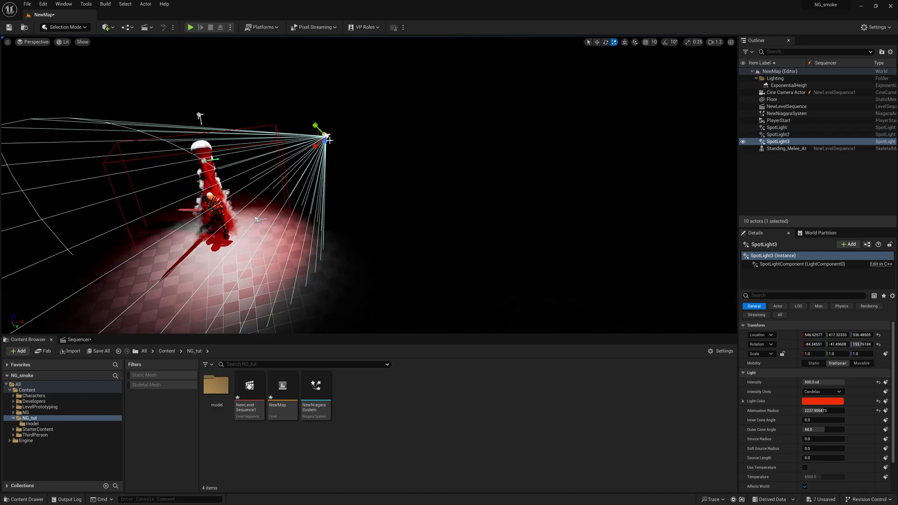
drag(339, 135, 397, 288)
key(e)
Change the third spot light's color to a saturated blue, sRGB hex 006EFFFF.
click(823, 401)
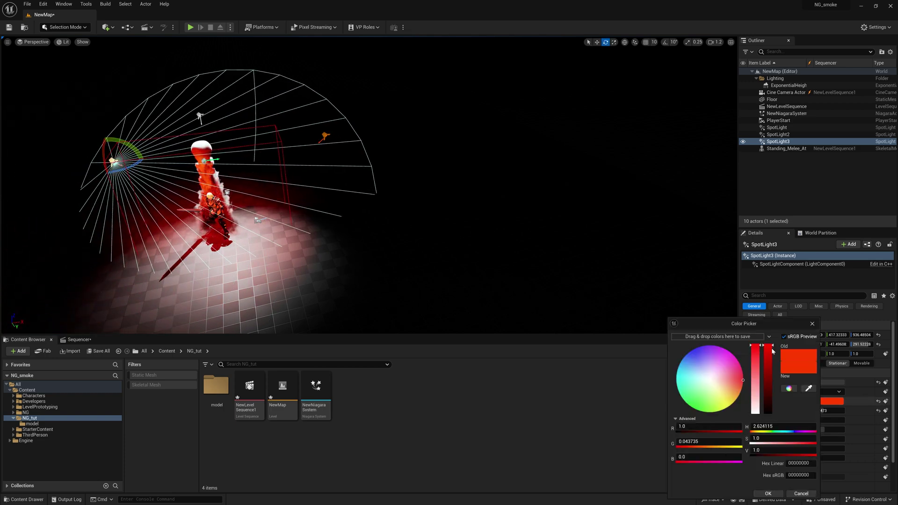
click(688, 355)
drag(688, 354, 688, 353)
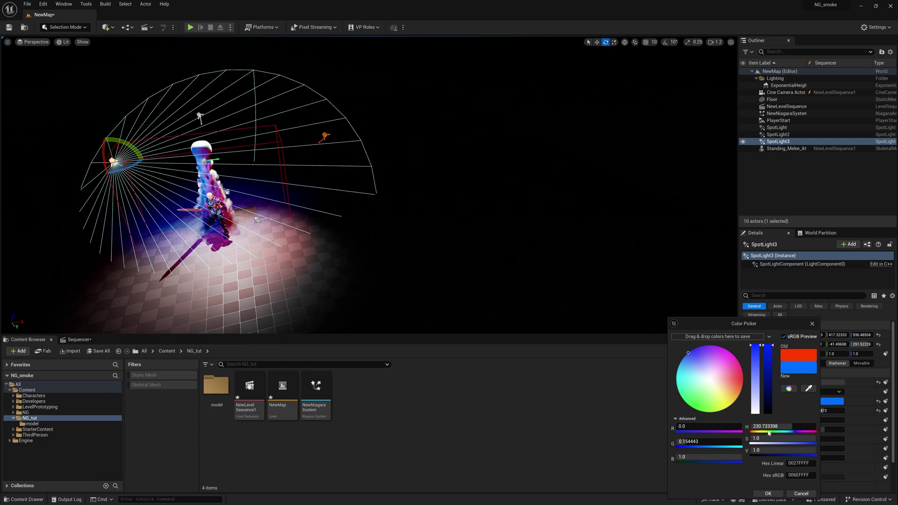
click(768, 493)
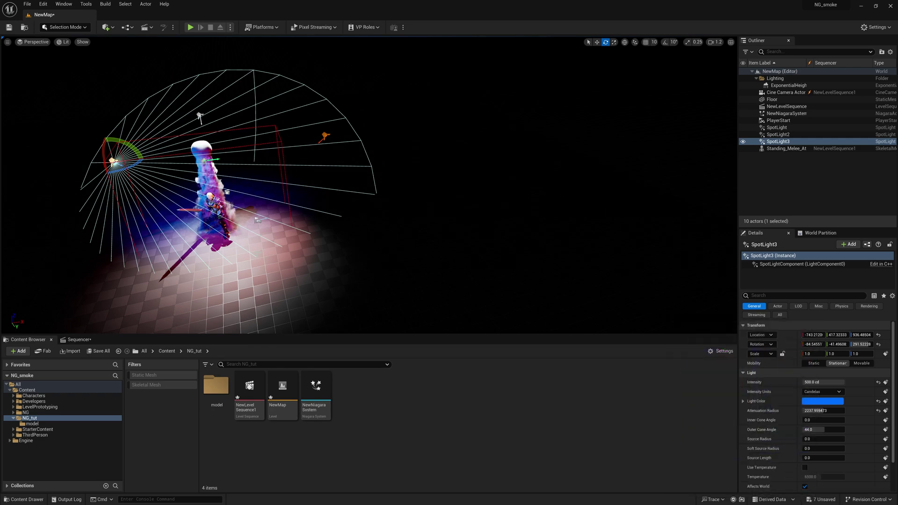
View the level sequence through the cine camera with no actors selected and play it from frame 95 to check the colored lighting.
click(79, 340)
click(216, 405)
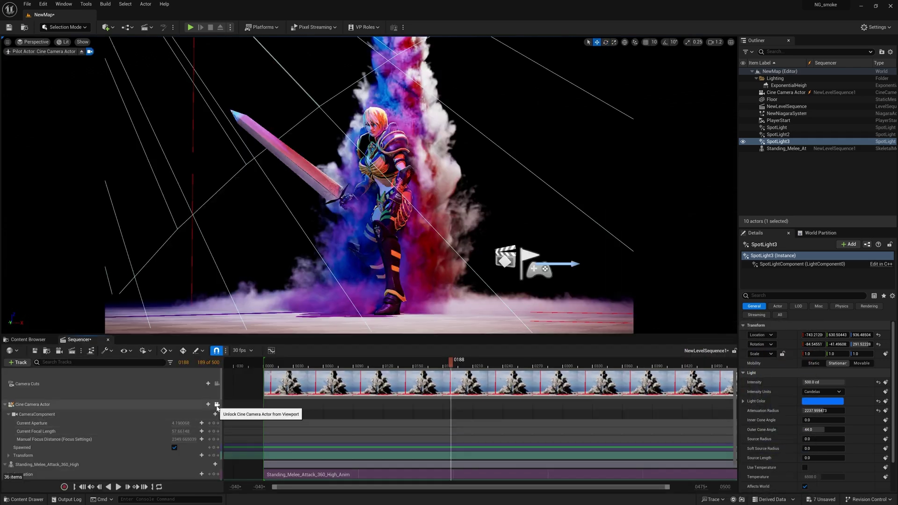
click(789, 195)
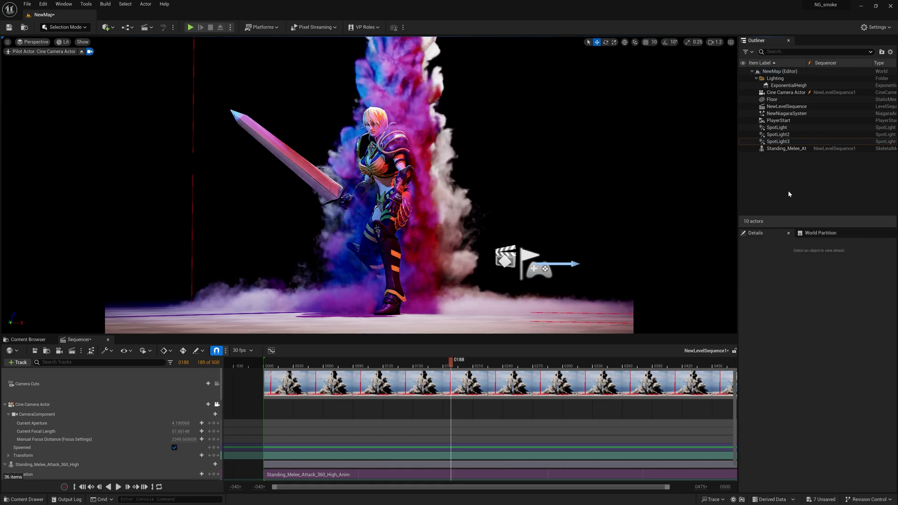
click(361, 367)
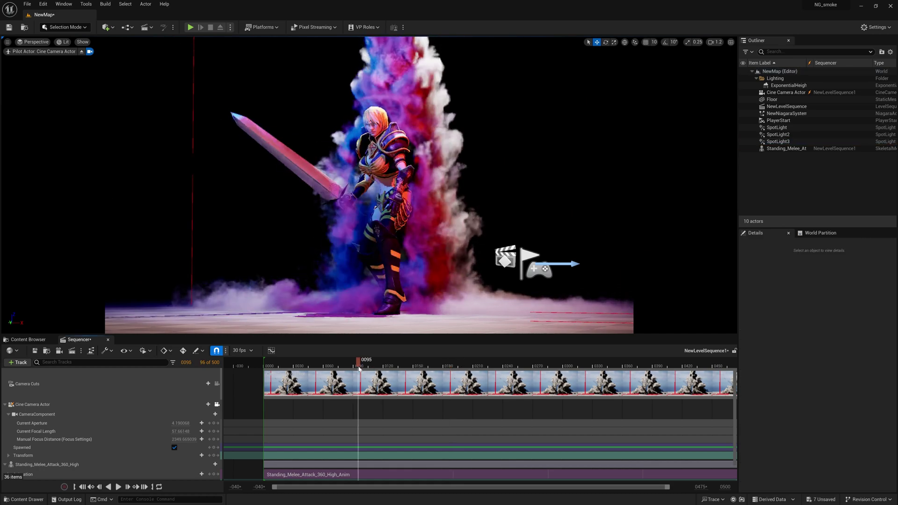
key(space)
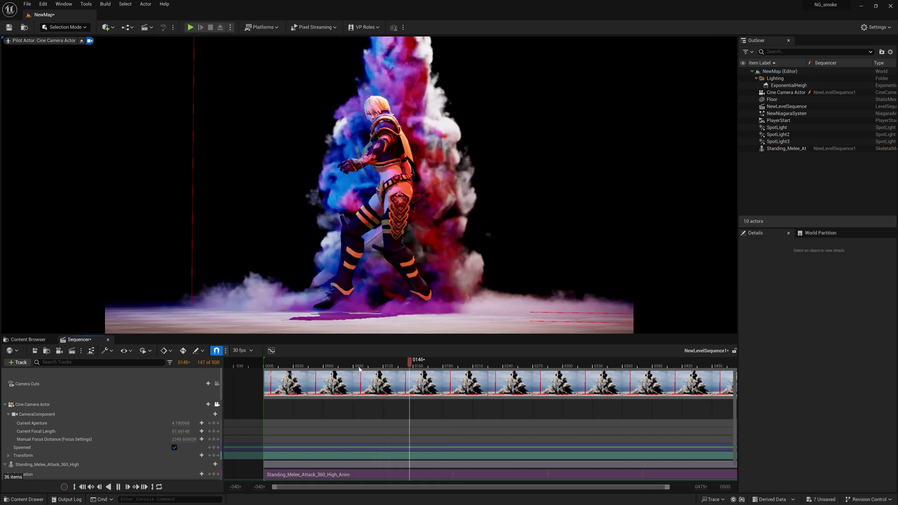